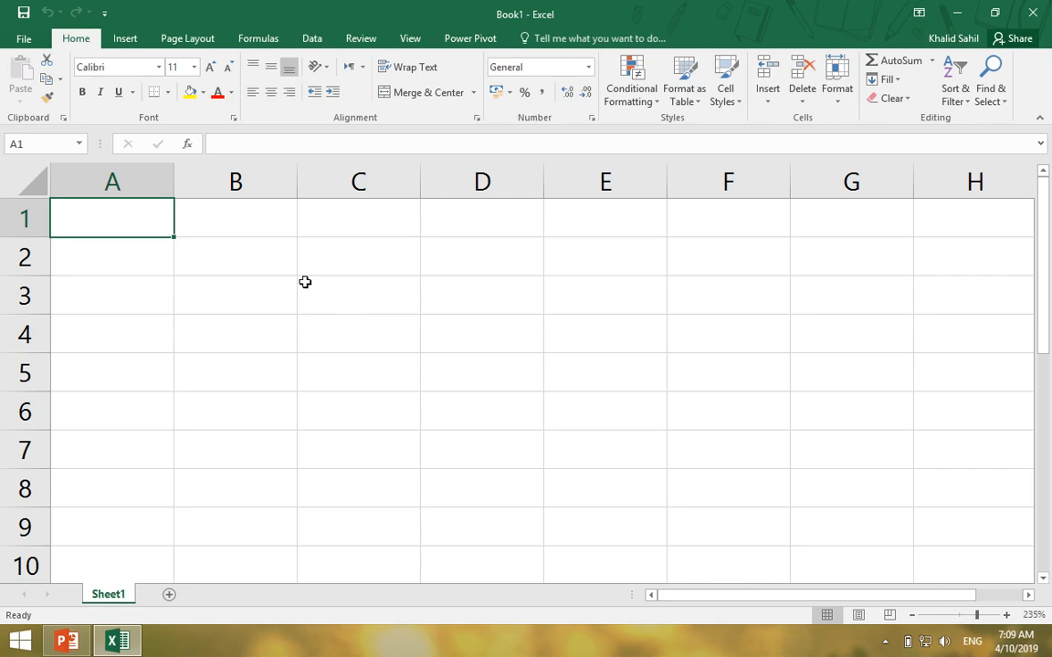
Switch to the PowerPoint presentation to review the function list on slide 10, and return to the Excel workbook
{"action": "mouse_move", "coordinate": [66, 641]}
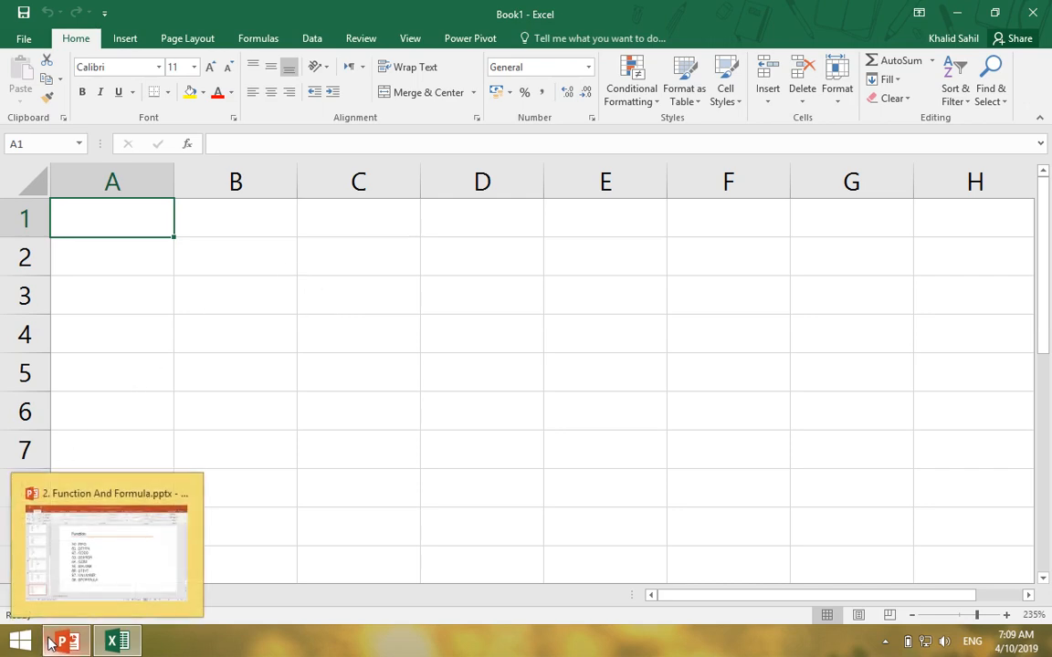
{"action": "left_click", "coordinate": [96, 520]}
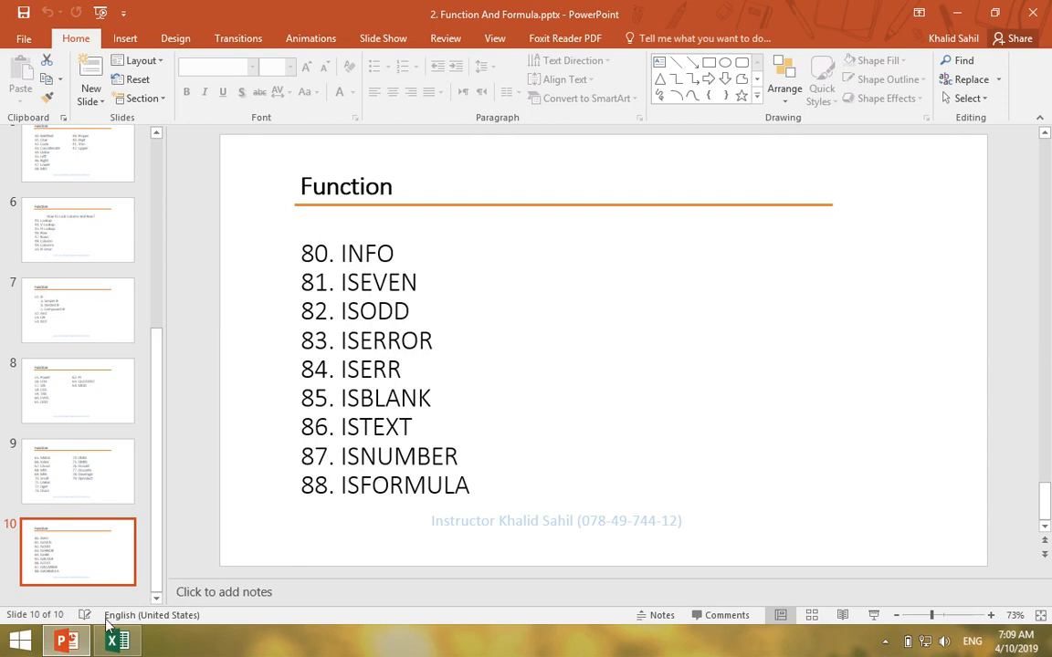
{"action": "key", "text": "alt+Tab"}
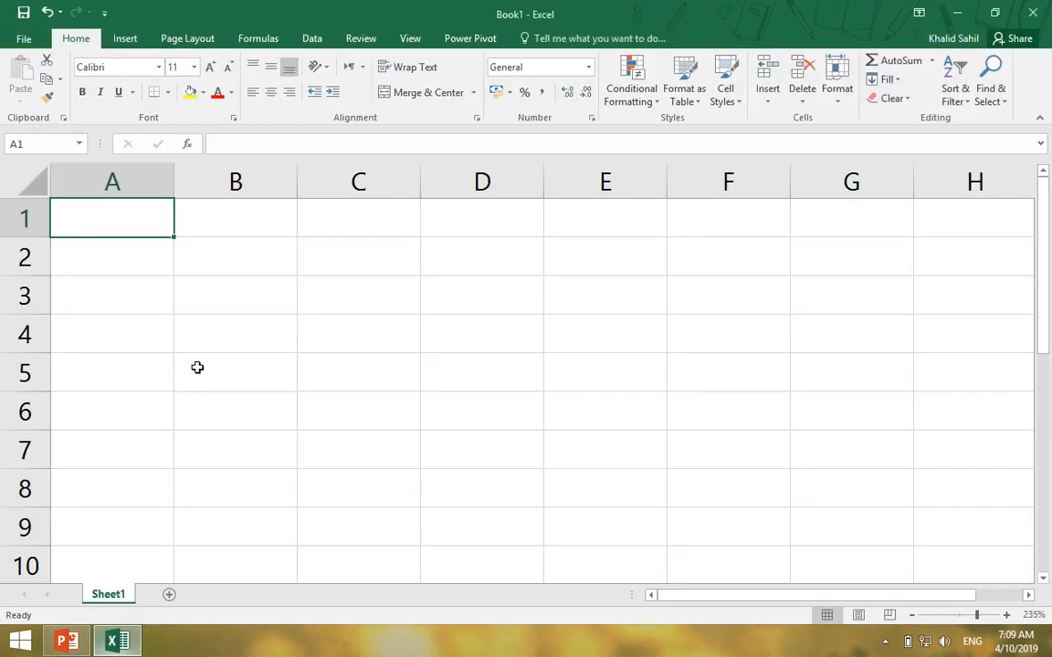
Enter an INFO formula with the "OSVERSION" type in cell B2
{"action": "scroll", "coordinate": [220, 308], "scroll_direction": "up", "scroll_amount": 4, "text": "ctrl"}
{"action": "left_click", "coordinate": [221, 301]}
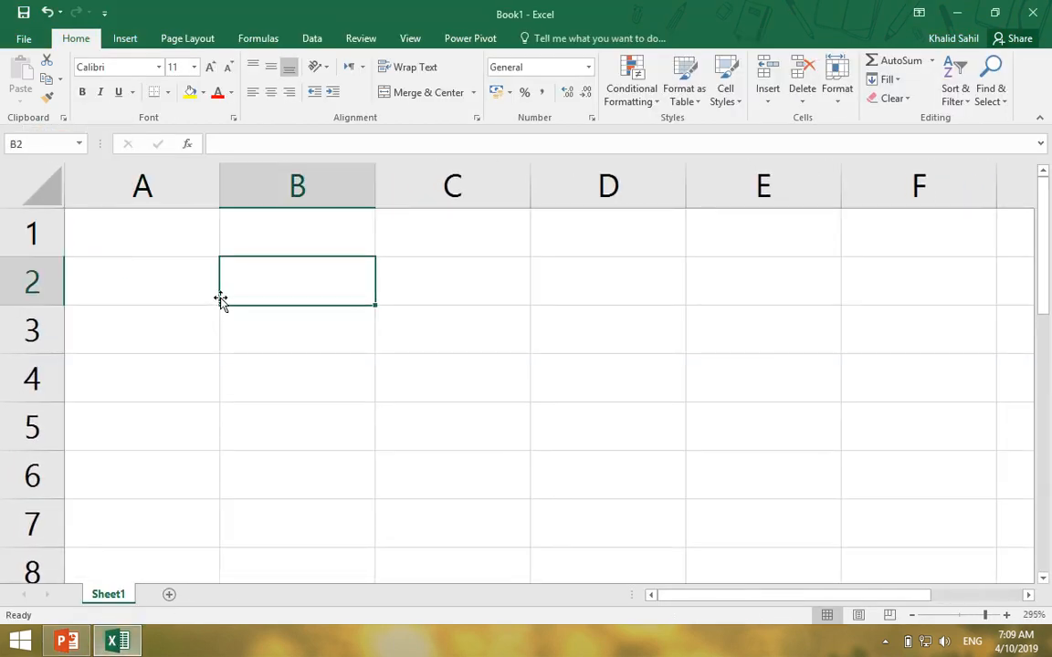
{"action": "type", "text": "=ino"}
{"action": "key", "text": "BackSpace"}
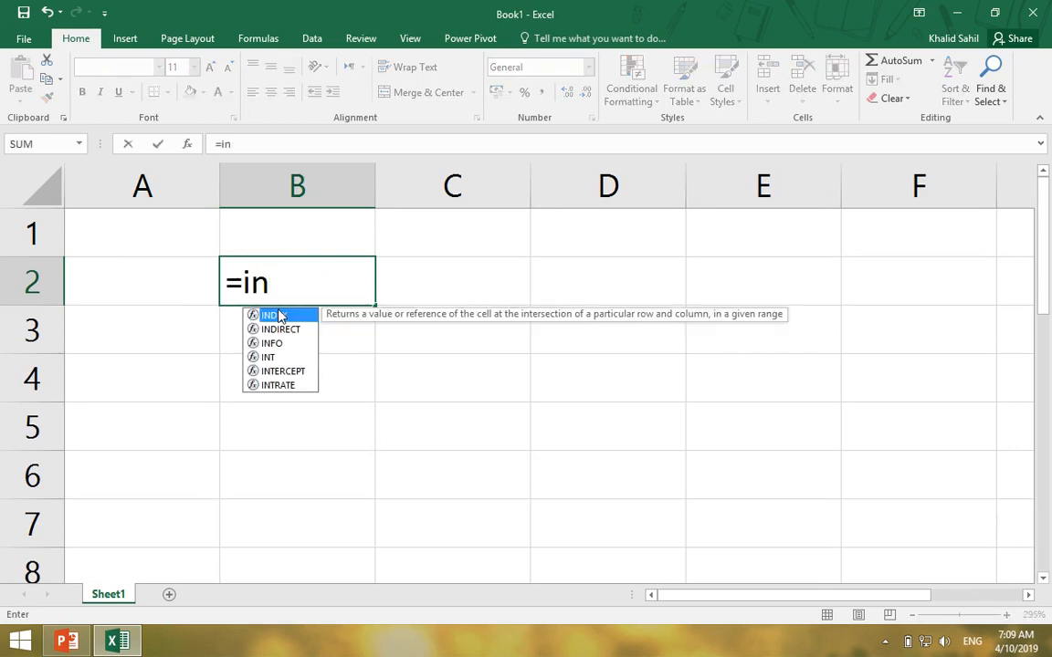
{"action": "type", "text": "f"}
{"action": "key", "text": "Tab"}
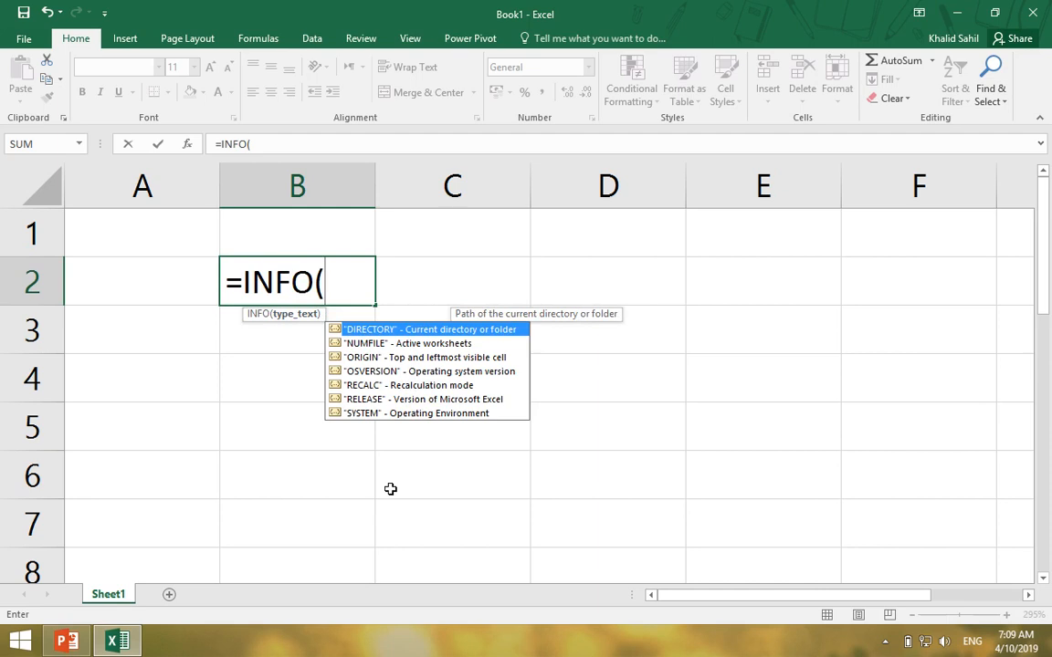
{"action": "key", "text": "Down"}
{"action": "key", "text": "Down"}
{"action": "key", "text": "Down"}
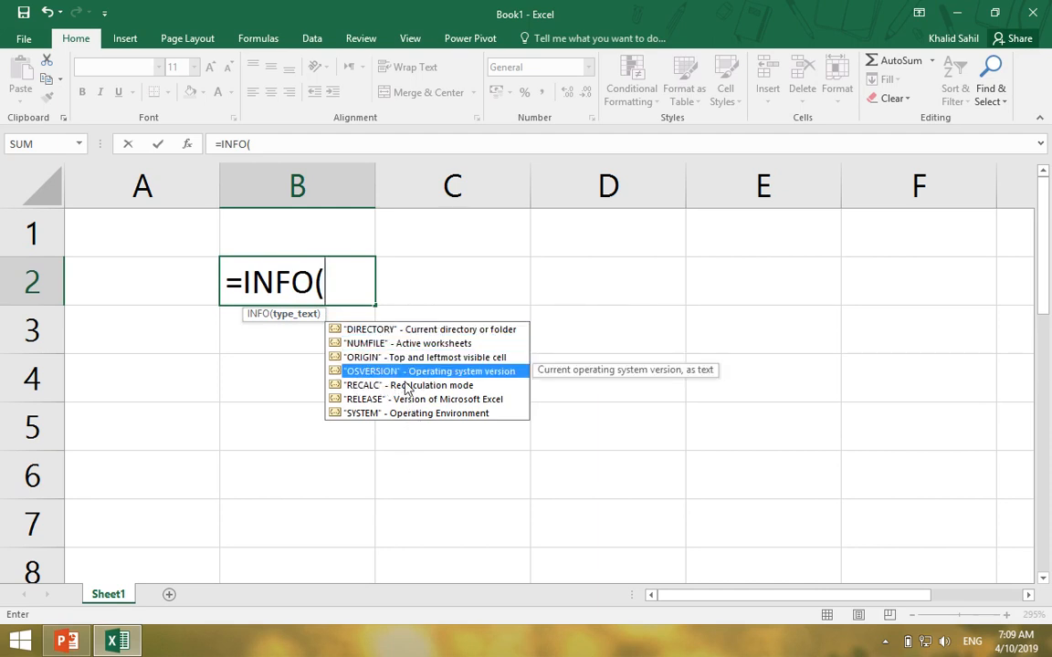
{"action": "key", "text": "Tab"}
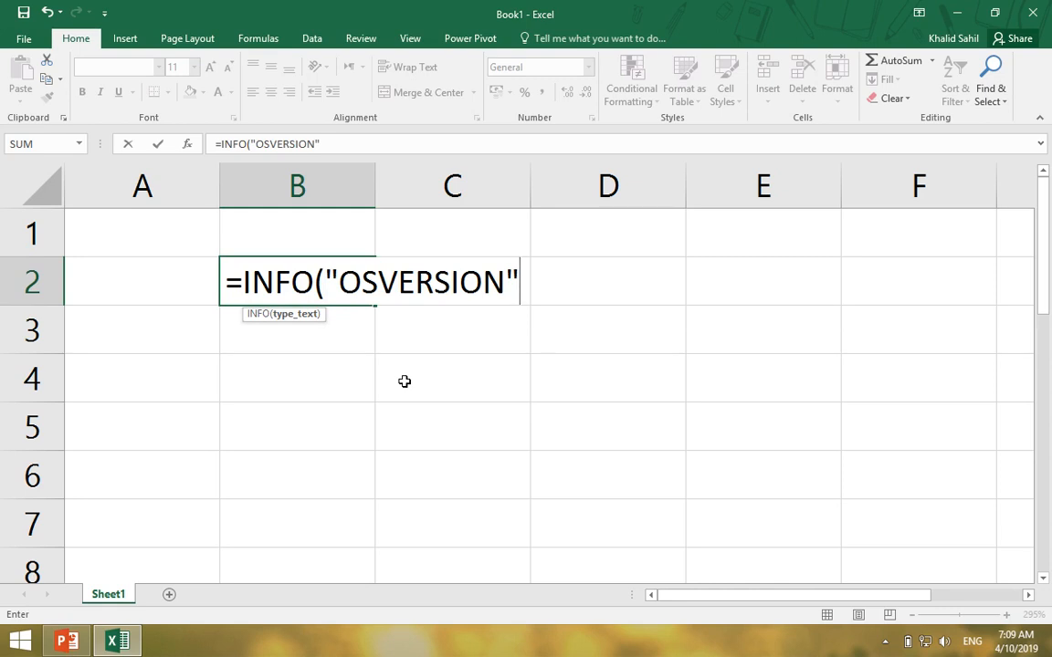
{"action": "key", "text": "Return"}
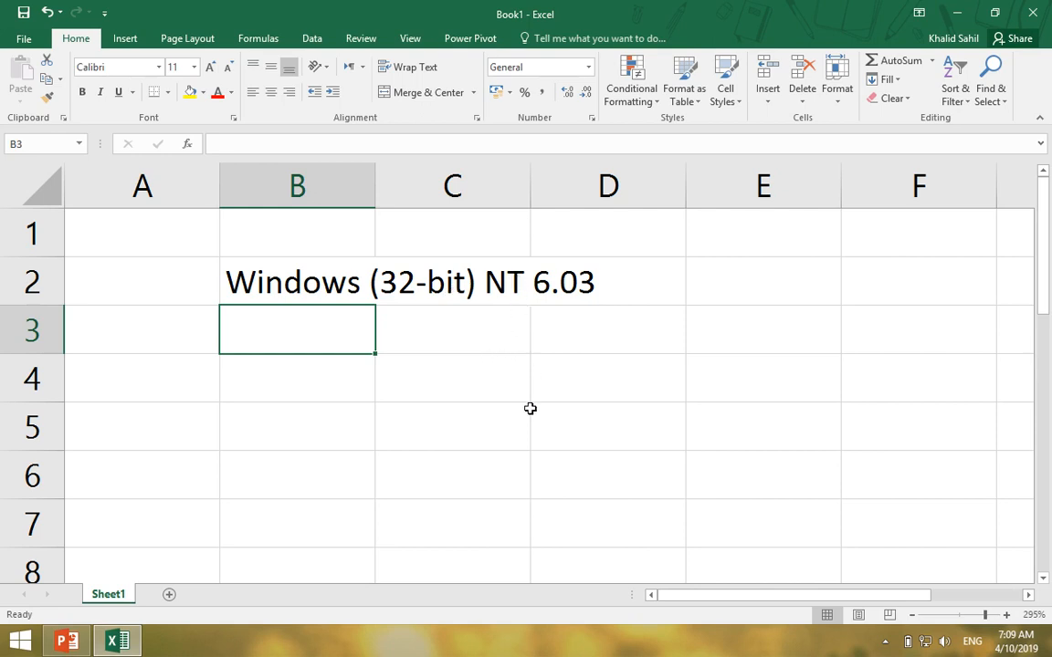
Clear the INFO formula from cell B2
{"action": "left_click", "coordinate": [297, 272]}
{"action": "left_click", "coordinate": [363, 417]}
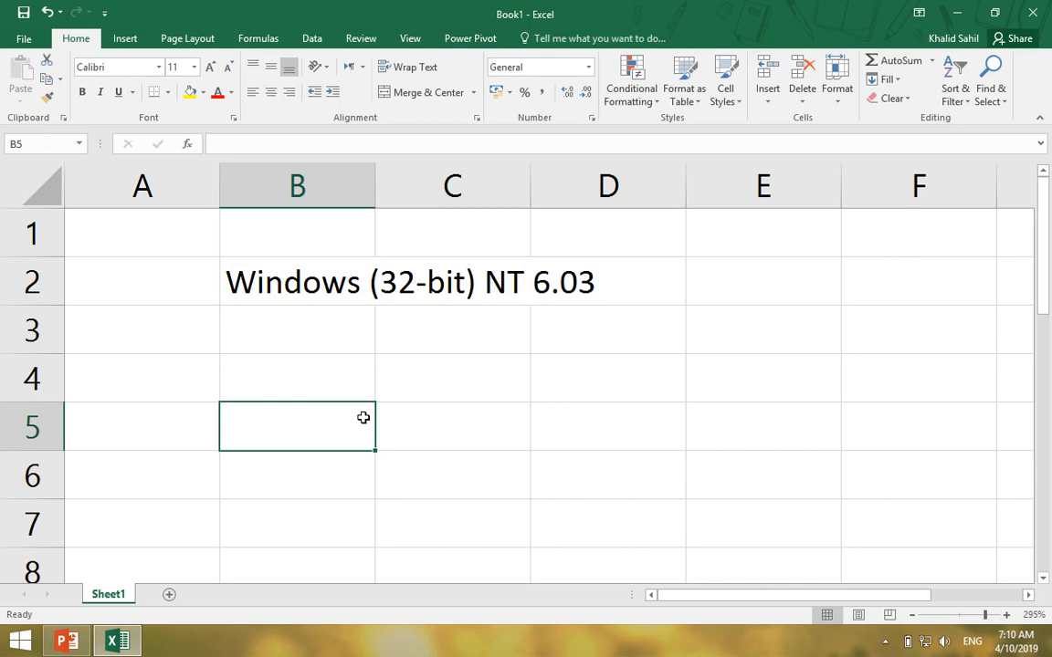
{"action": "left_click_drag", "start_coordinate": [324, 341], "coordinate": [311, 284]}
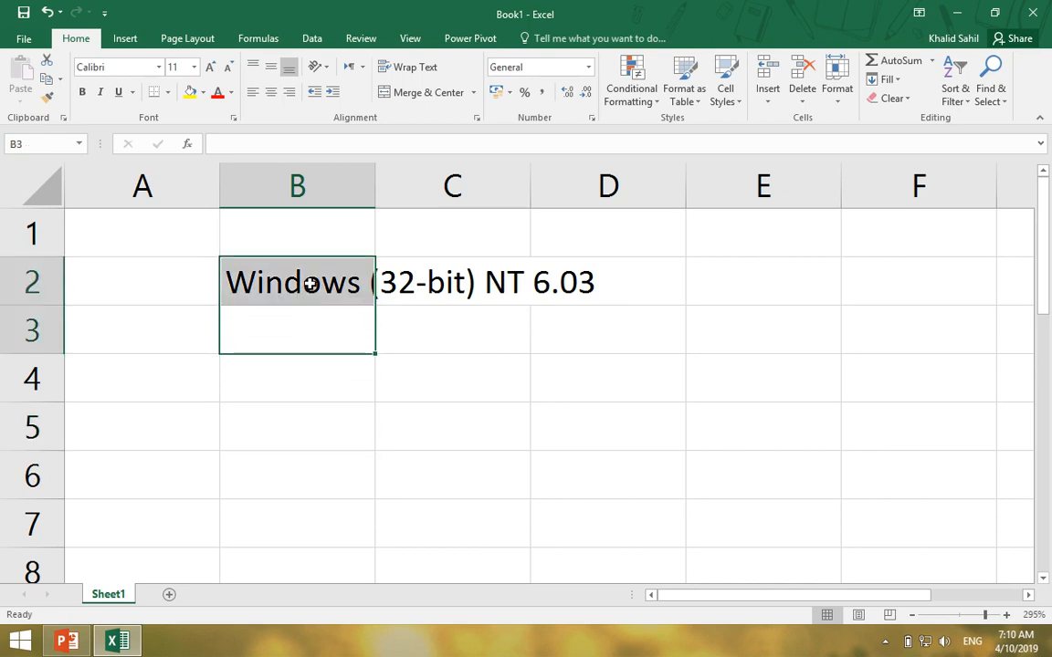
{"action": "key", "text": "Delete"}
{"action": "left_click", "coordinate": [309, 283]}
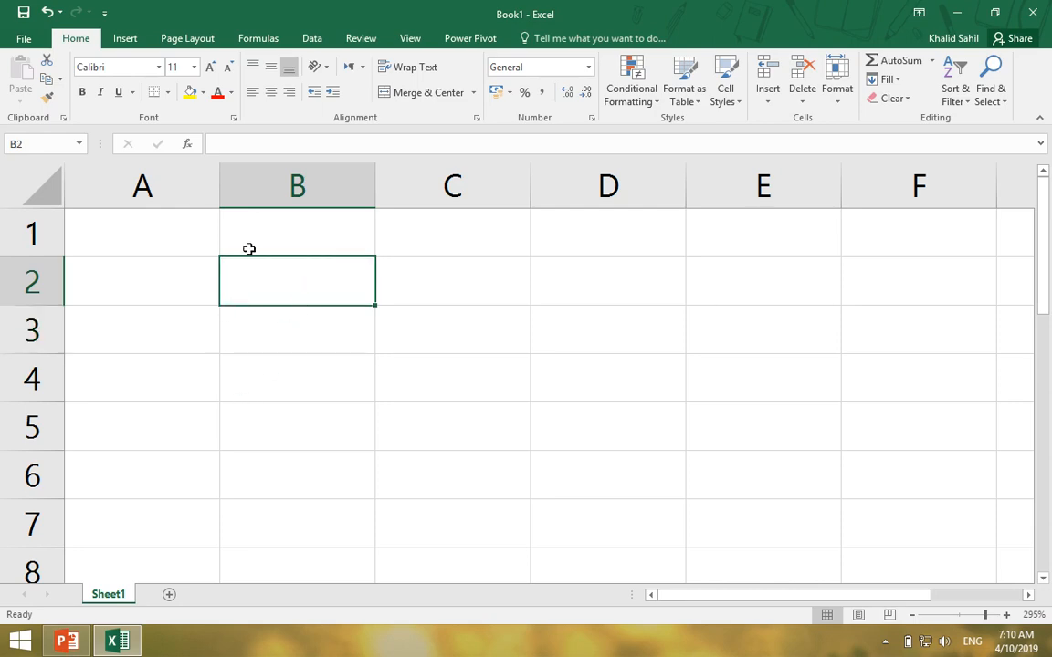
Check the function list in PowerPoint, and back in Excel enter 2 in A2 and 3 in A3
{"action": "left_click", "coordinate": [128, 644]}
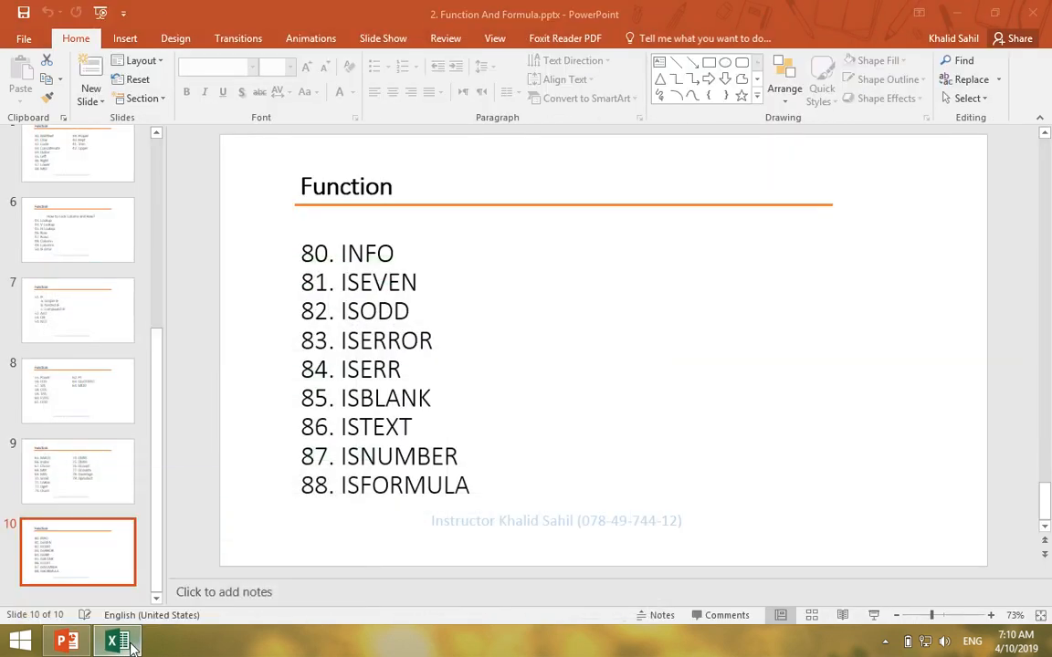
{"action": "left_click", "coordinate": [128, 645]}
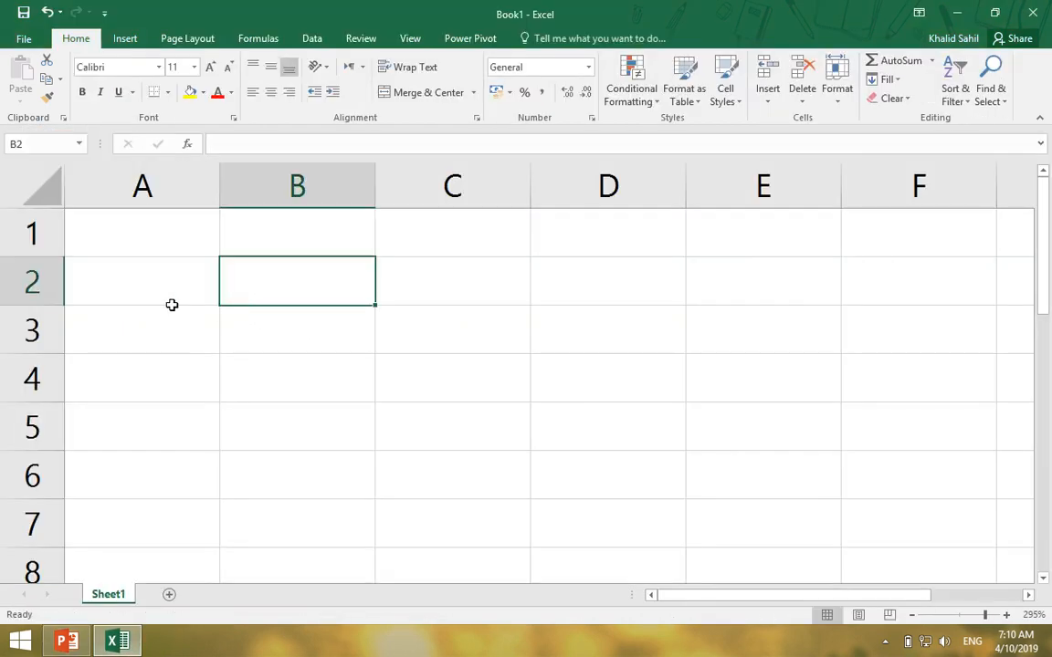
{"action": "left_click", "coordinate": [174, 296]}
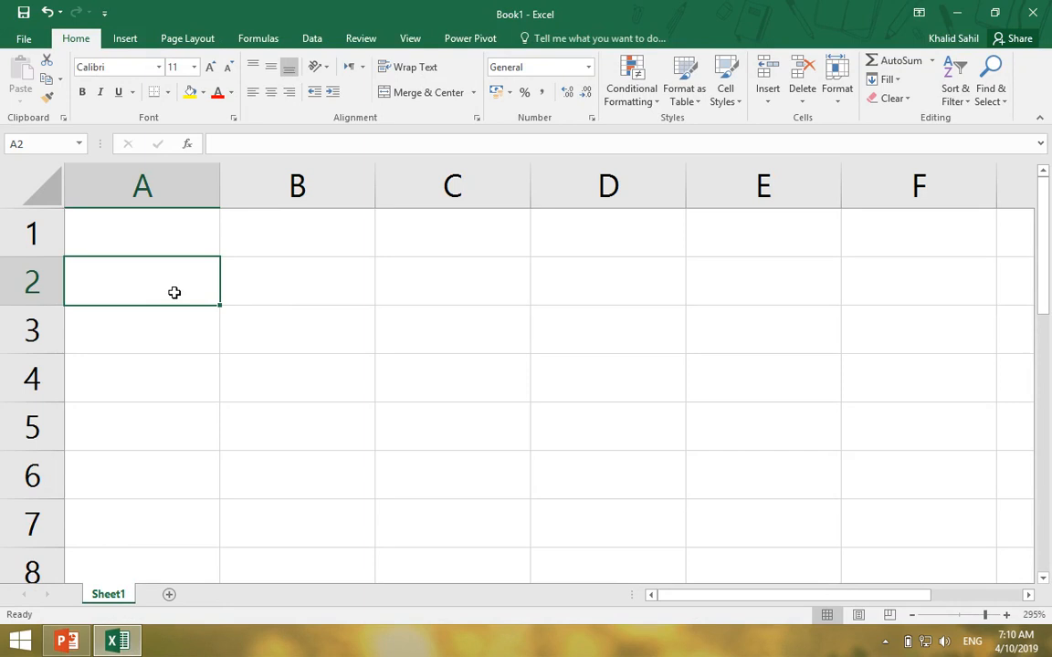
{"action": "type", "text": "2"}
{"action": "key", "text": "Return"}
{"action": "type", "text": "3"}
{"action": "key", "text": "Return"}
Enter =ISEVEN(A2) in cell C2 and copy the formula down to C3
{"action": "key", "text": "Up"}
{"action": "key", "text": "Right"}
{"action": "key", "text": "Right"}
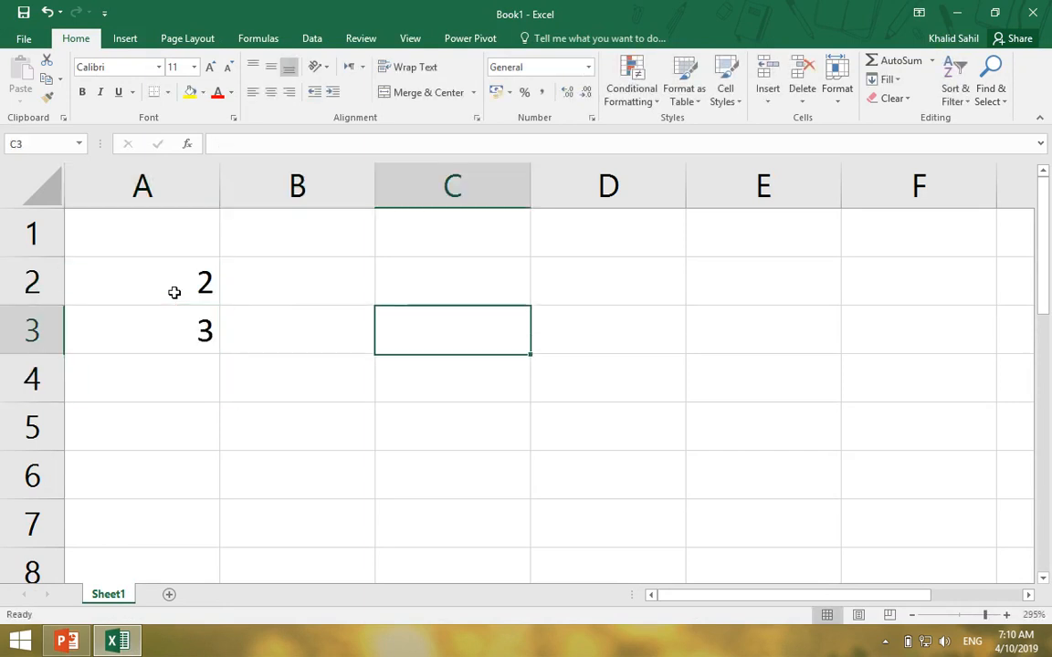
{"action": "key", "text": "Up"}
{"action": "type", "text": "=is"}
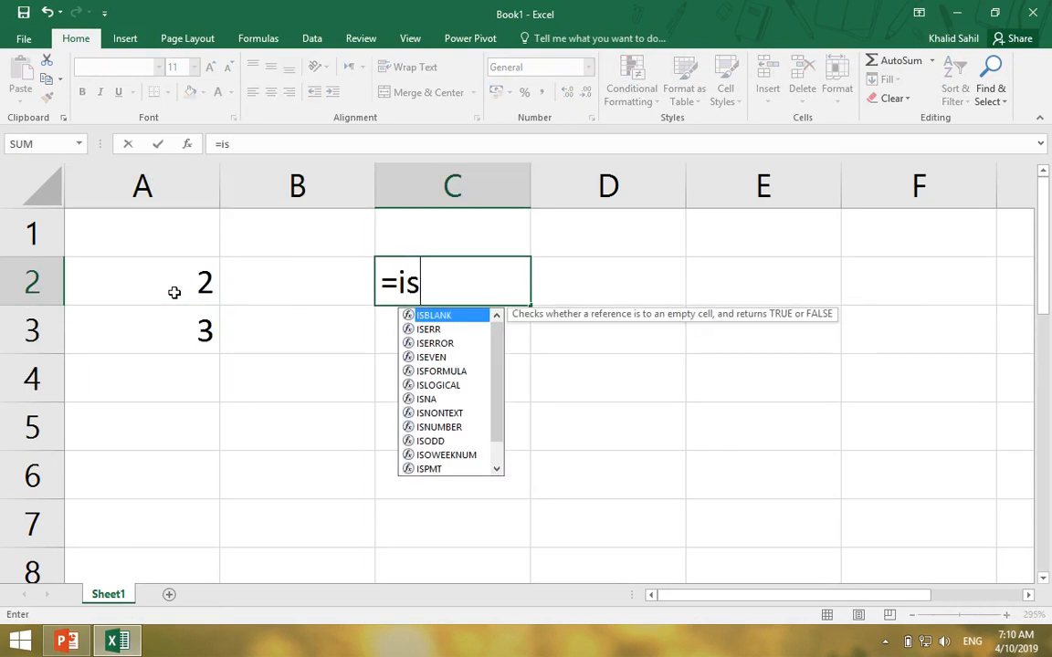
{"action": "type", "text": "e"}
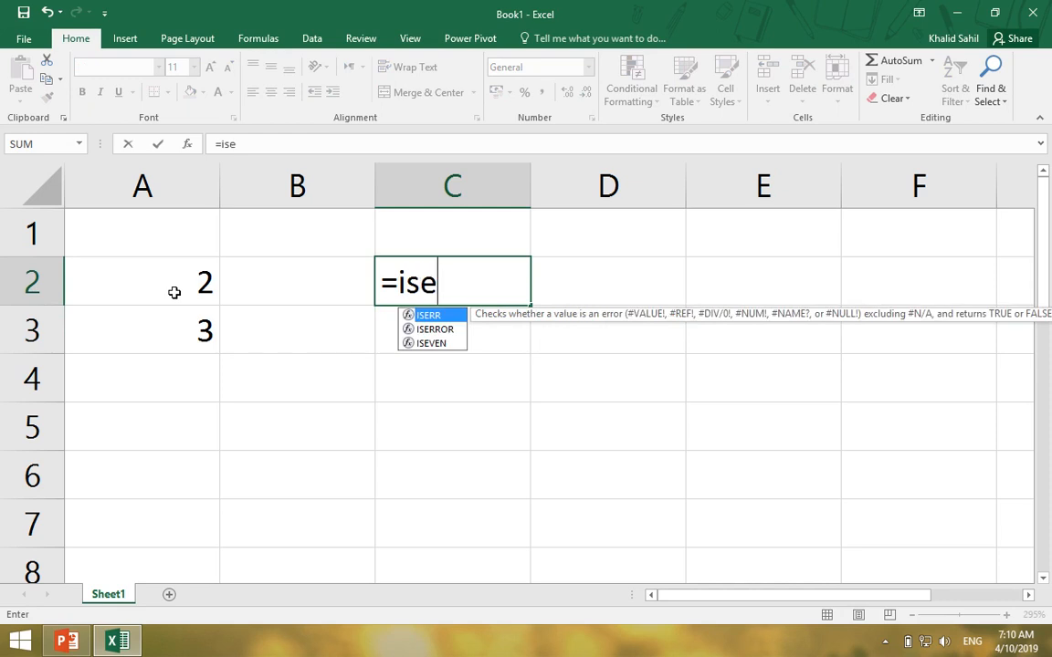
{"action": "key", "text": "Down"}
{"action": "key", "text": "Down"}
{"action": "key", "text": "Tab"}
{"action": "left_click", "coordinate": [90, 295]}
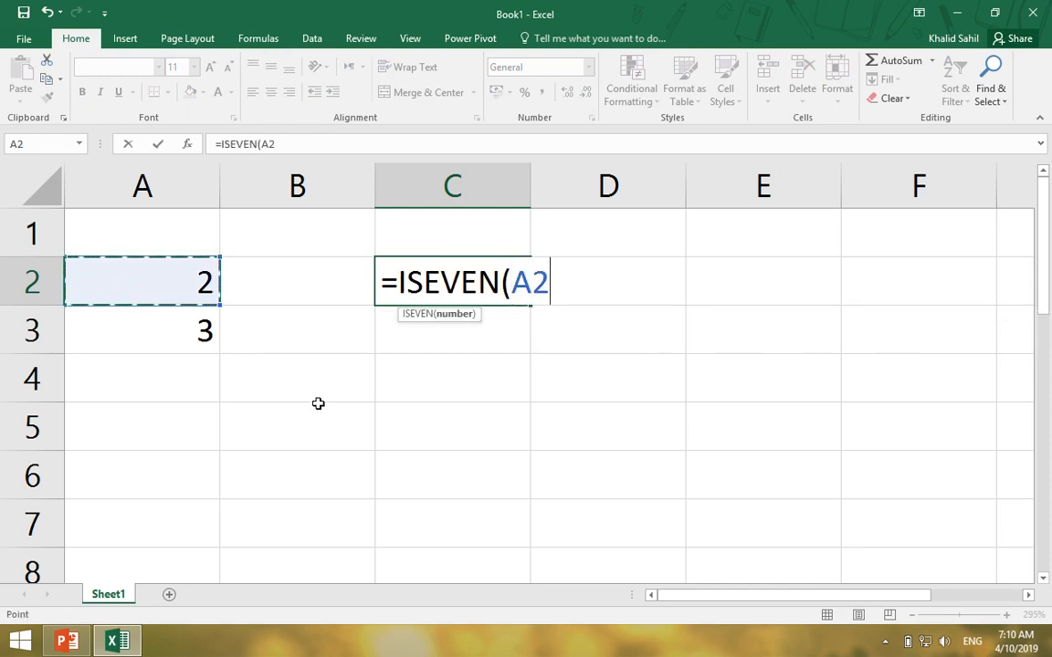
{"action": "key", "text": "Return"}
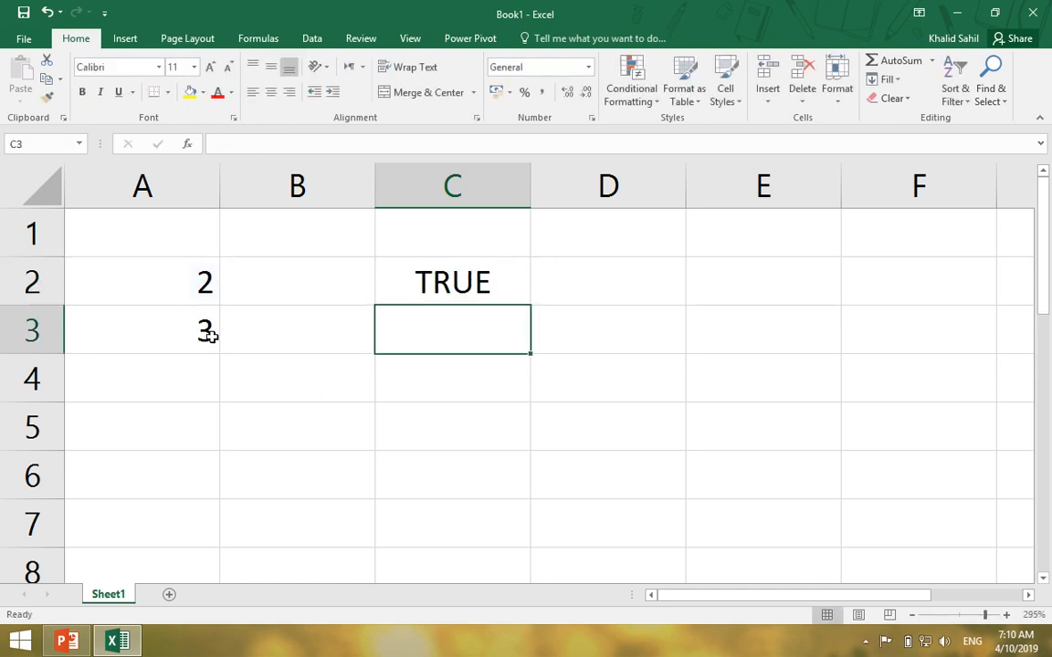
{"action": "left_click", "coordinate": [411, 274]}
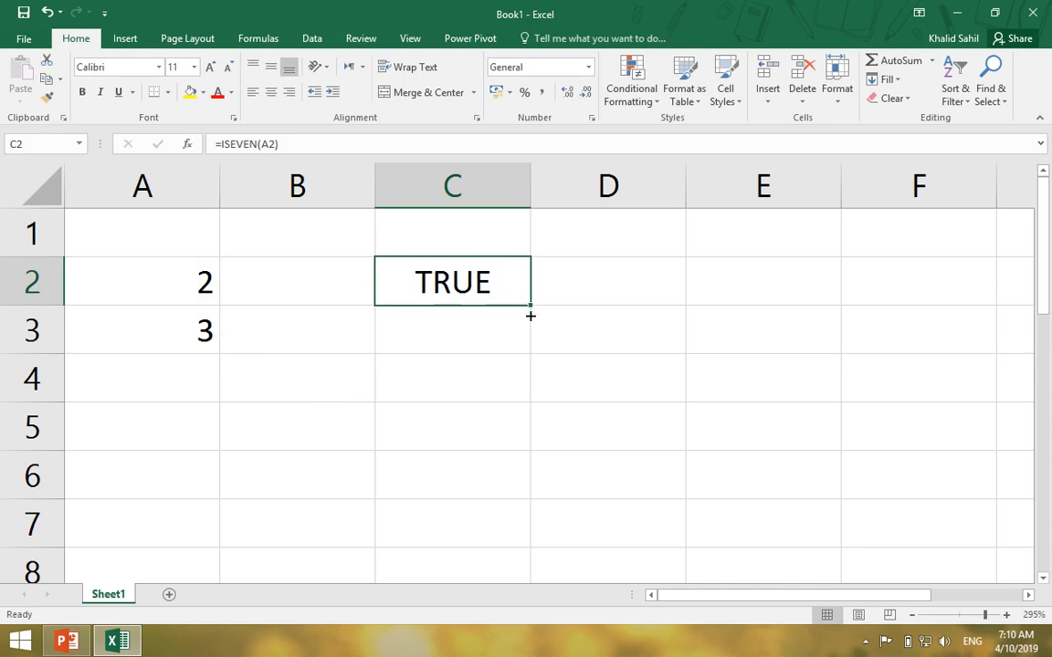
{"action": "left_click_drag", "start_coordinate": [531, 315], "coordinate": [531, 347]}
Compare the numbers in A2:A3 with the ISEVEN results in C2:C3
{"action": "left_click", "coordinate": [208, 340]}
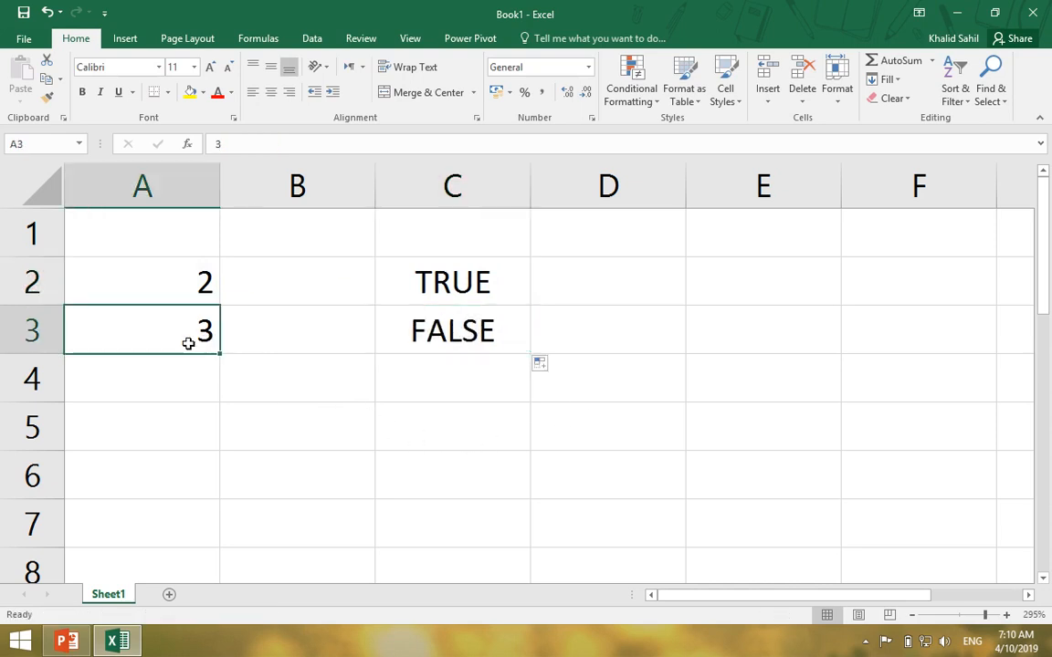
{"action": "left_click", "coordinate": [353, 367]}
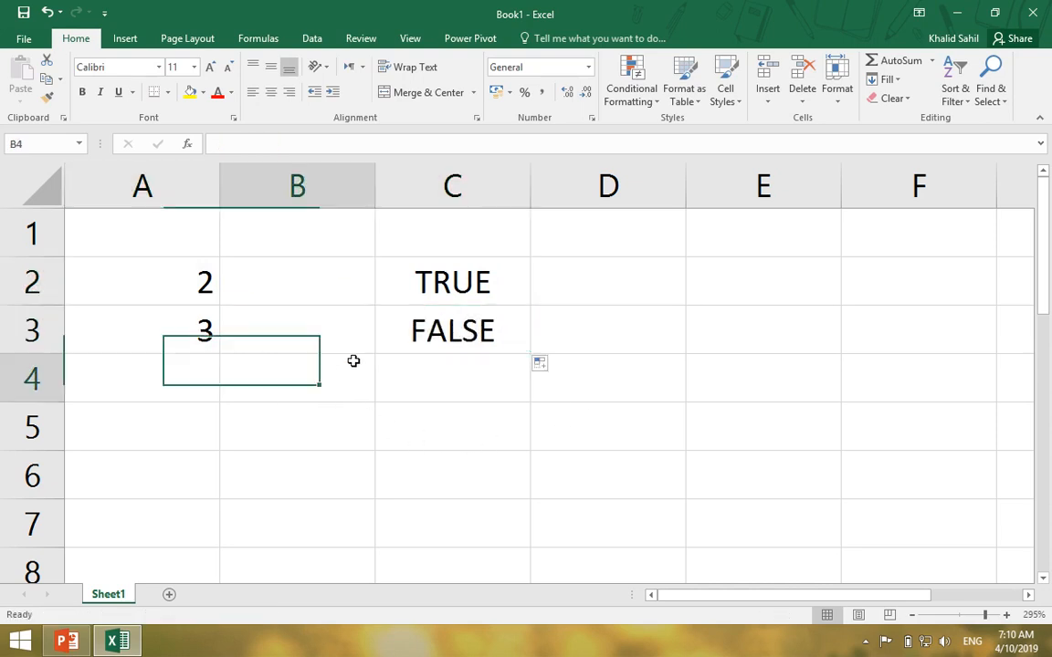
{"action": "left_click_drag", "start_coordinate": [393, 366], "coordinate": [171, 313]}
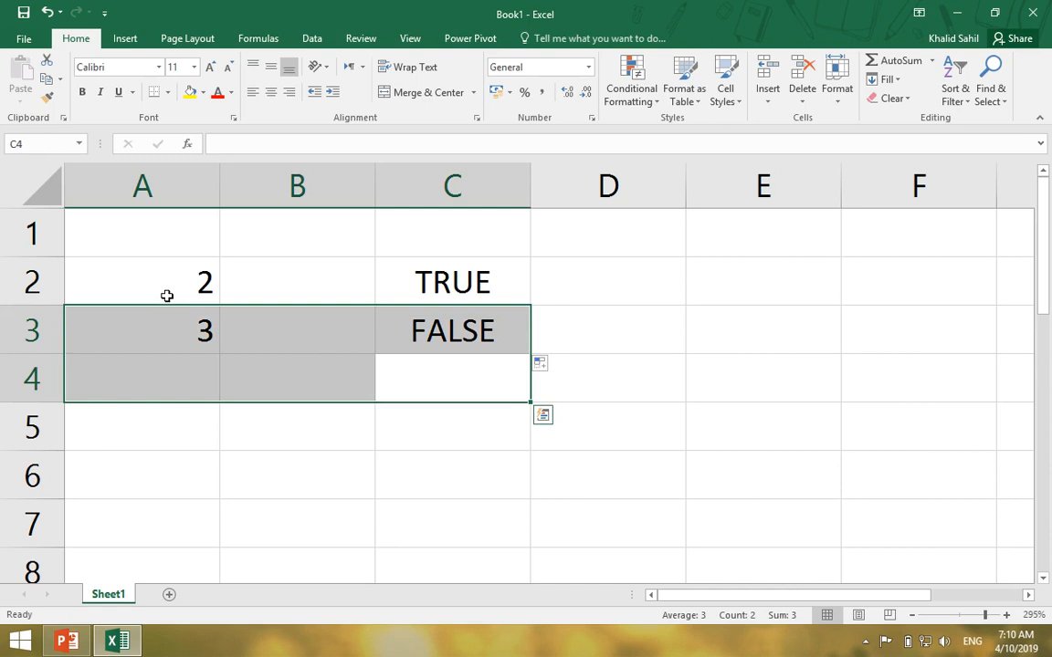
{"action": "left_click", "coordinate": [167, 296]}
{"action": "left_click", "coordinate": [193, 329]}
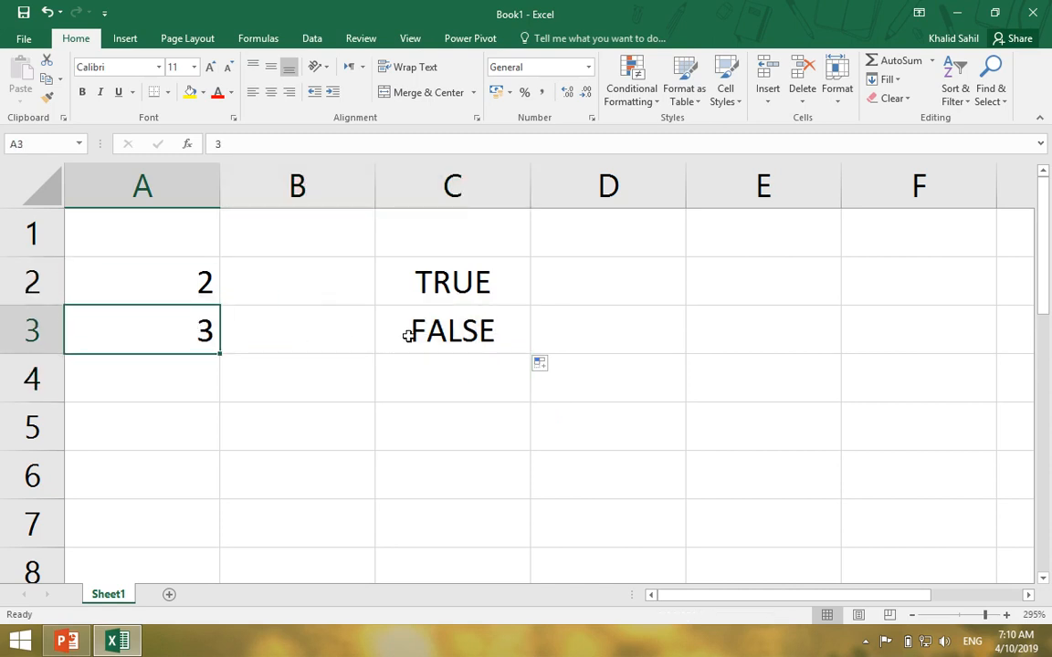
{"action": "left_click_drag", "start_coordinate": [589, 336], "coordinate": [453, 336]}
{"action": "left_click", "coordinate": [452, 421]}
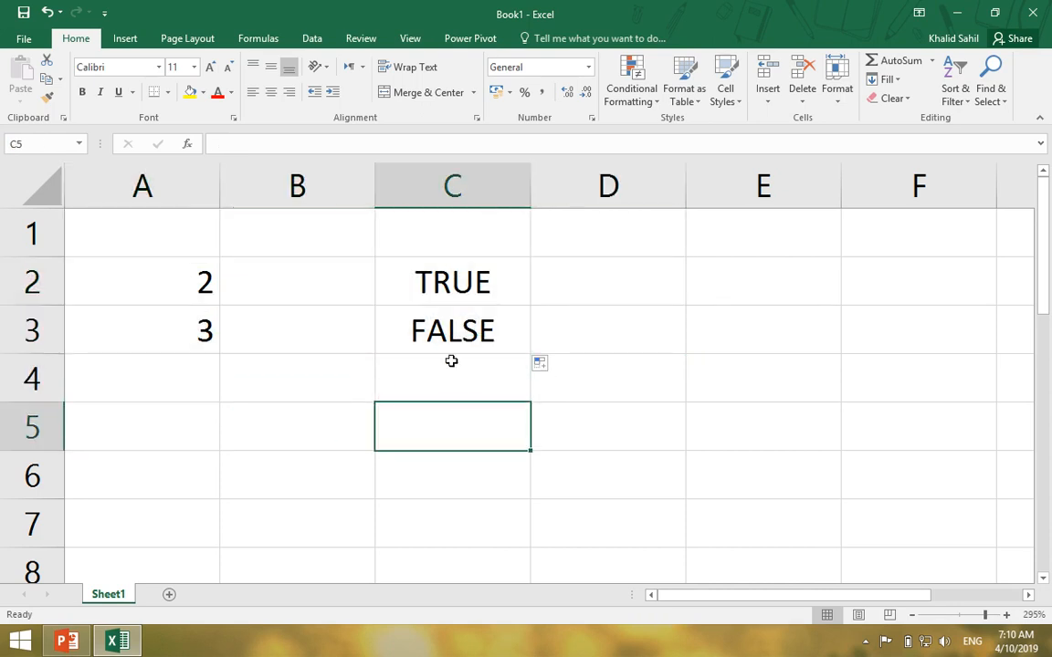
{"action": "left_click", "coordinate": [311, 40]}
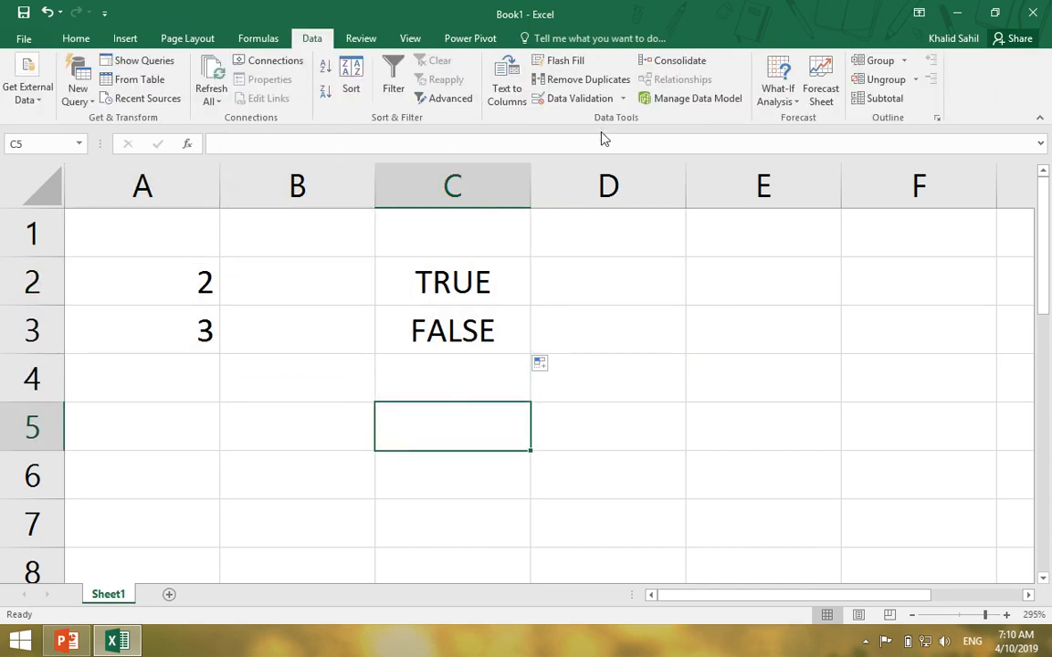
{"action": "left_click_drag", "start_coordinate": [517, 277], "coordinate": [193, 337]}
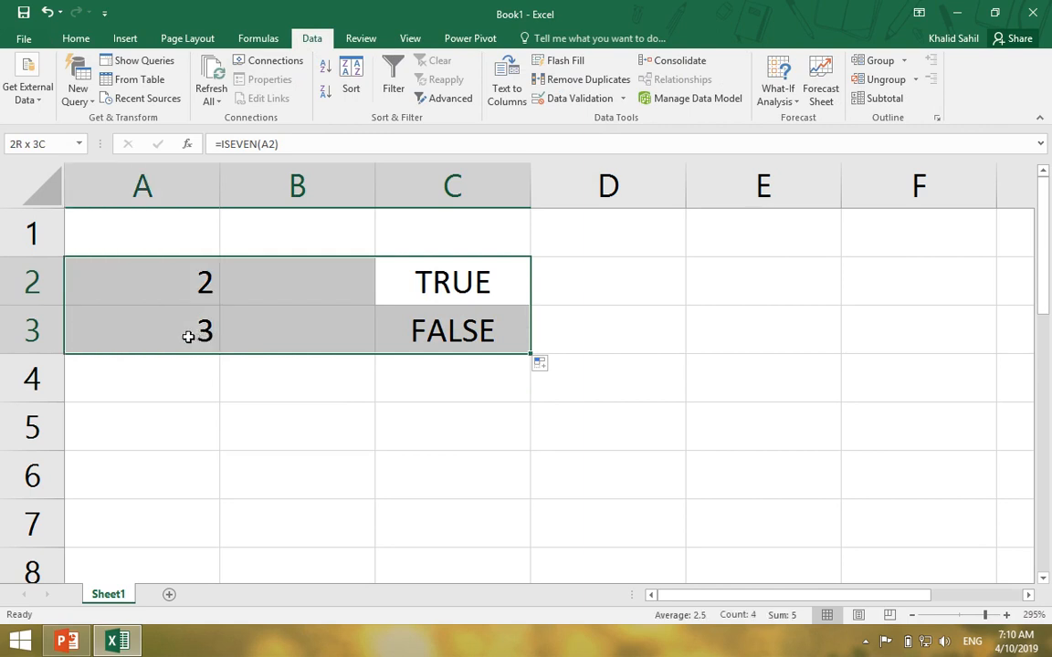
{"action": "left_click", "coordinate": [464, 359]}
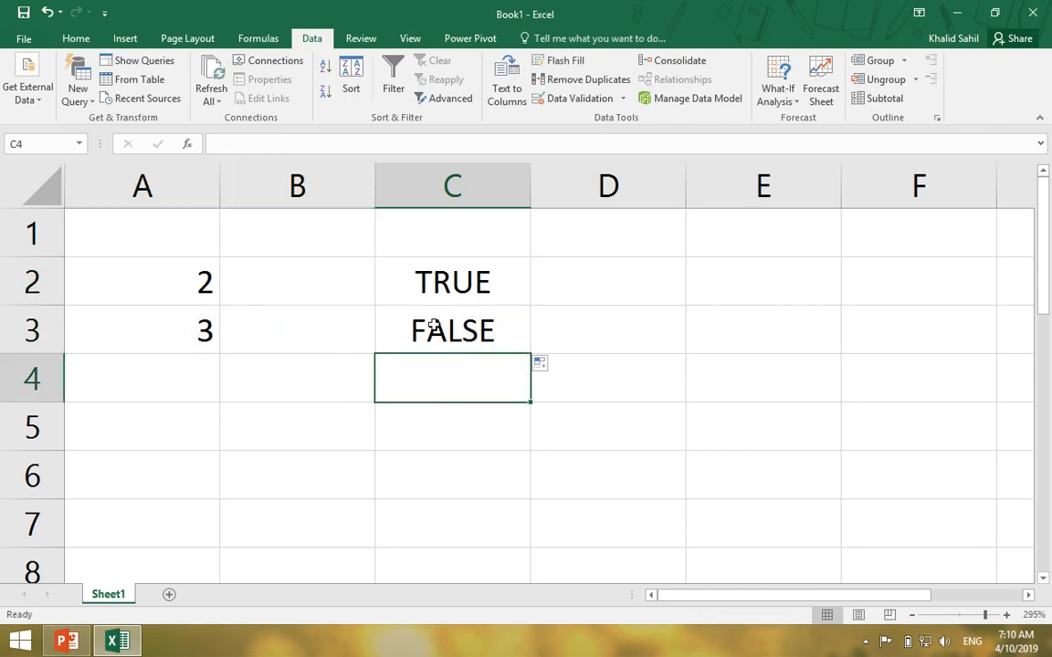
{"action": "left_click", "coordinate": [402, 273]}
{"action": "left_click", "coordinate": [480, 342]}
{"action": "left_click", "coordinate": [441, 454]}
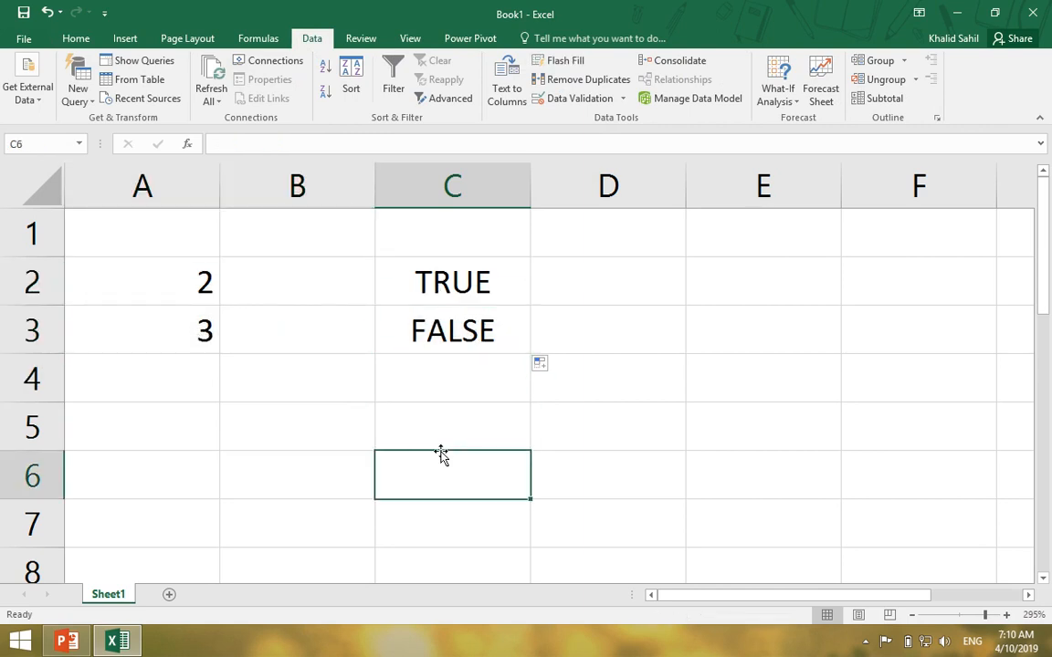
Check the next function in the PowerPoint list, and back in Excel enter =ISODD(A2) in cell D2
{"action": "left_click", "coordinate": [66, 642]}
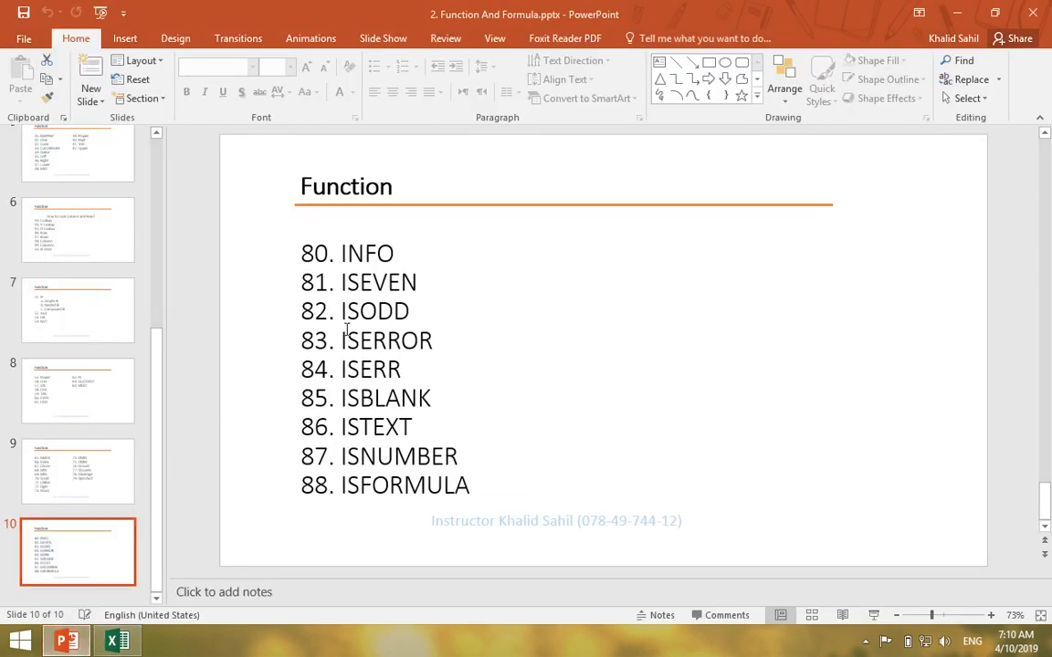
{"action": "left_click", "coordinate": [116, 642]}
{"action": "left_click", "coordinate": [580, 282]}
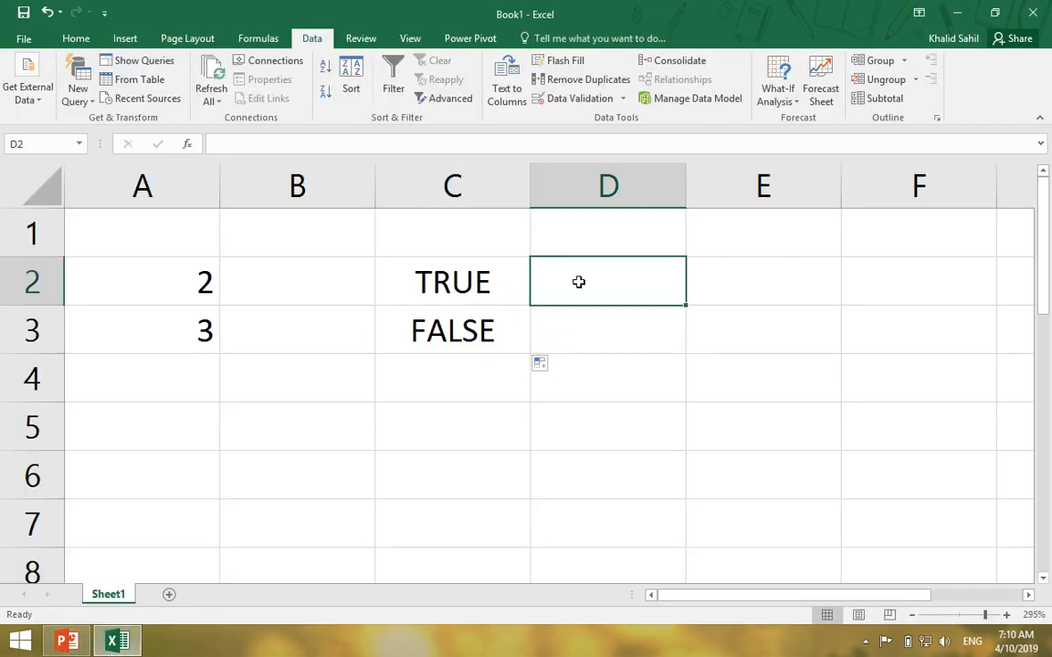
{"action": "type", "text": "=-"}
{"action": "type", "text": "is"}
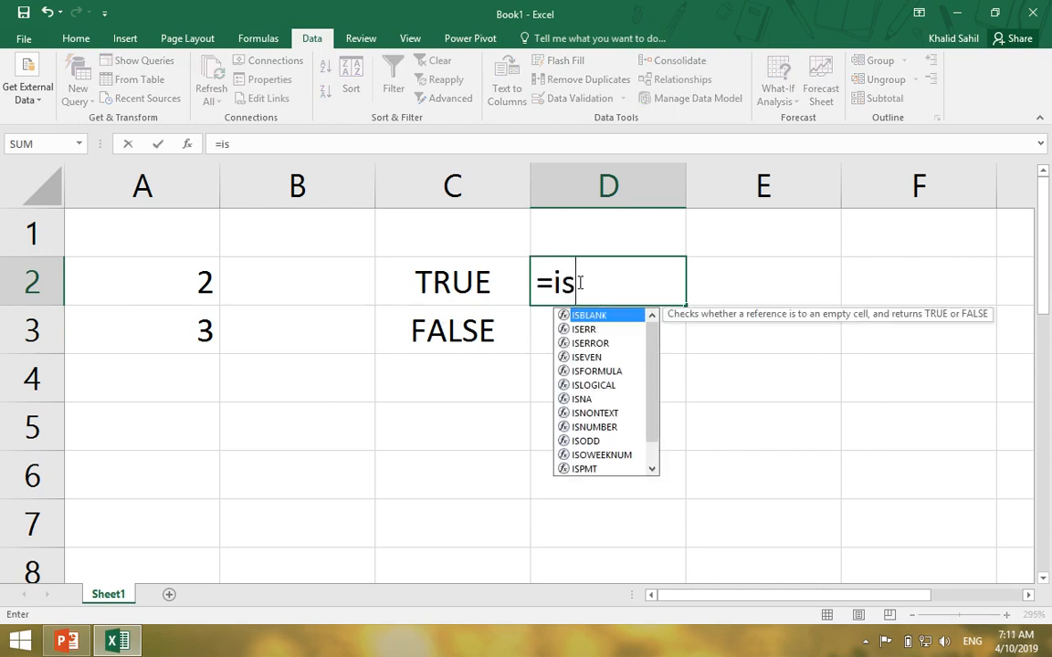
{"action": "type", "text": "odd"}
{"action": "key", "text": "Tab"}
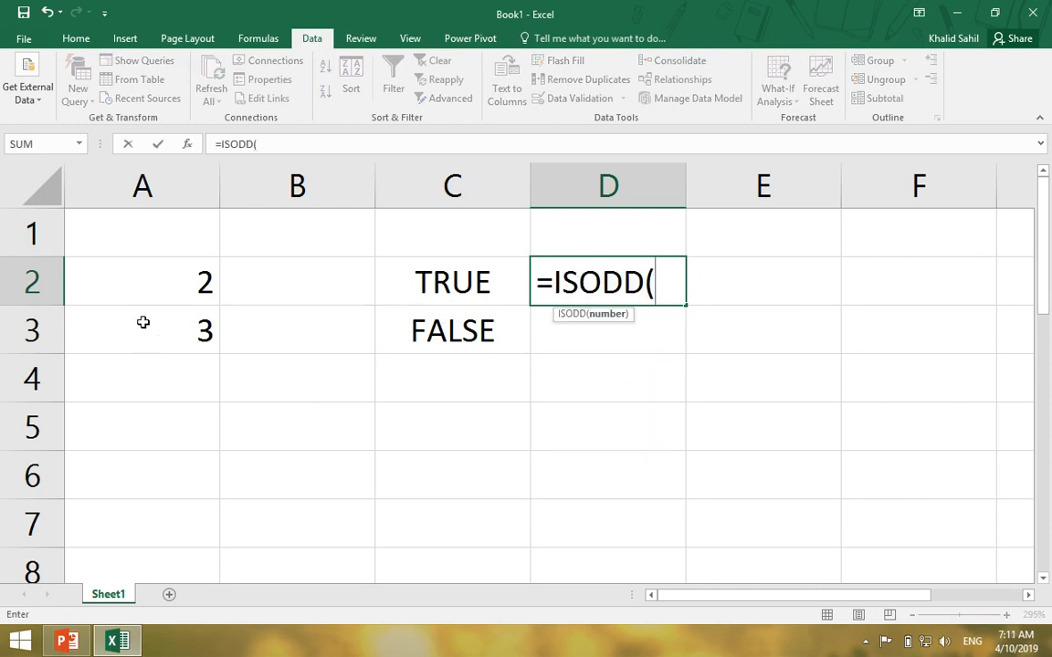
{"action": "left_click", "coordinate": [152, 293]}
{"action": "key", "text": "Return"}
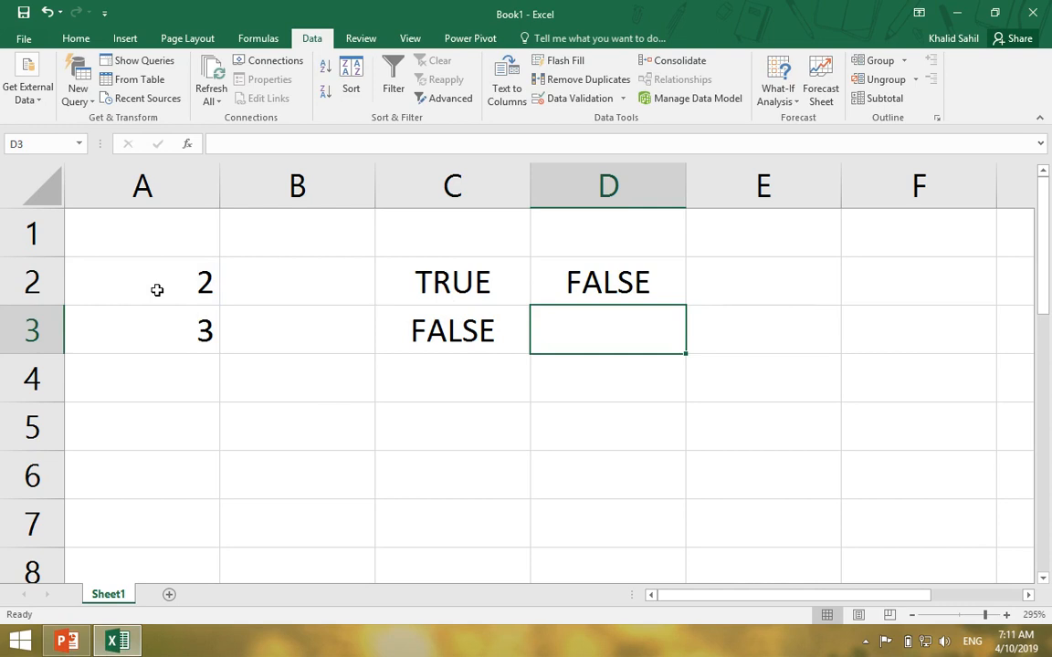
Copy the ISODD formula from D2 down to D3
{"action": "left_click", "coordinate": [157, 290]}
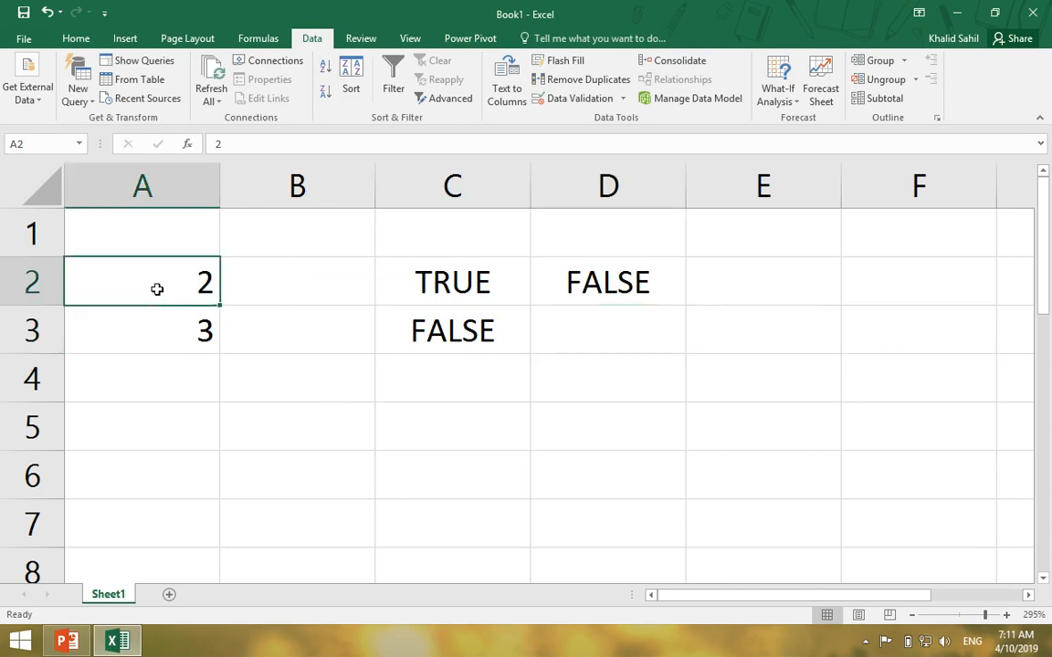
{"action": "left_click", "coordinate": [575, 283]}
{"action": "left_click_drag", "start_coordinate": [685, 307], "coordinate": [690, 343]}
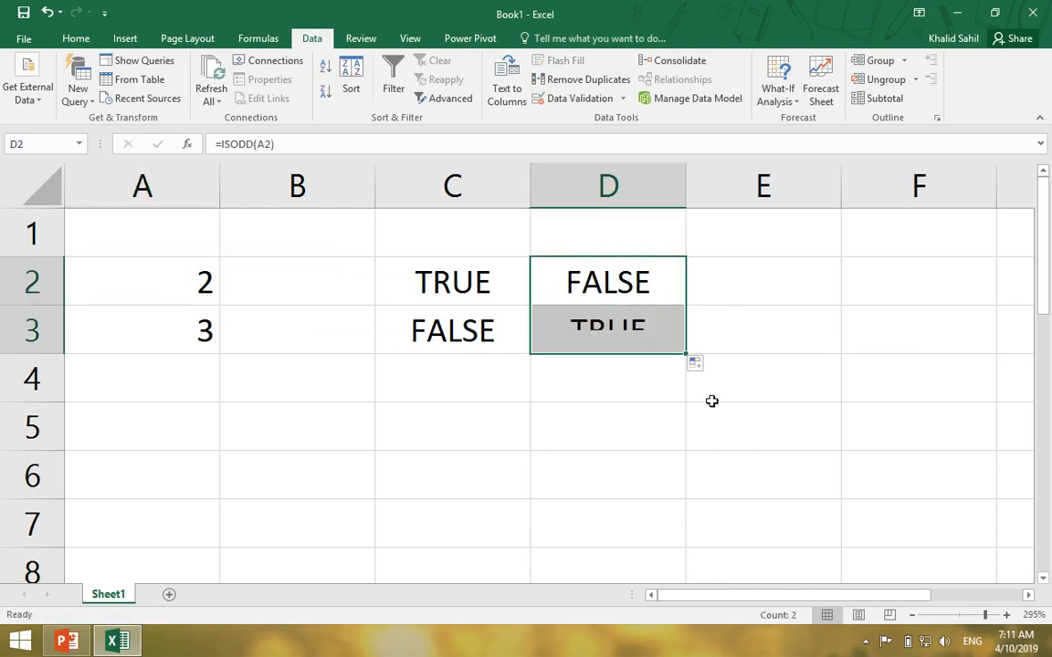
{"action": "left_click", "coordinate": [683, 399]}
Compare the numbers in A2:A3 with the ISEVEN and ISODD results in columns C and D
{"action": "left_click", "coordinate": [399, 291]}
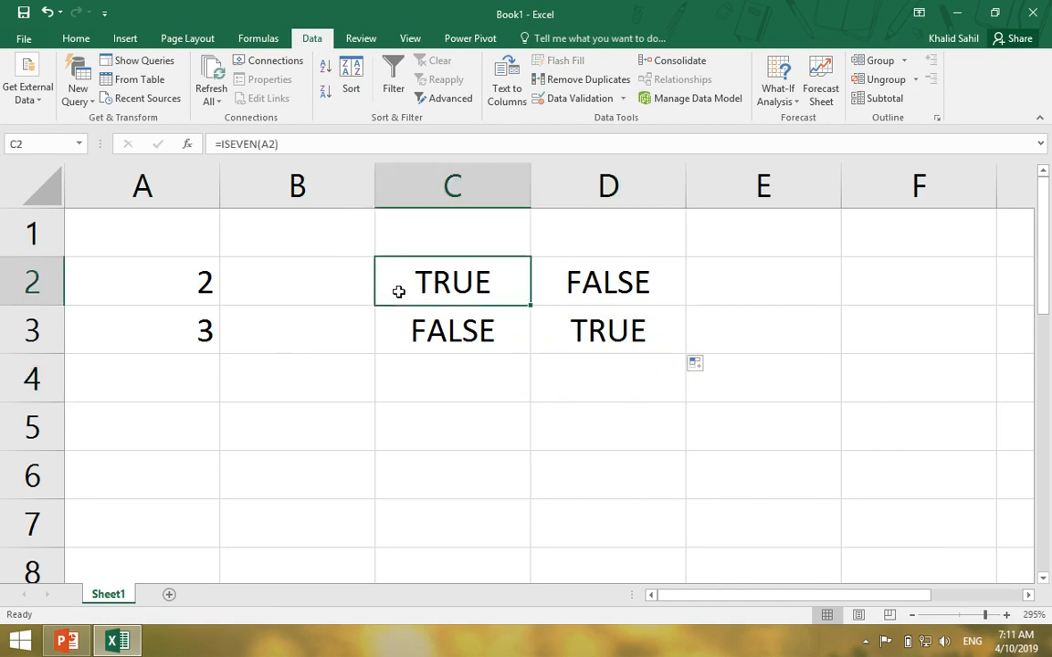
{"action": "left_click", "coordinate": [204, 282]}
{"action": "left_click", "coordinate": [392, 286]}
{"action": "left_click", "coordinate": [563, 283]}
{"action": "left_click", "coordinate": [165, 287]}
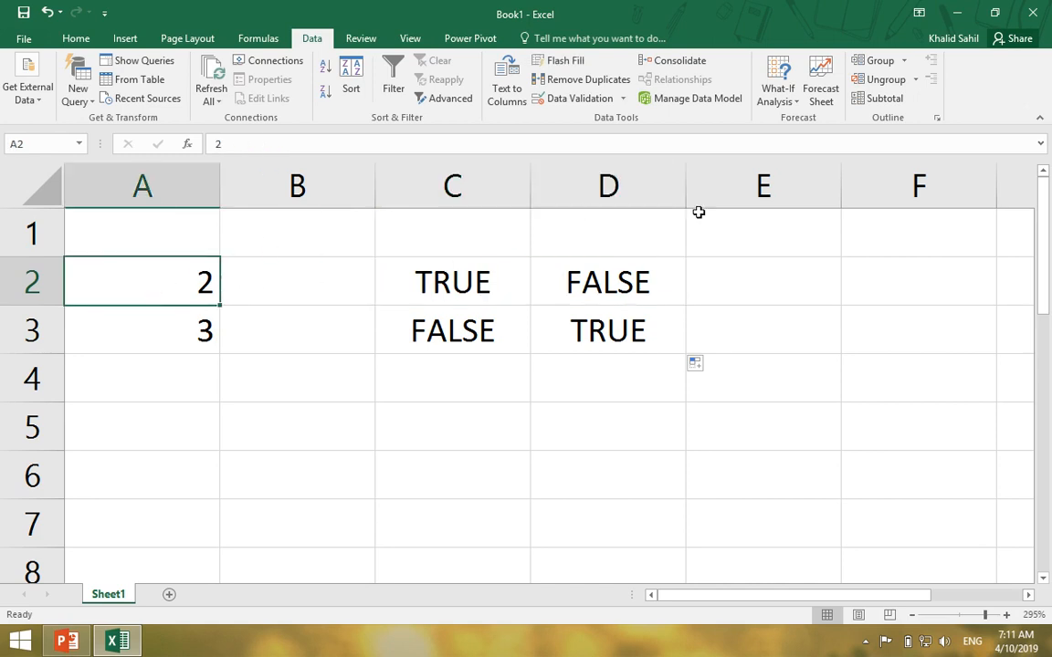
{"action": "left_click", "coordinate": [641, 290]}
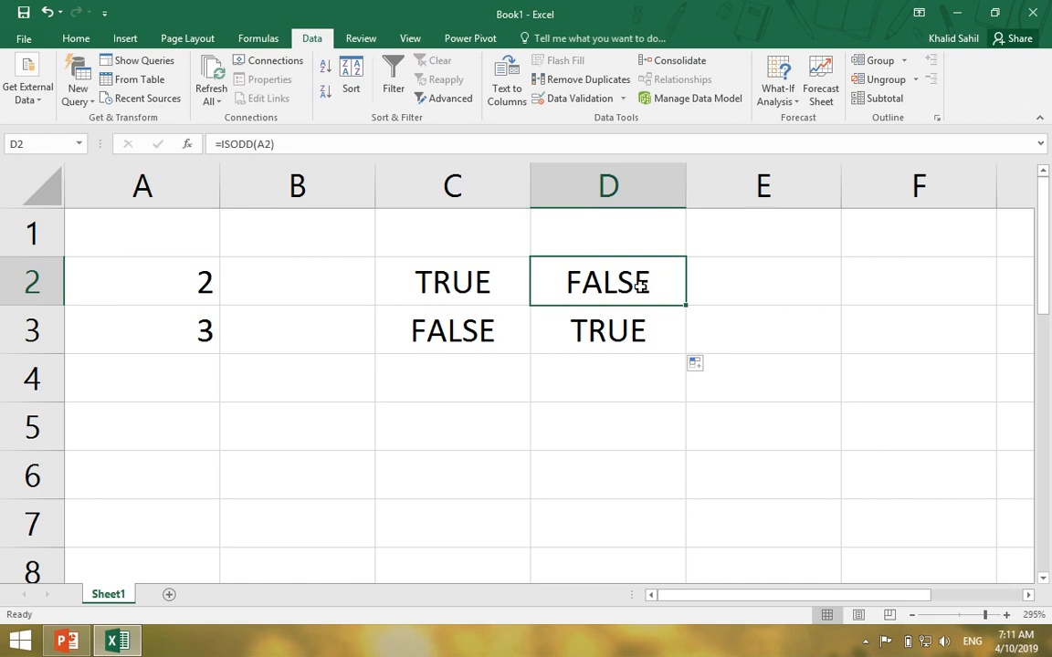
{"action": "left_click", "coordinate": [210, 277]}
{"action": "left_click", "coordinate": [625, 272]}
{"action": "left_click", "coordinate": [182, 283]}
{"action": "left_click", "coordinate": [615, 284]}
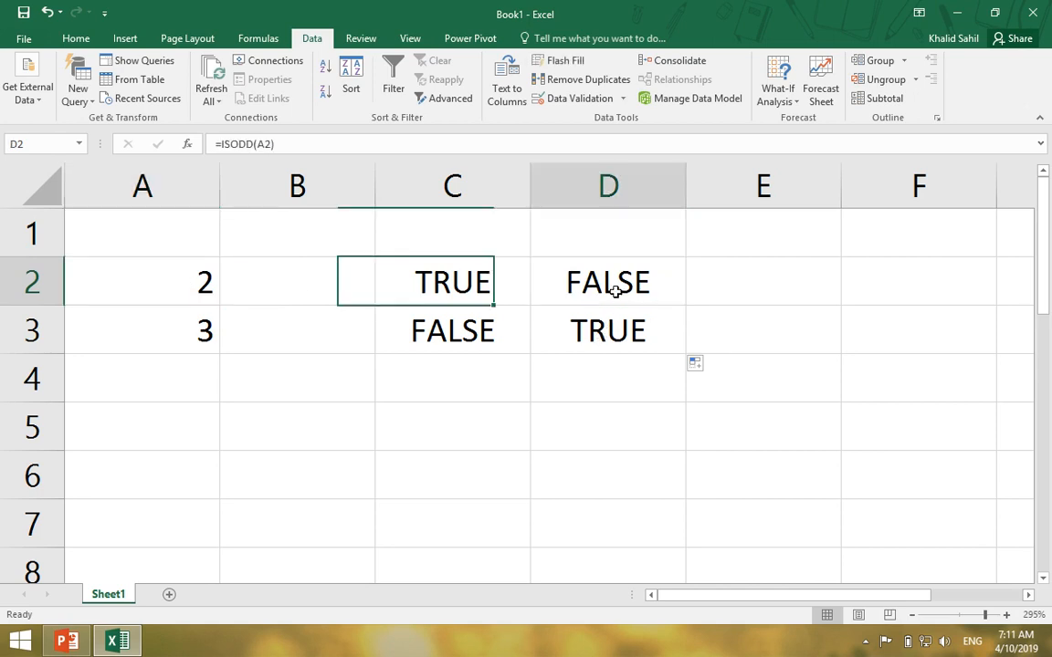
{"action": "left_click", "coordinate": [205, 336]}
{"action": "left_click", "coordinate": [553, 317]}
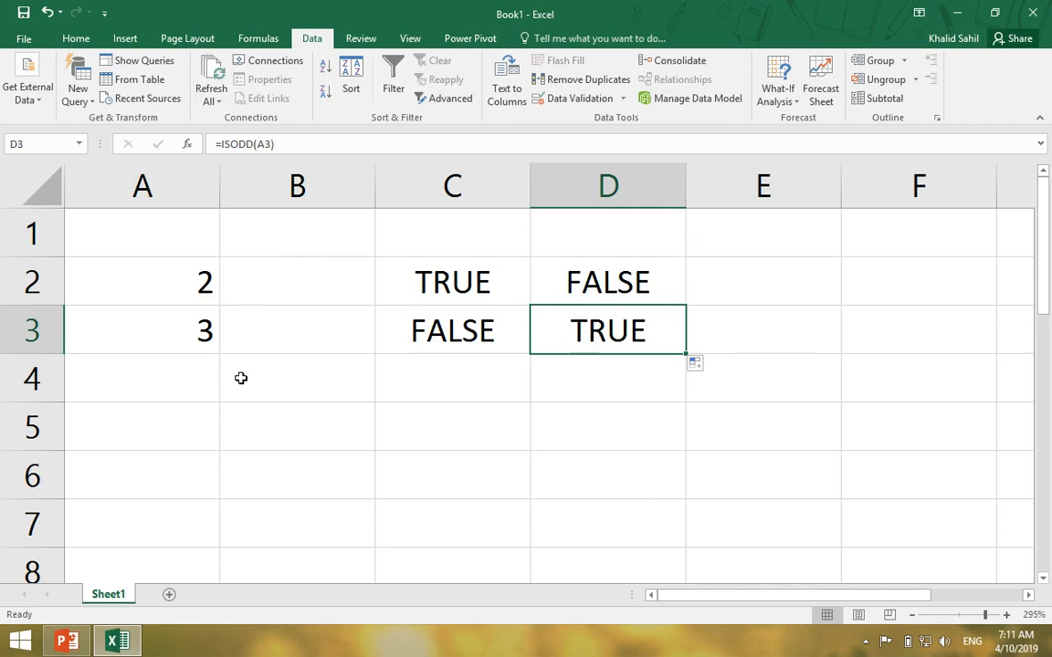
Check the next function in the PowerPoint list, and back in Excel enter =100/0 in cell A5
{"action": "left_click", "coordinate": [128, 643]}
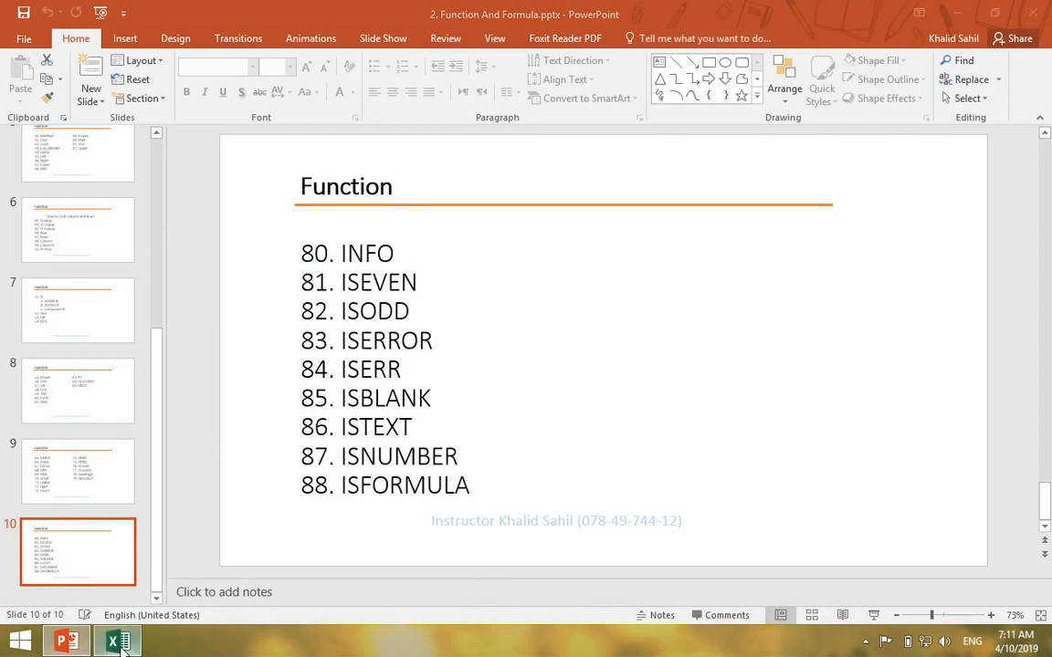
{"action": "left_click", "coordinate": [117, 643]}
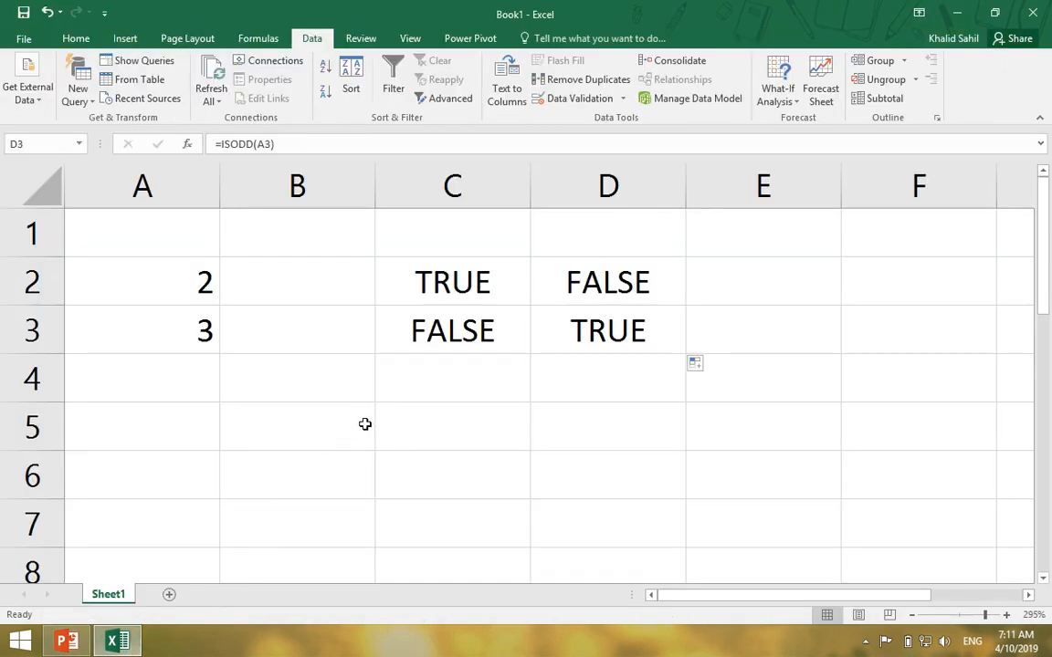
{"action": "left_click", "coordinate": [157, 425]}
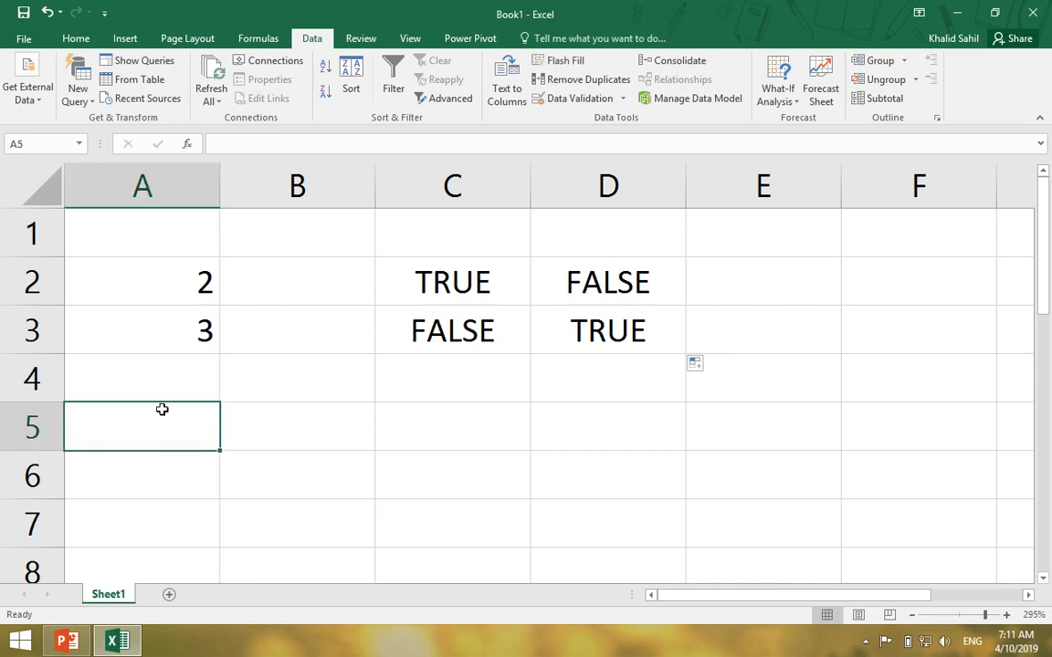
{"action": "type", "text": "=100"}
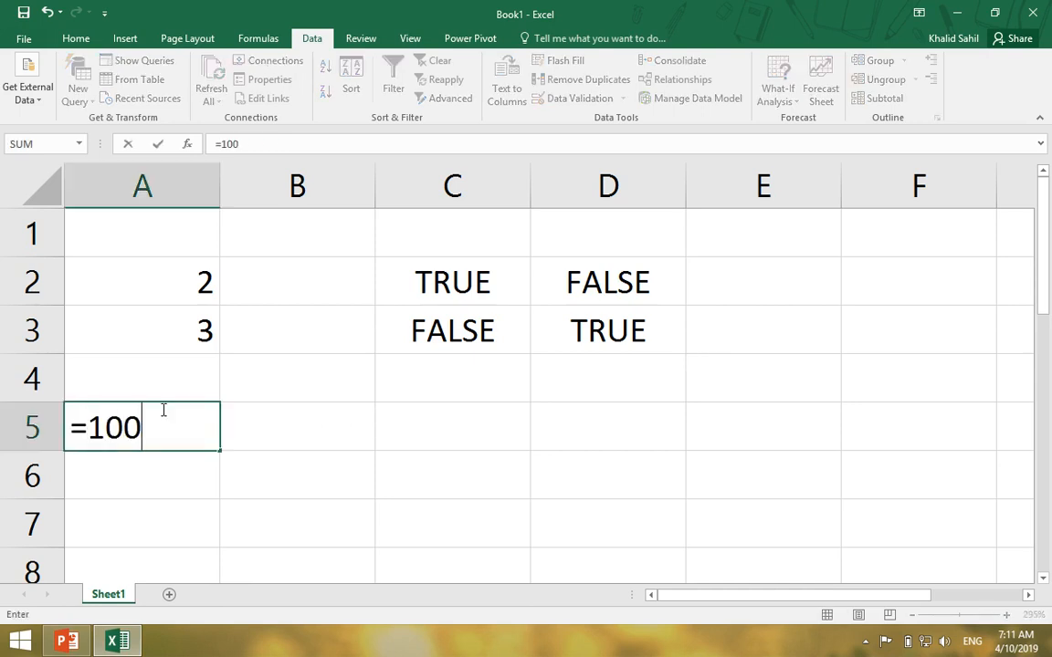
{"action": "type", "text": "/0"}
{"action": "key", "text": "Return"}
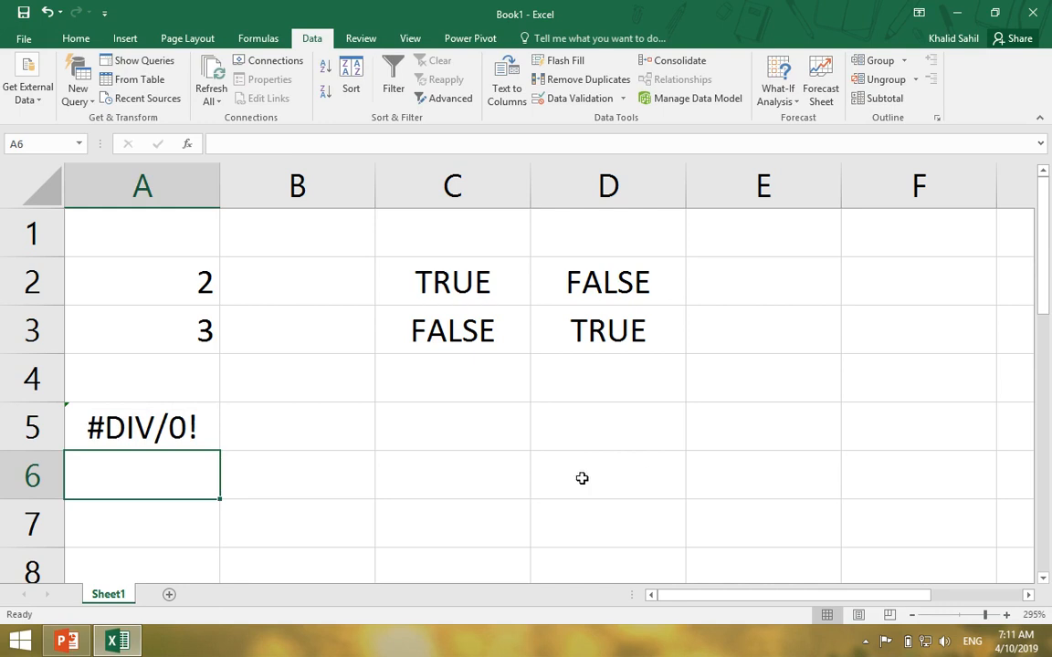
Enter an ISERROR formula in cell C5 that tests A5
{"action": "left_click", "coordinate": [522, 430]}
{"action": "type", "text": "=ise"}
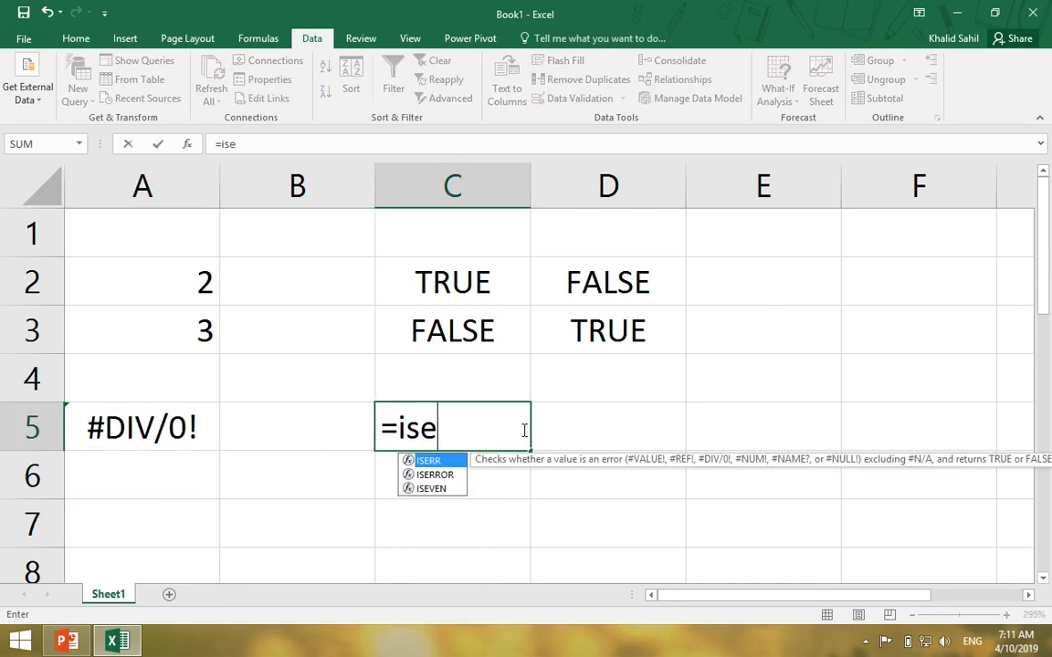
{"action": "key", "text": "Down"}
{"action": "key", "text": "Tab"}
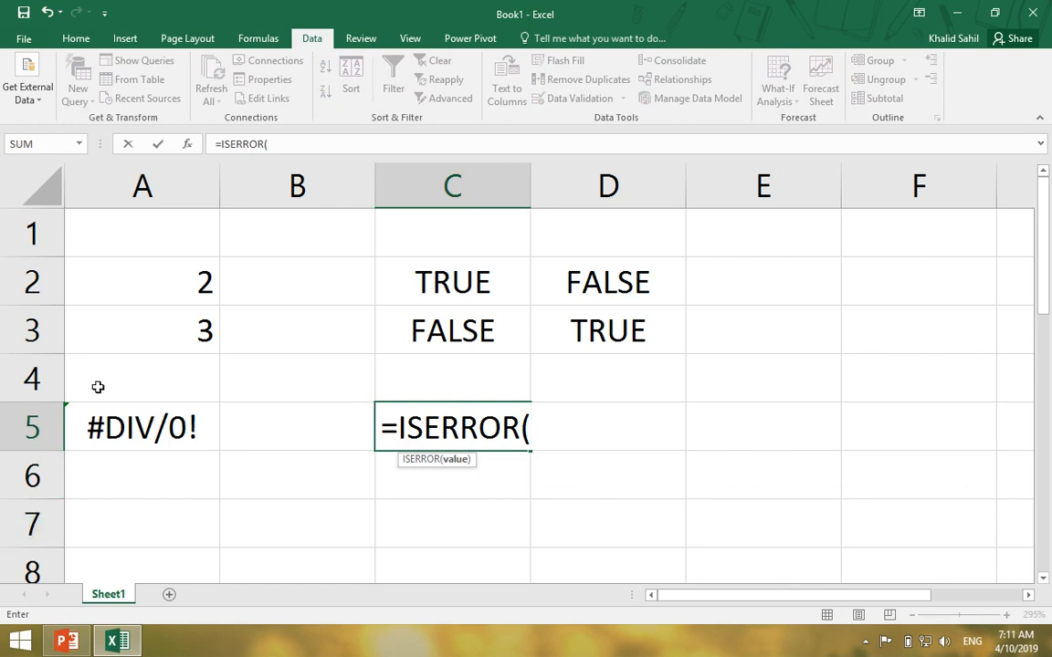
{"action": "left_click", "coordinate": [101, 418]}
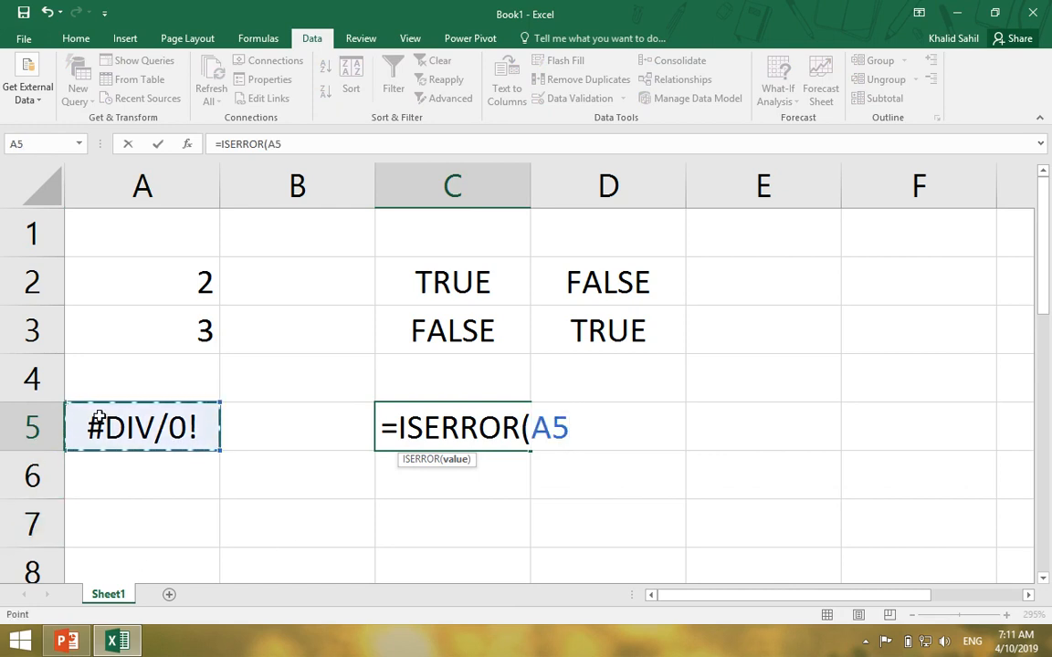
{"action": "key", "text": "Return"}
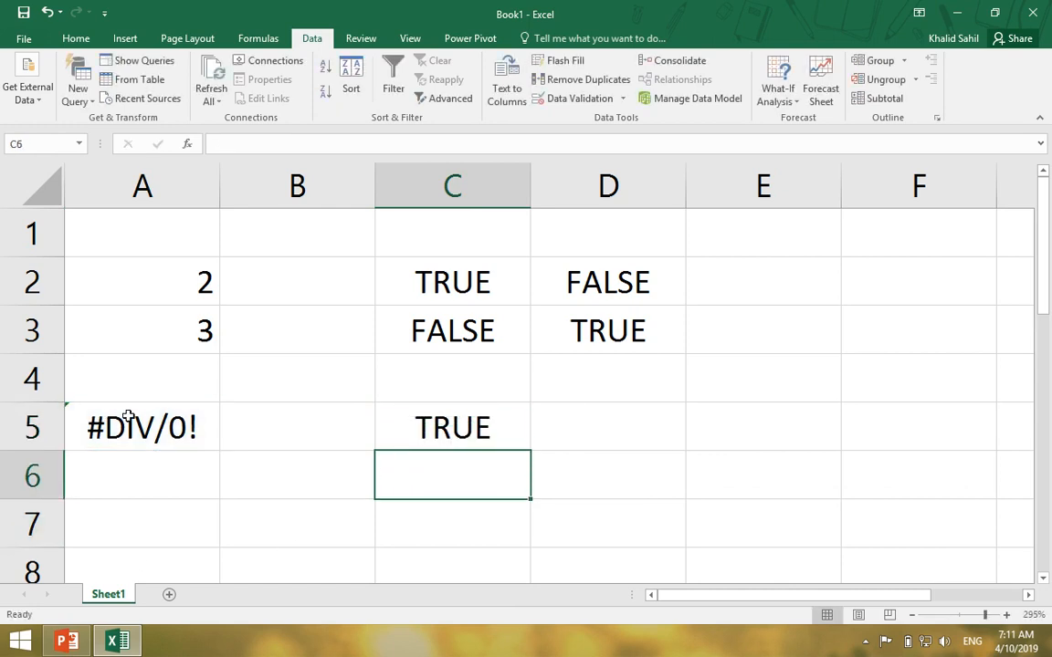
Enter an ISERR formula in cell C6 that tests A5
{"action": "type", "text": "="}
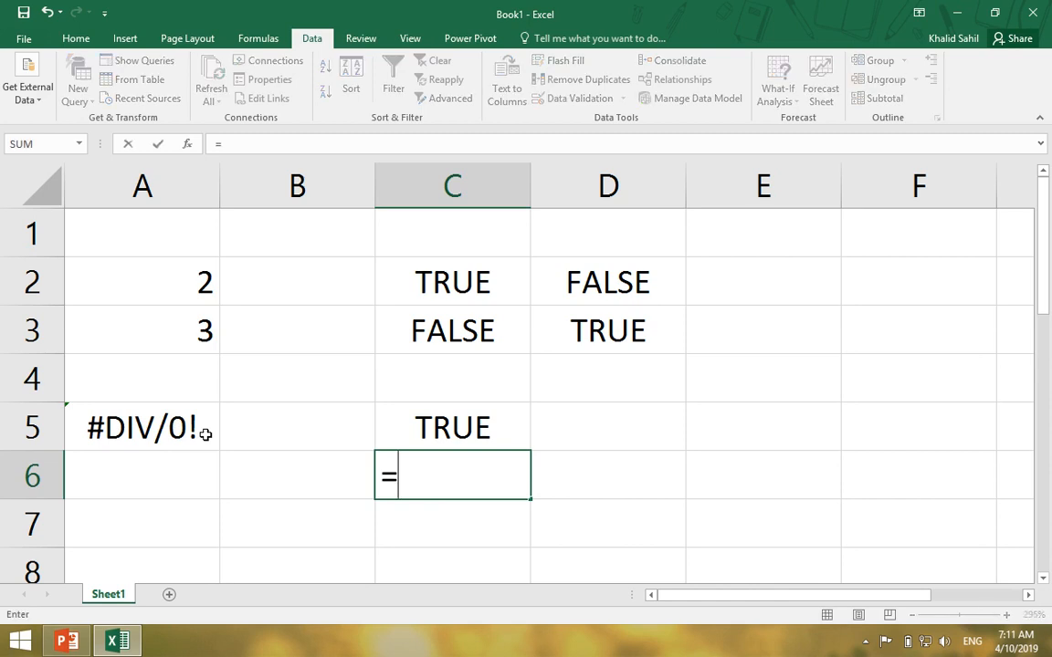
{"action": "type", "text": "is"}
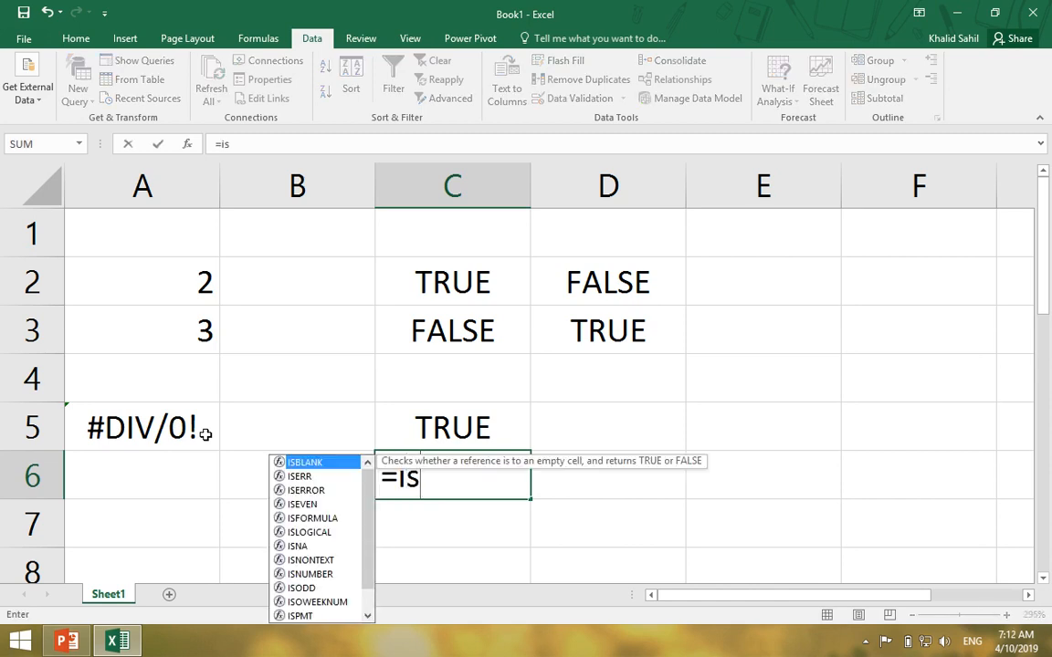
{"action": "type", "text": "er"}
{"action": "key", "text": "Tab"}
{"action": "left_click", "coordinate": [126, 435]}
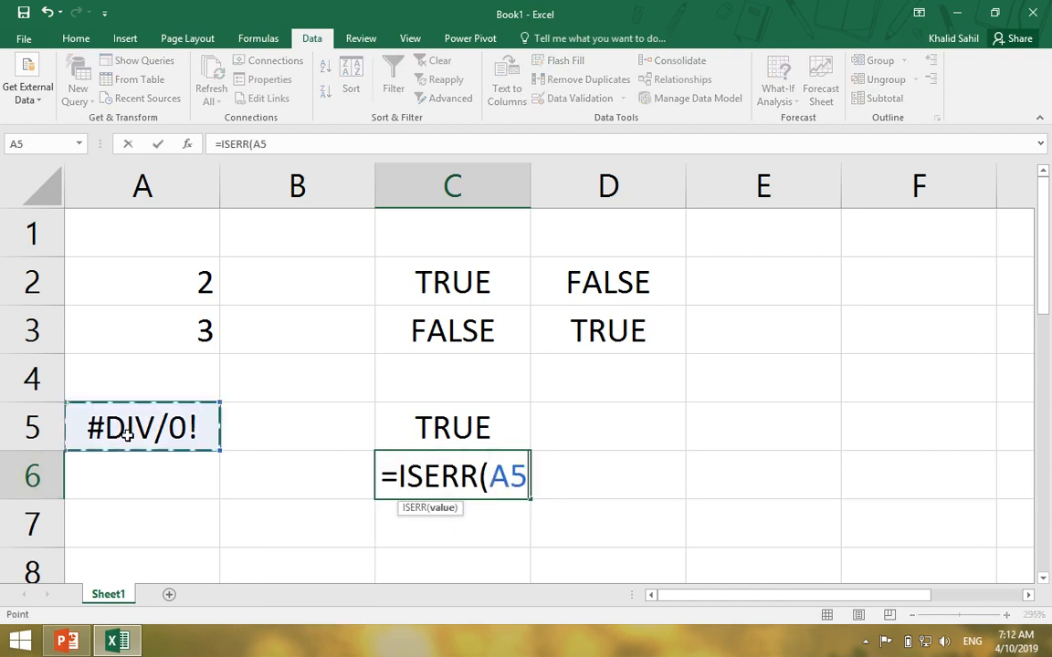
{"action": "key", "text": "Return"}
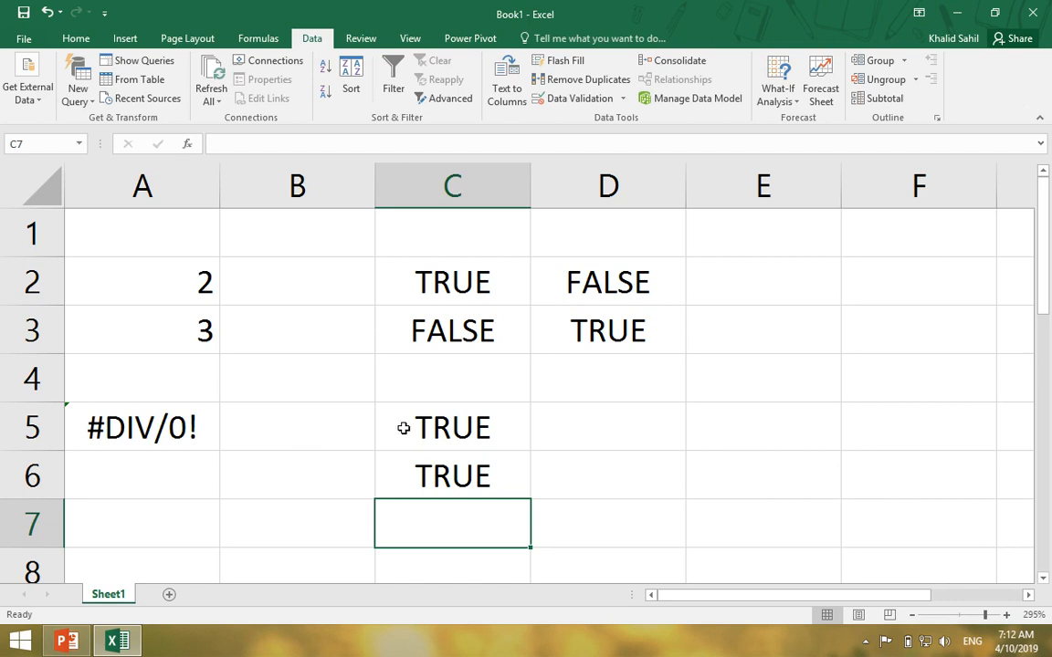
Start an IF formula in cell D5 with ISERR(A5) as its logical test
{"action": "left_click", "coordinate": [548, 431]}
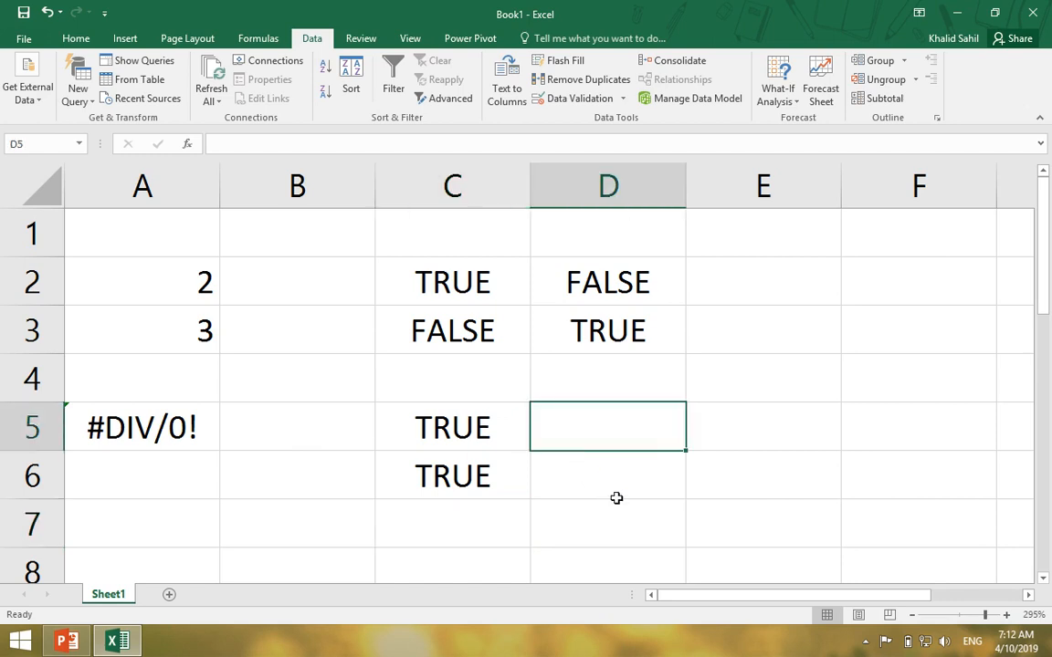
{"action": "type", "text": "=if"}
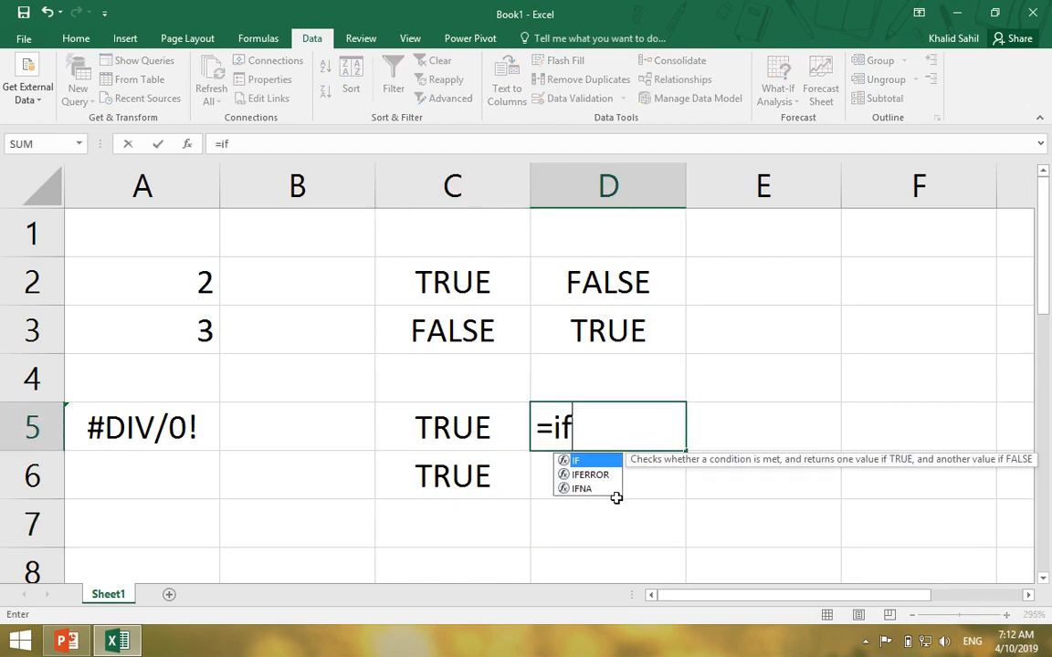
{"action": "key", "text": "Tab"}
{"action": "left_click", "coordinate": [144, 435]}
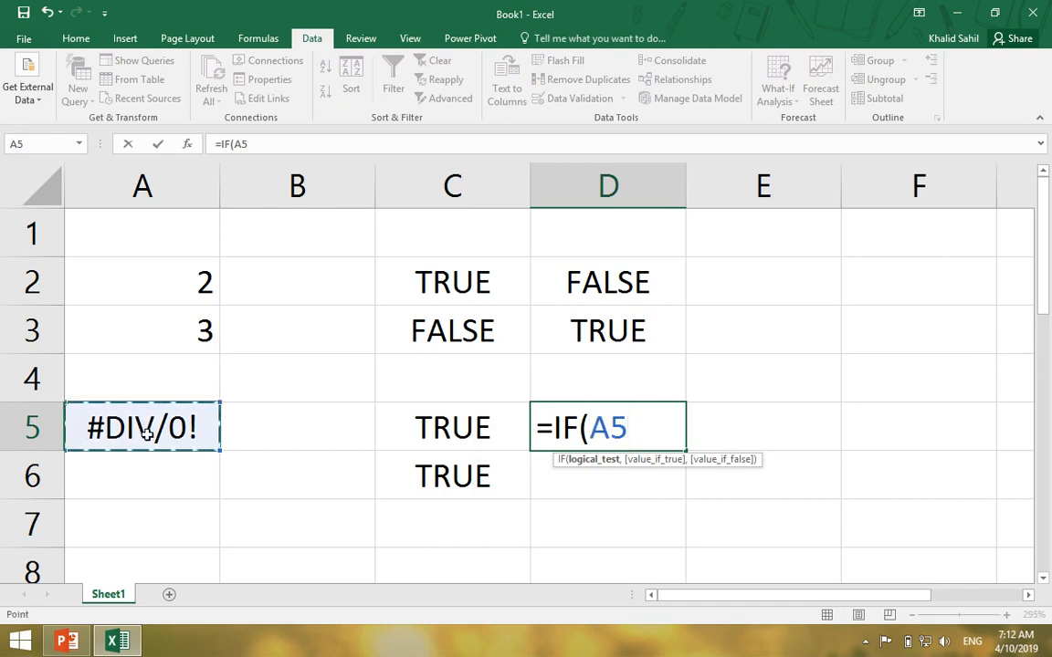
{"action": "key", "text": "BackSpace"}
{"action": "key", "text": "BackSpace"}
{"action": "type", "text": "is"}
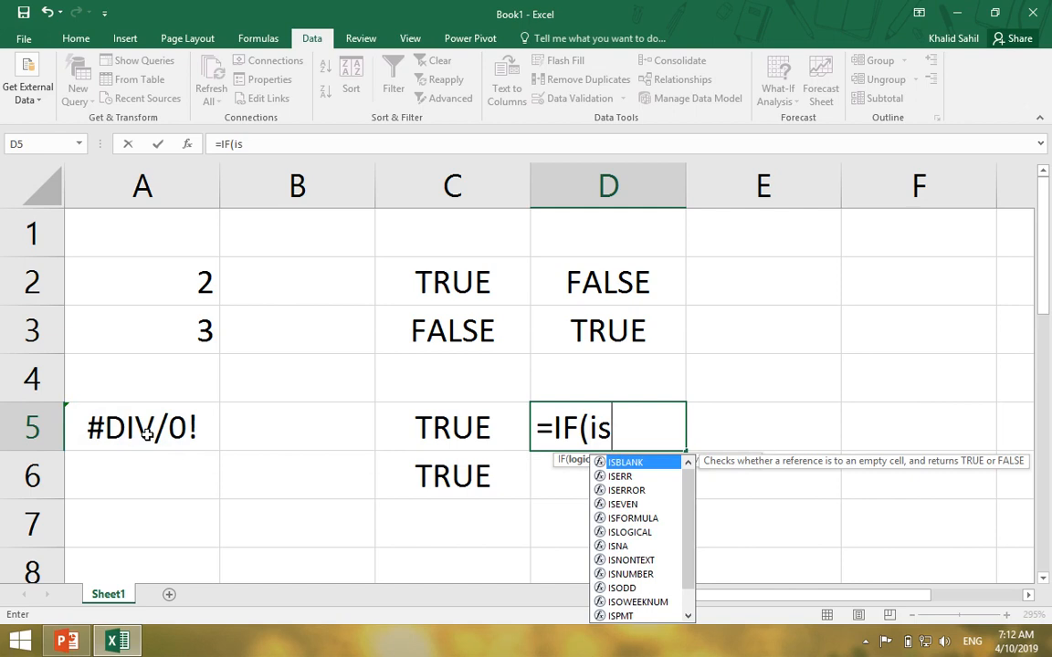
{"action": "key", "text": "Down"}
{"action": "key", "text": "Tab"}
{"action": "left_click", "coordinate": [173, 444]}
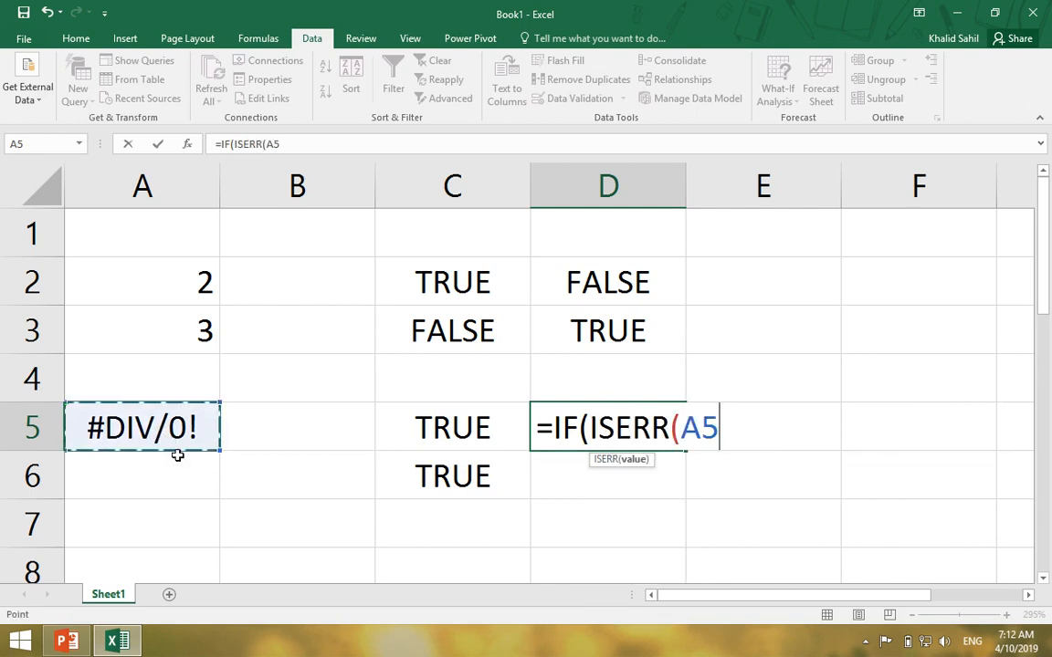
{"action": "type", "text": ")"}
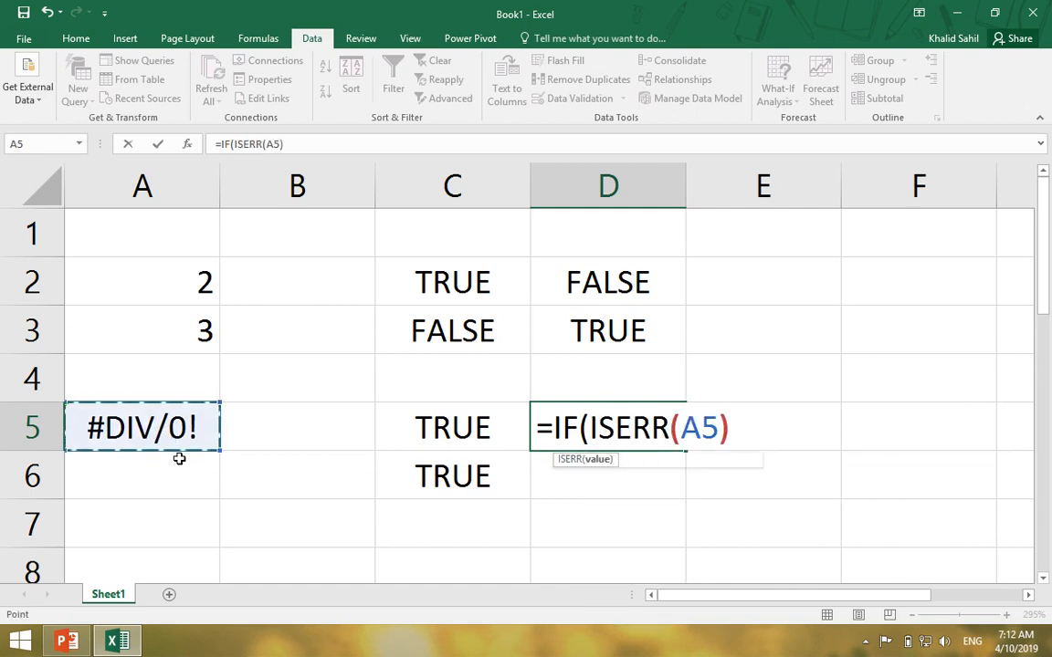
Complete the IF formula in D5 with "Error is Found" as the true value and "Error Not Found" as the false value
{"action": "type", "text": ",\""}
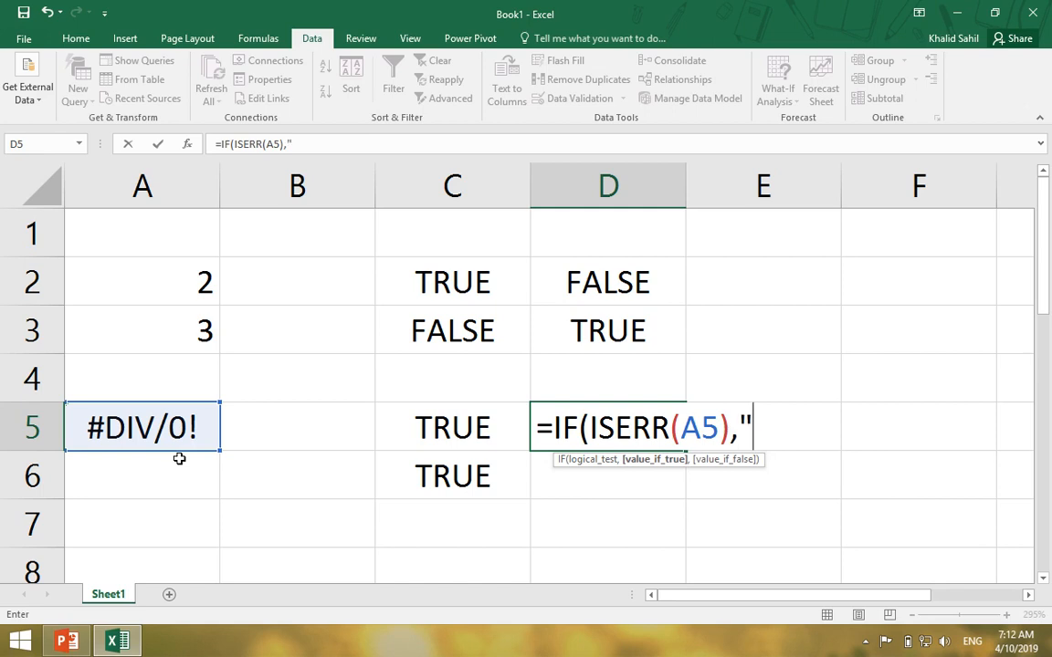
{"action": "type", "text": "E"}
{"action": "type", "text": "rror "}
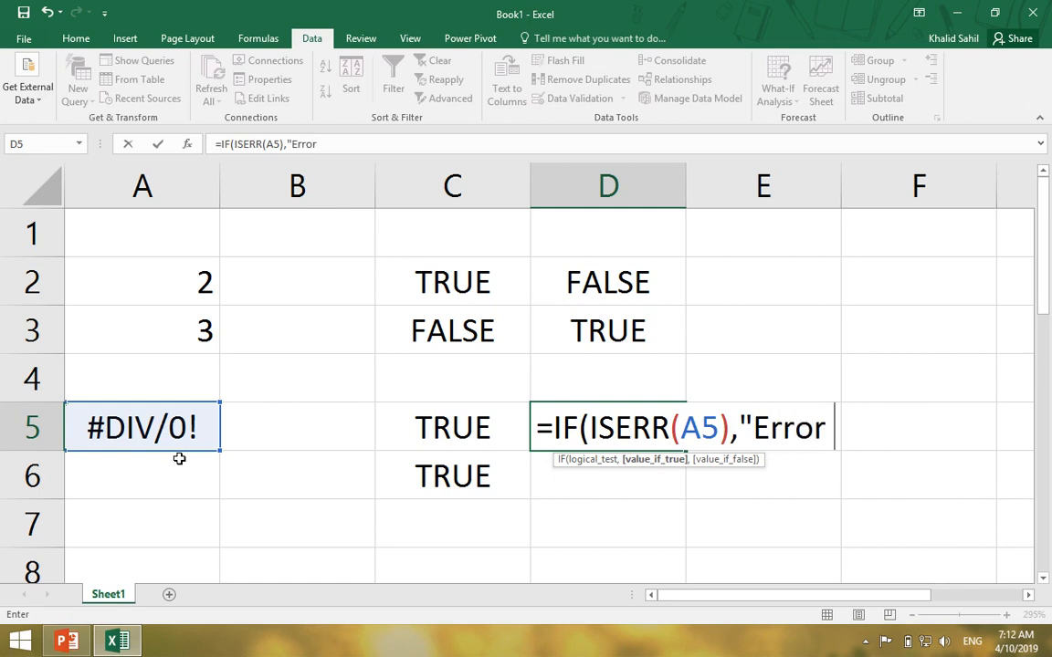
{"action": "type", "text": "is Found"}
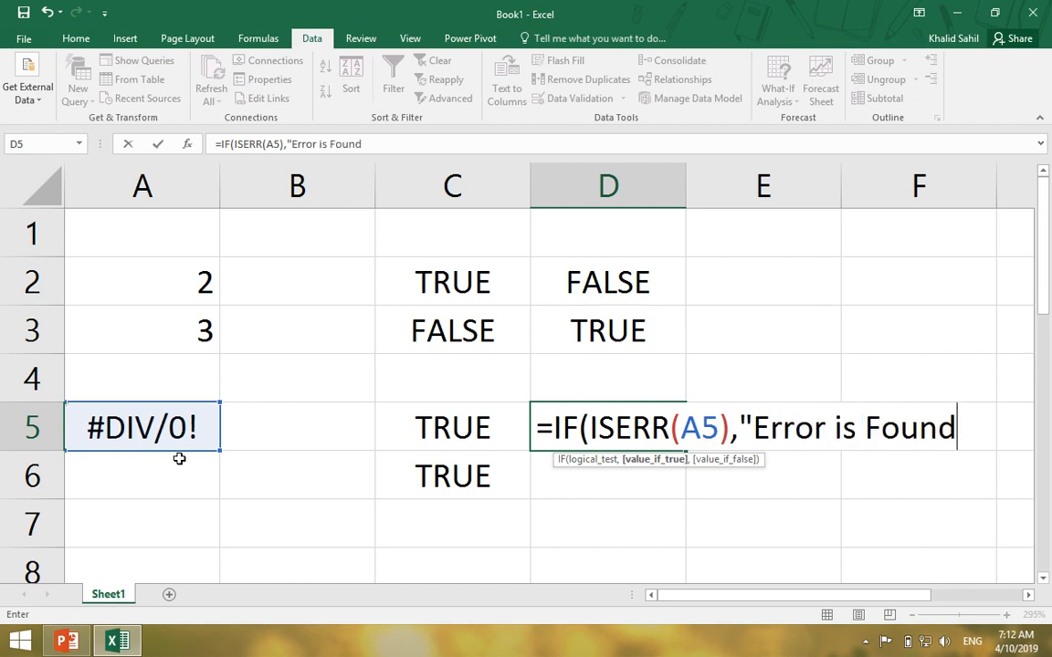
{"action": "type", "text": "\",Error"}
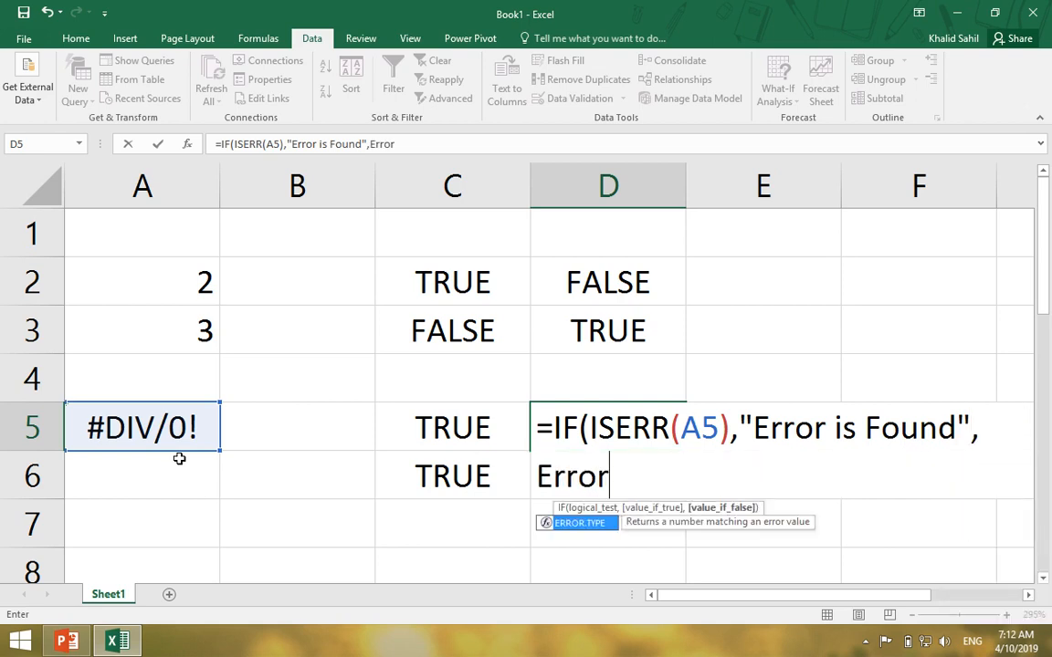
{"action": "key", "text": "BackSpace"}
{"action": "key", "text": "BackSpace"}
{"action": "key", "text": "BackSpace"}
{"action": "key", "text": "BackSpace"}
{"action": "key", "text": "BackSpace"}
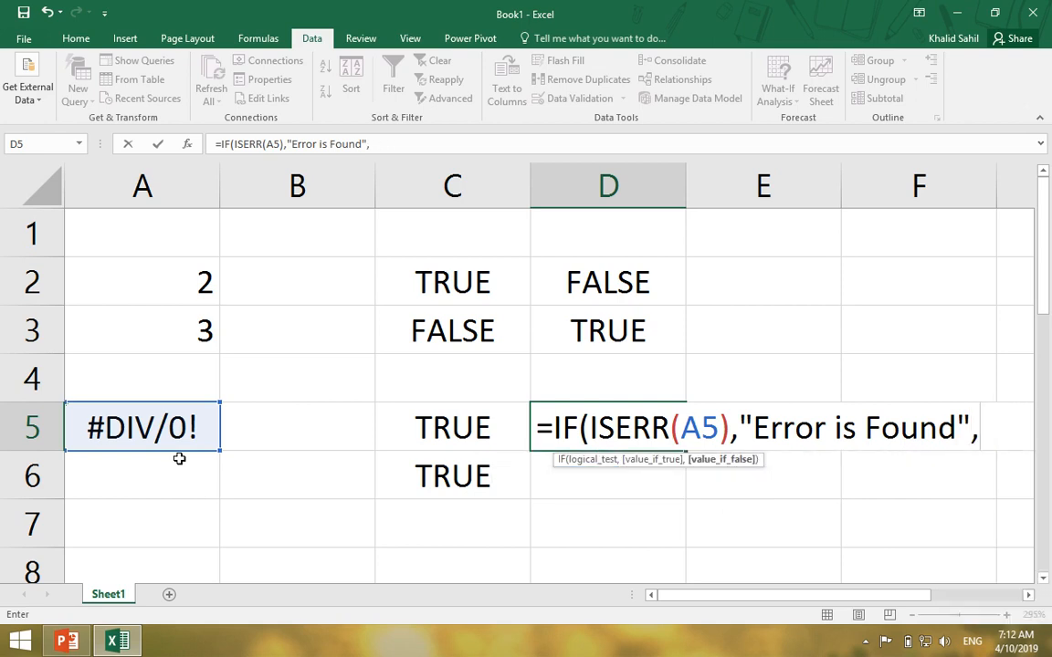
{"action": "type", "text": "\"Error"}
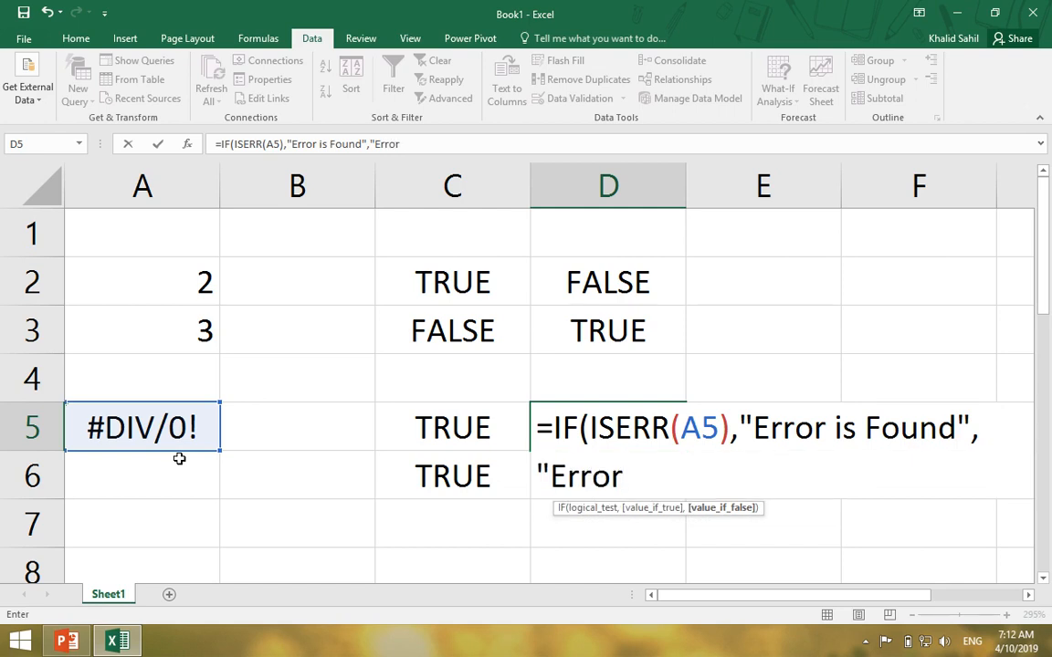
{"action": "type", "text": " Not Foun"}
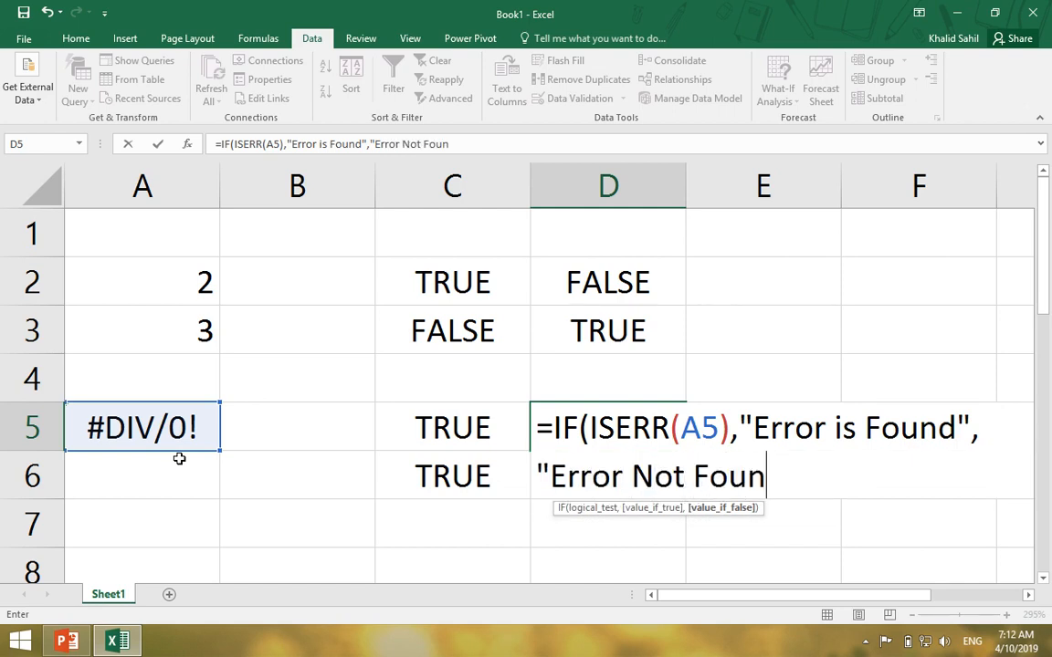
{"action": "type", "text": "d\")"}
{"action": "key", "text": "Return"}
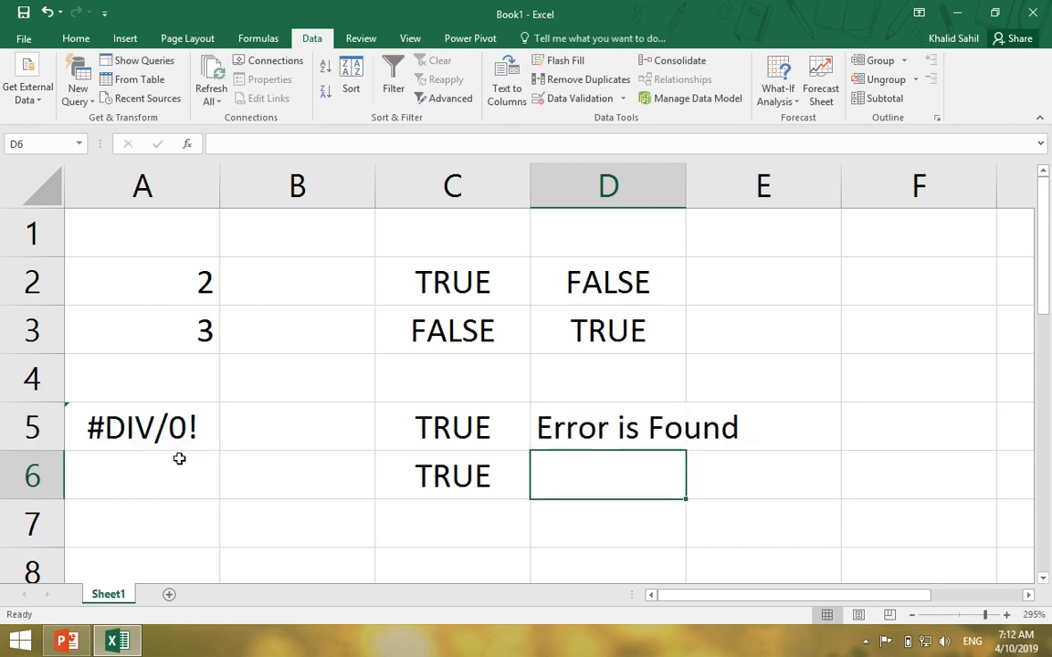
{"action": "left_click", "coordinate": [125, 439]}
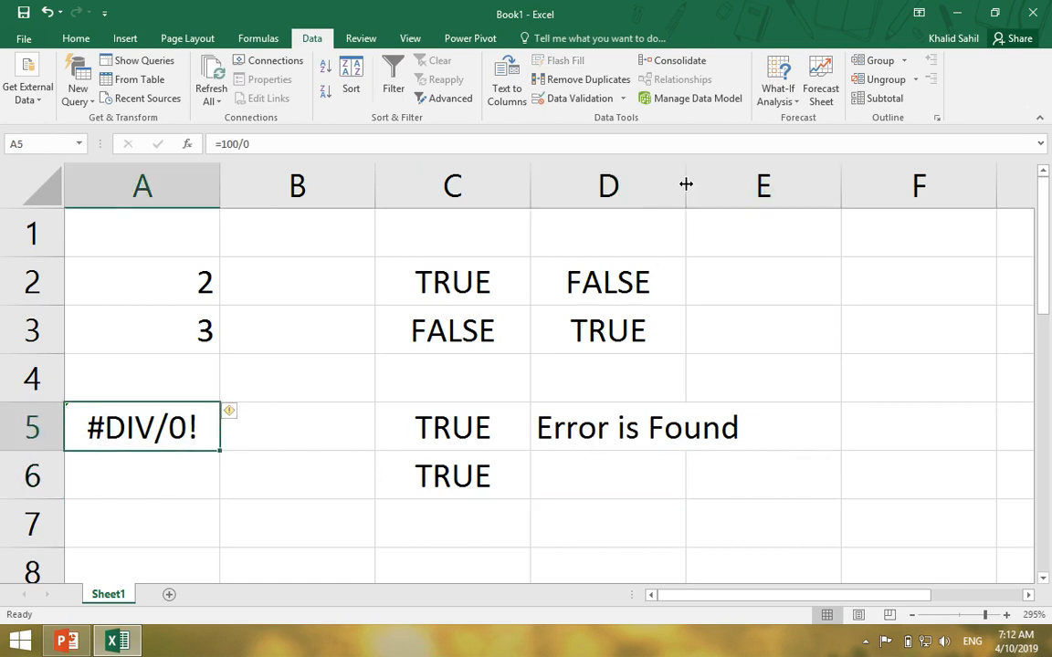
Widen column D so that the text in D5 fits inside its cell
{"action": "left_click_drag", "start_coordinate": [686, 183], "coordinate": [770, 200]}
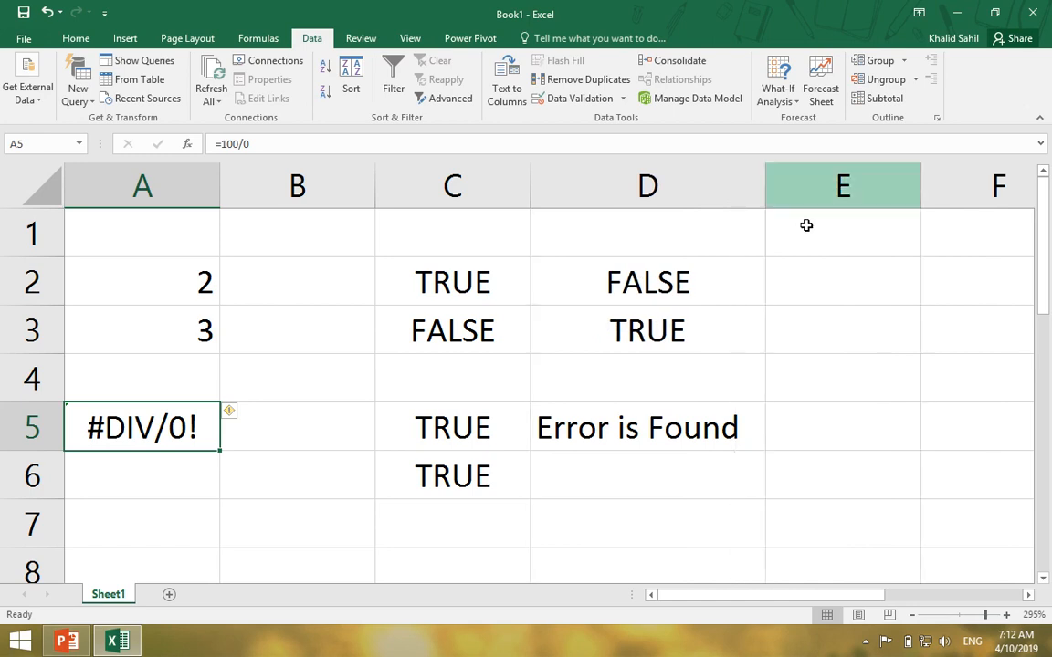
{"action": "left_click", "coordinate": [728, 566]}
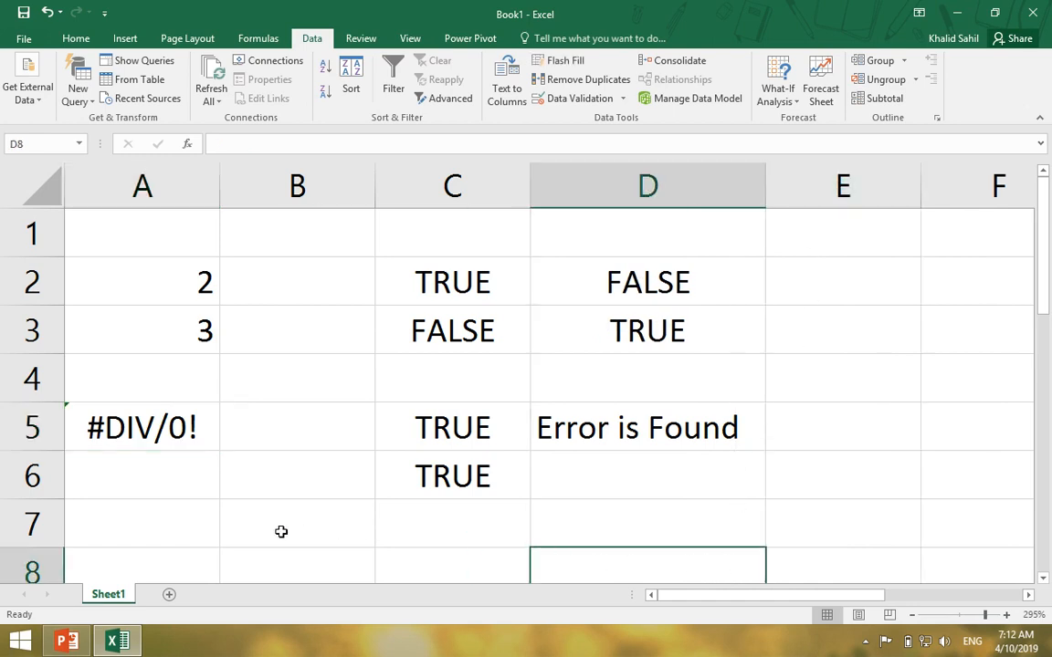
Check the function list on the PowerPoint slide, and return to the Excel workbook
{"action": "mouse_move", "coordinate": [101, 647]}
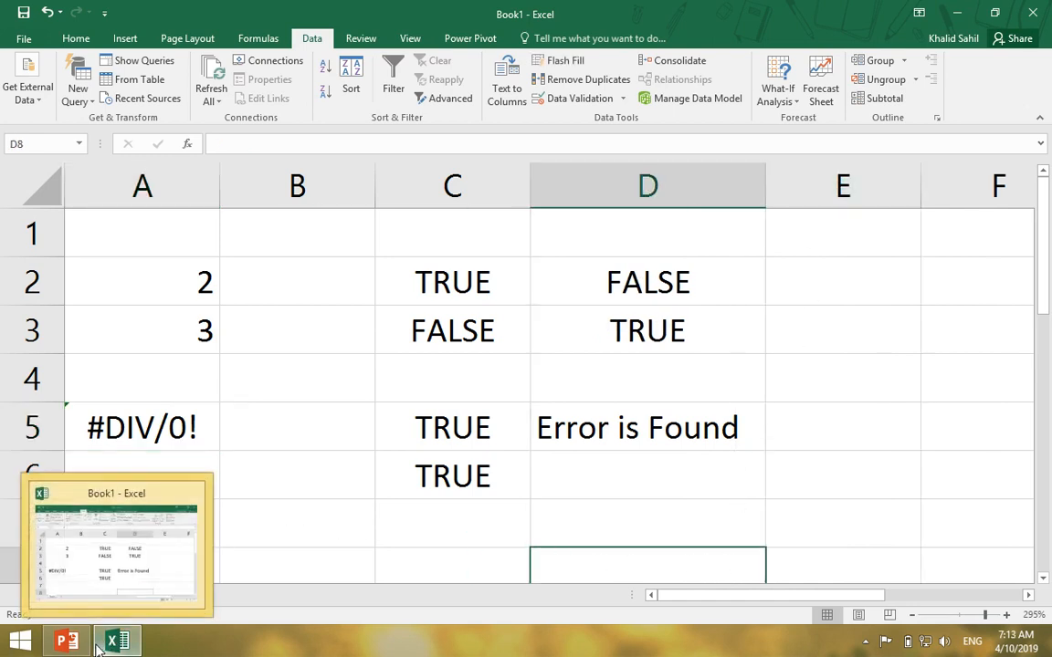
{"action": "left_click", "coordinate": [68, 642]}
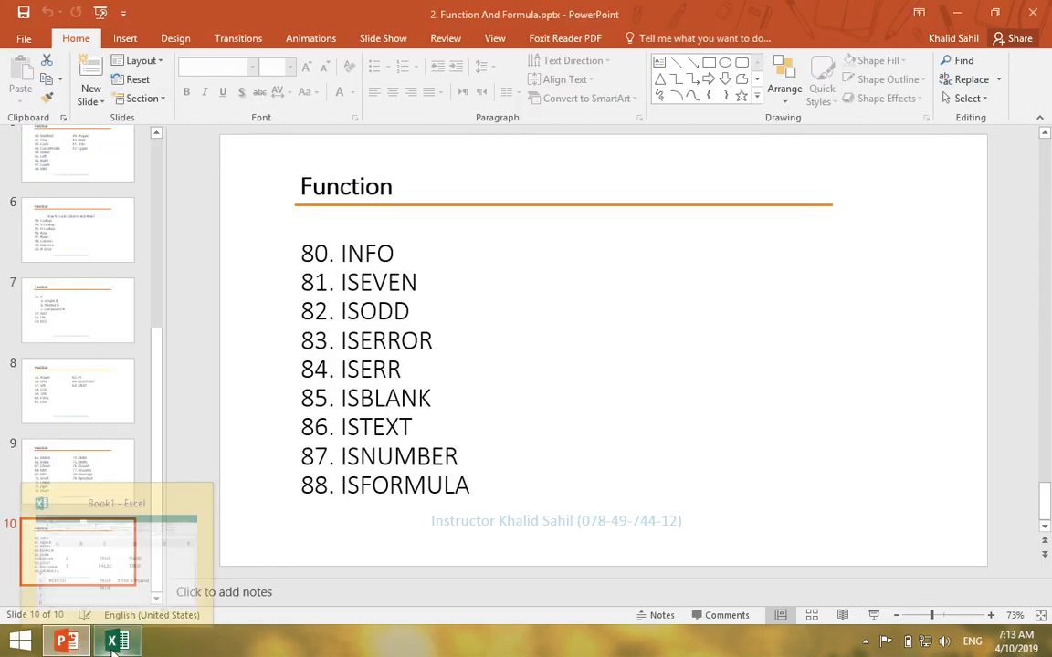
{"action": "left_click", "coordinate": [118, 575]}
Enter an ISBLANK formula in cell C13 that tests A13
{"action": "scroll", "coordinate": [396, 533], "scroll_direction": "down", "scroll_amount": 1}
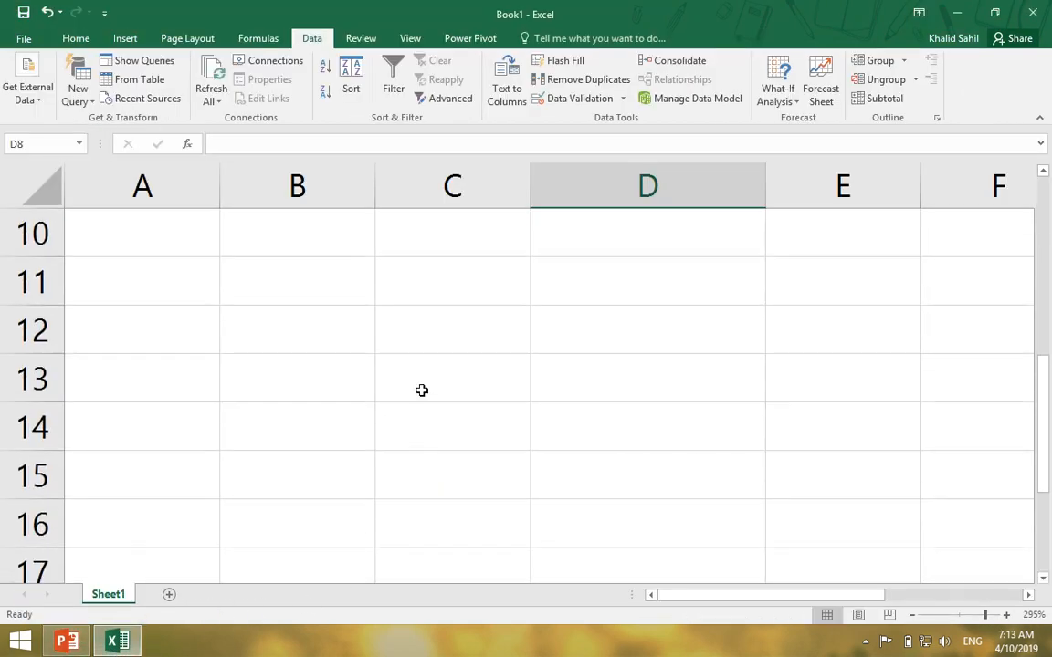
{"action": "left_click", "coordinate": [422, 391]}
{"action": "type", "text": "=isb"}
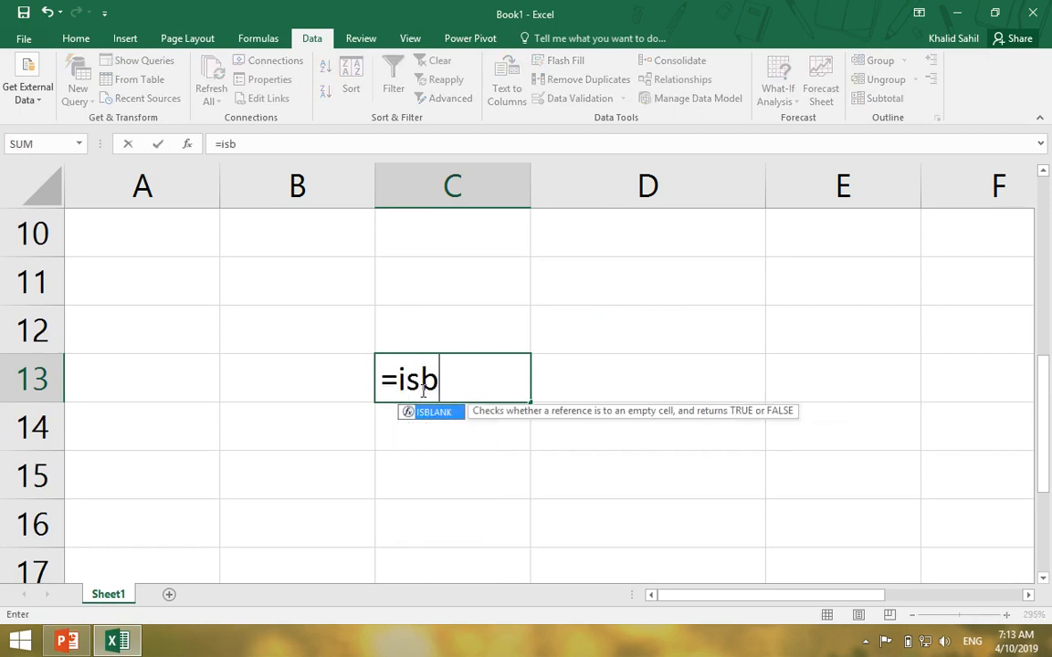
{"action": "key", "text": "Tab"}
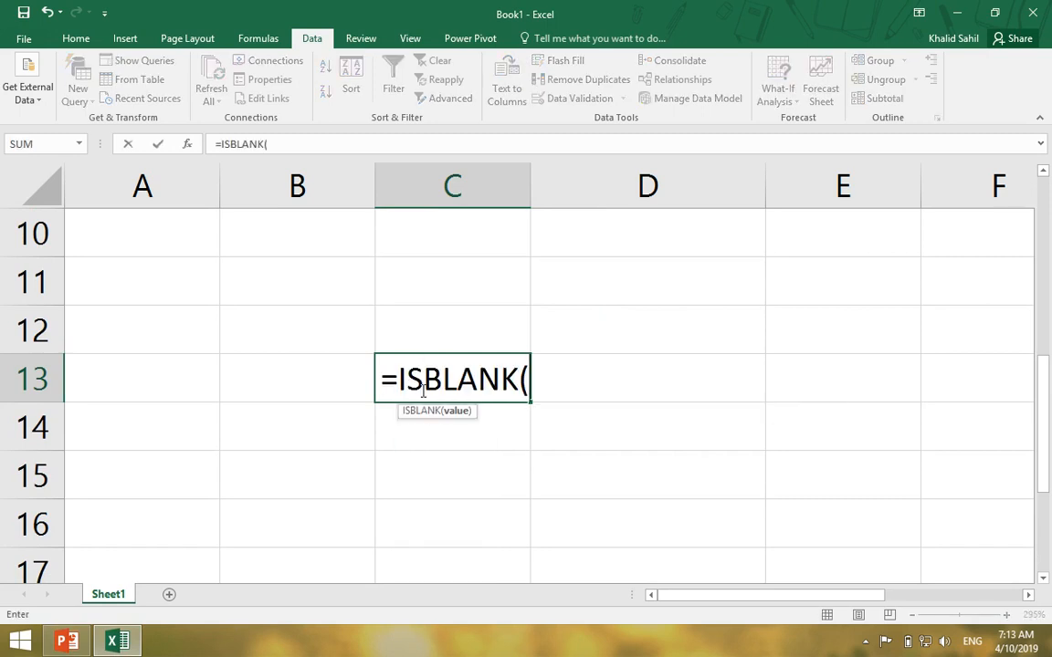
{"action": "left_click", "coordinate": [180, 366]}
{"action": "key", "text": "Return"}
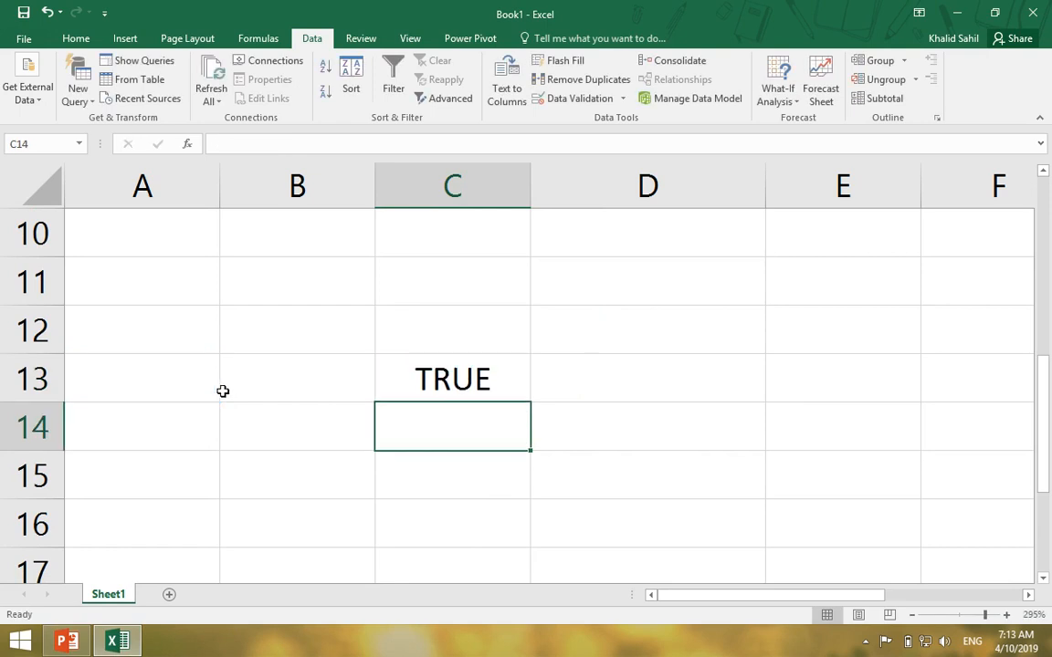
Enter 10 in cell A13 to try the ISBLANK formula on a filled cell
{"action": "left_click", "coordinate": [190, 378]}
{"action": "type", "text": "10"}
{"action": "key", "text": "Return"}
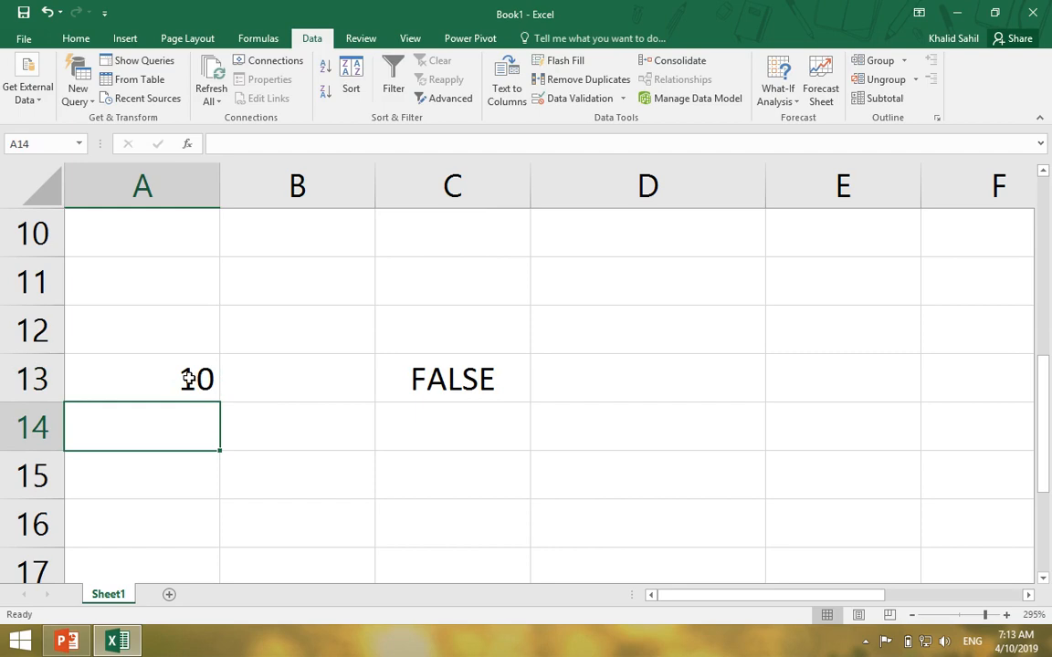
Clear the ISBLANK example from cells A13:C13
{"action": "left_click", "coordinate": [188, 382]}
{"action": "left_click_drag", "start_coordinate": [188, 379], "coordinate": [432, 398]}
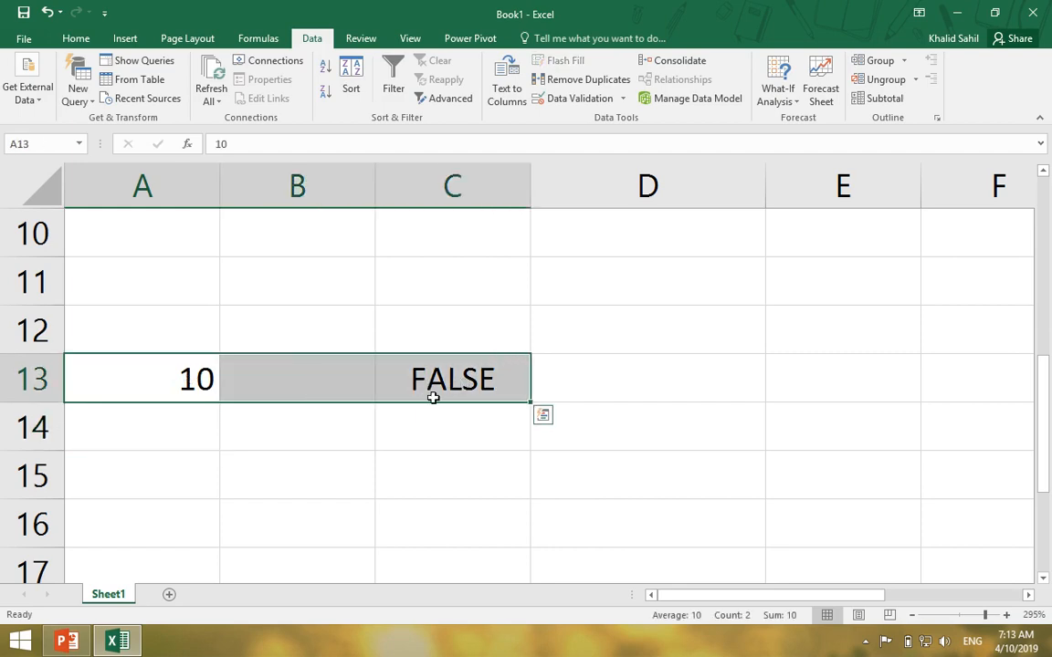
{"action": "key", "text": "Delete"}
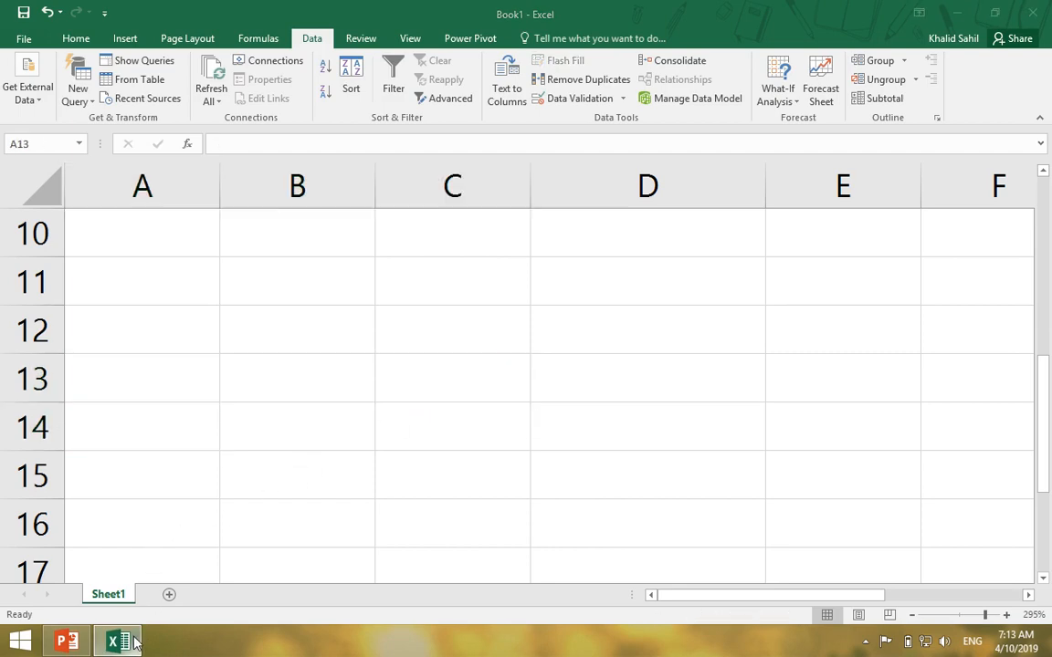
{"action": "left_click", "coordinate": [137, 642]}
{"action": "left_click", "coordinate": [134, 642]}
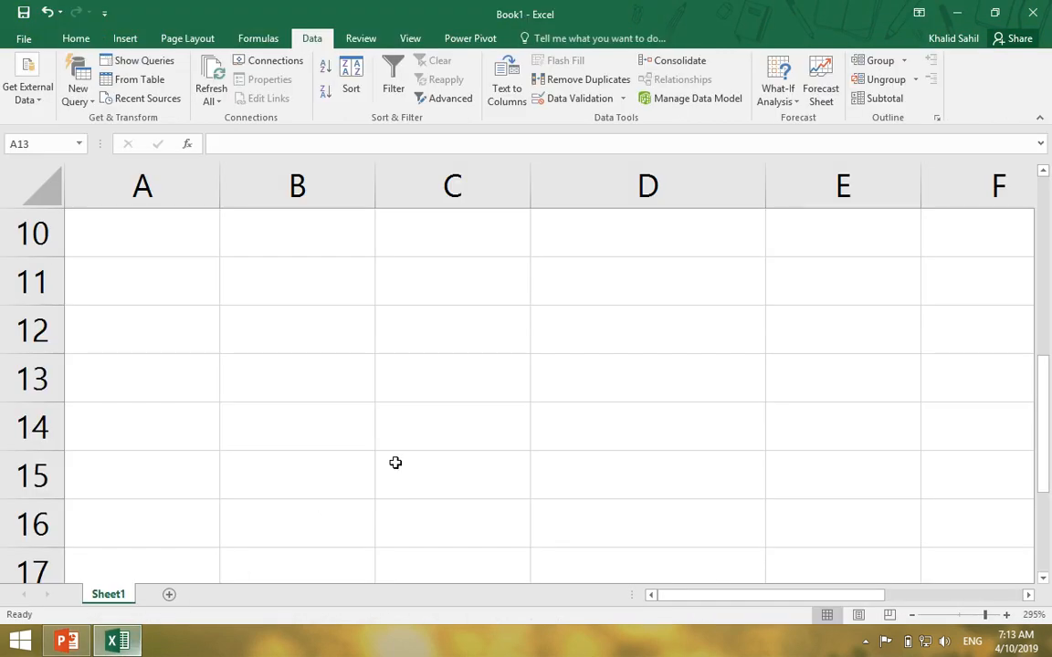
Enter the number 100 in cell A12 and a sample first name in A13
{"action": "left_click", "coordinate": [168, 338]}
{"action": "type", "text": "100"}
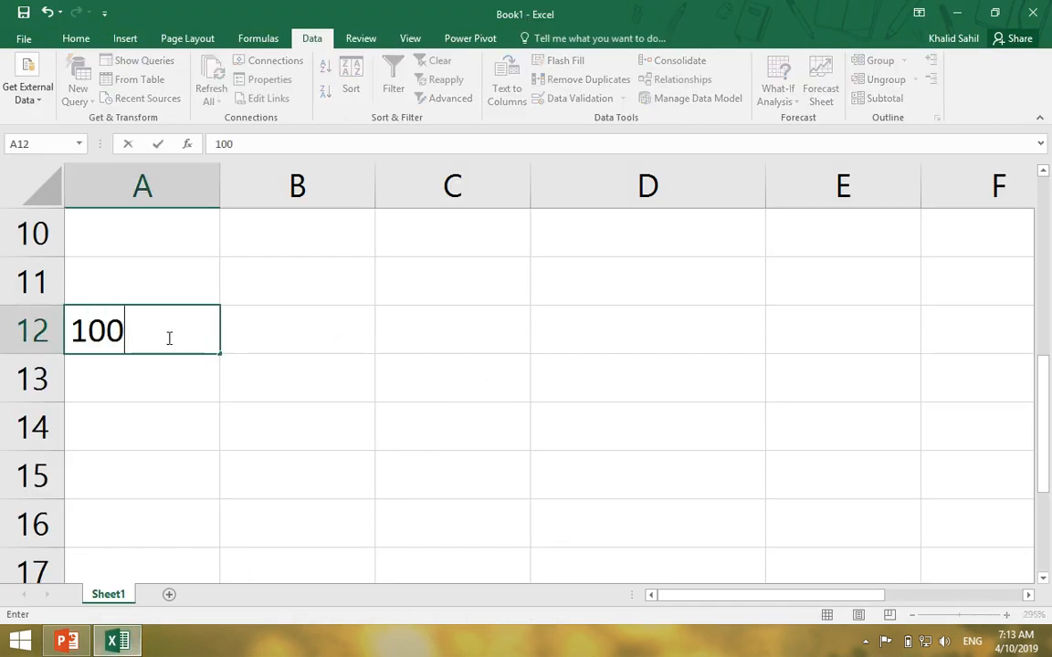
{"action": "key", "text": "Return"}
{"action": "type", "text": "ali"}
Enter an ISTEXT formula in B12 that tests A12, and fill it down to B13
{"action": "left_click", "coordinate": [168, 338]}
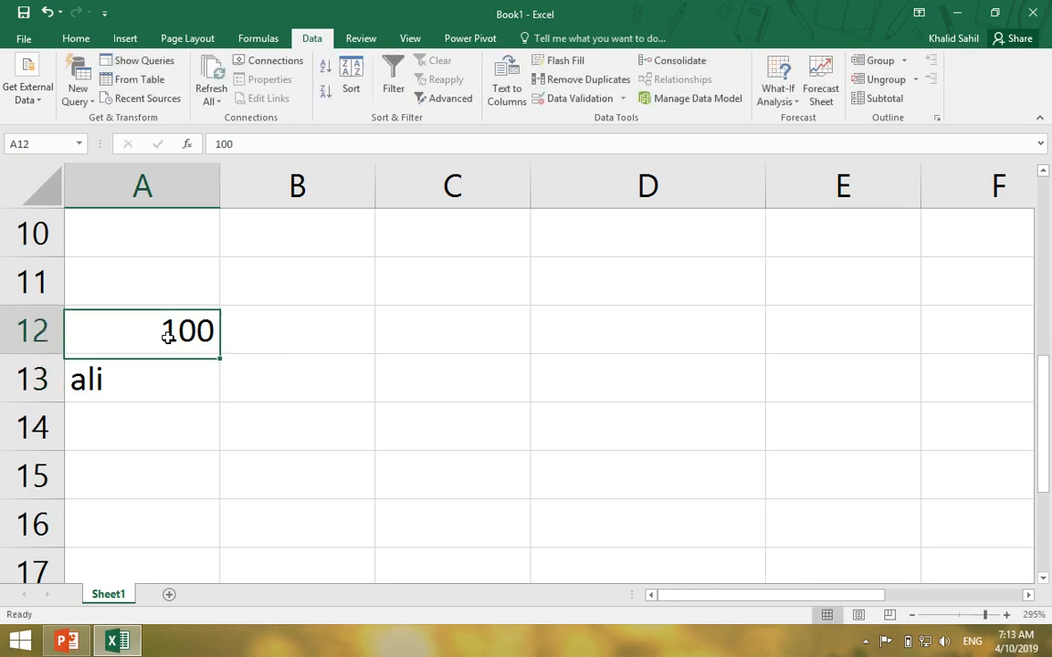
{"action": "key", "text": "Right"}
{"action": "type", "text": "=is"}
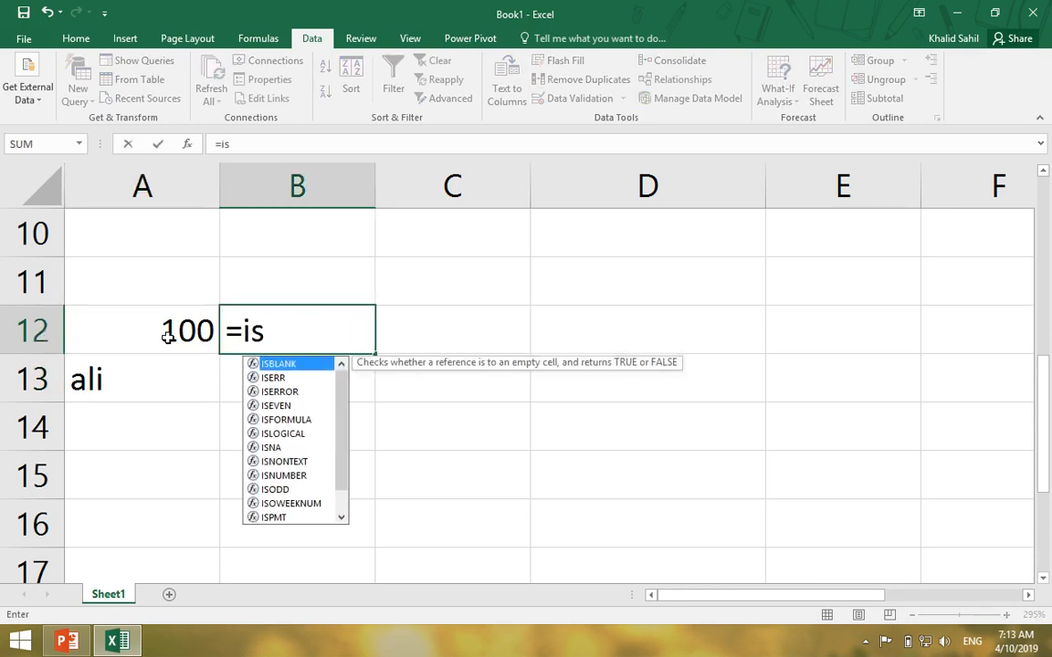
{"action": "type", "text": "t"}
{"action": "key", "text": "Tab"}
{"action": "left_click", "coordinate": [168, 338]}
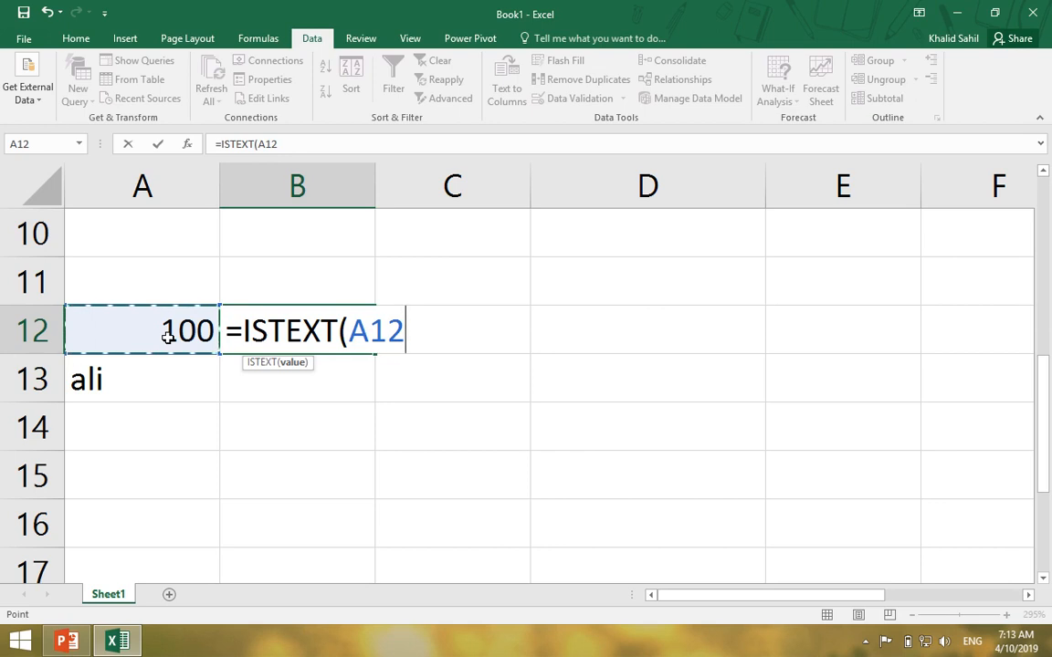
{"action": "key", "text": "Return"}
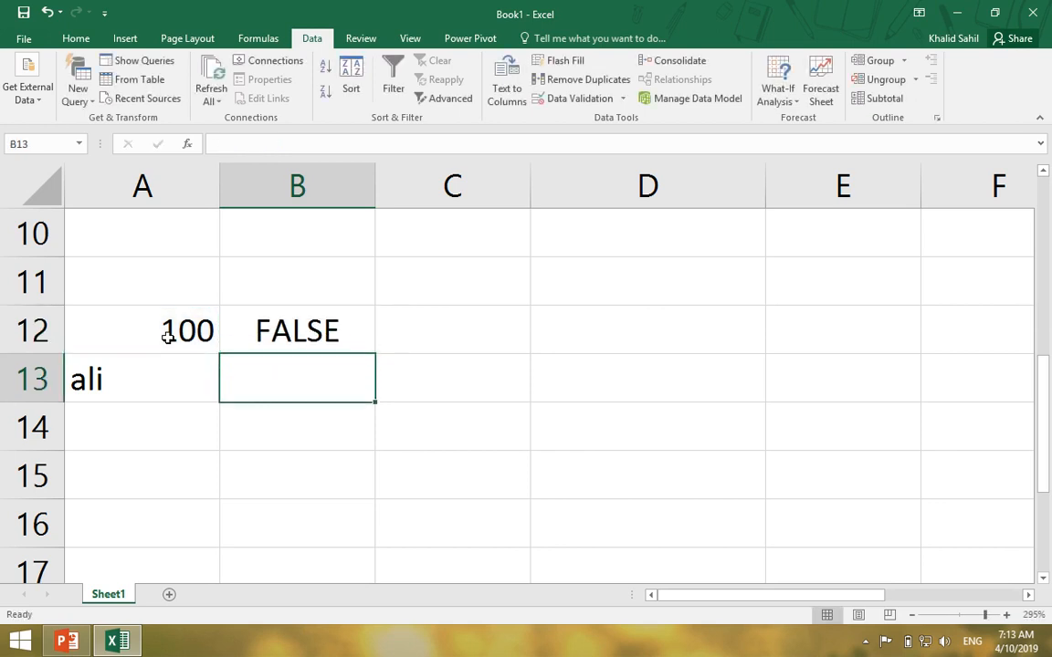
{"action": "left_click", "coordinate": [301, 330]}
{"action": "left_click_drag", "start_coordinate": [374, 354], "coordinate": [375, 399]}
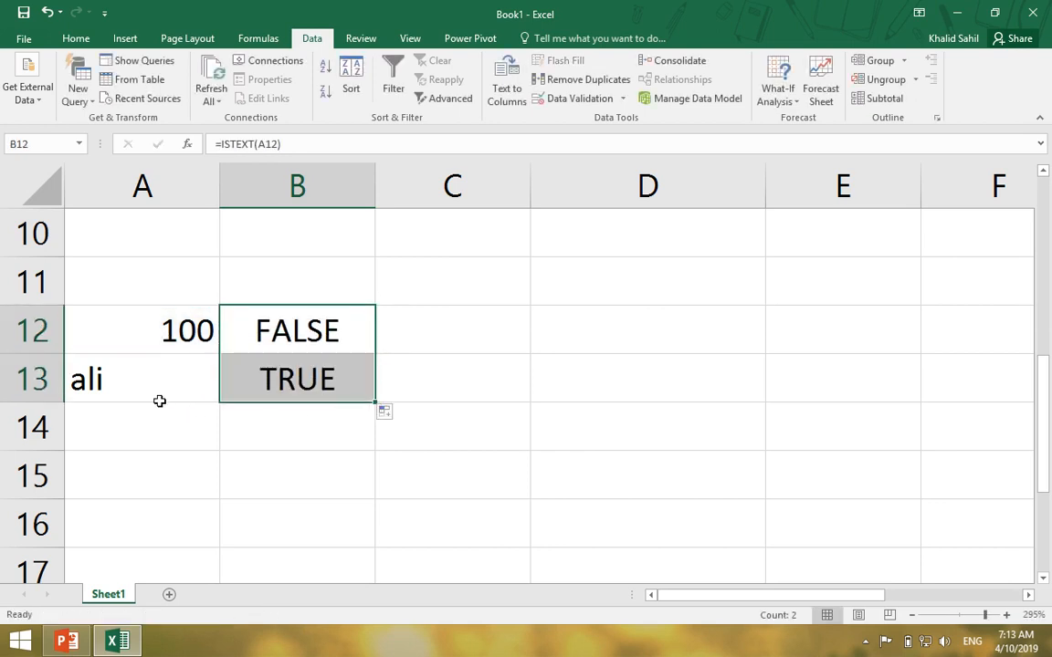
{"action": "left_click", "coordinate": [128, 358]}
{"action": "left_click", "coordinate": [292, 424]}
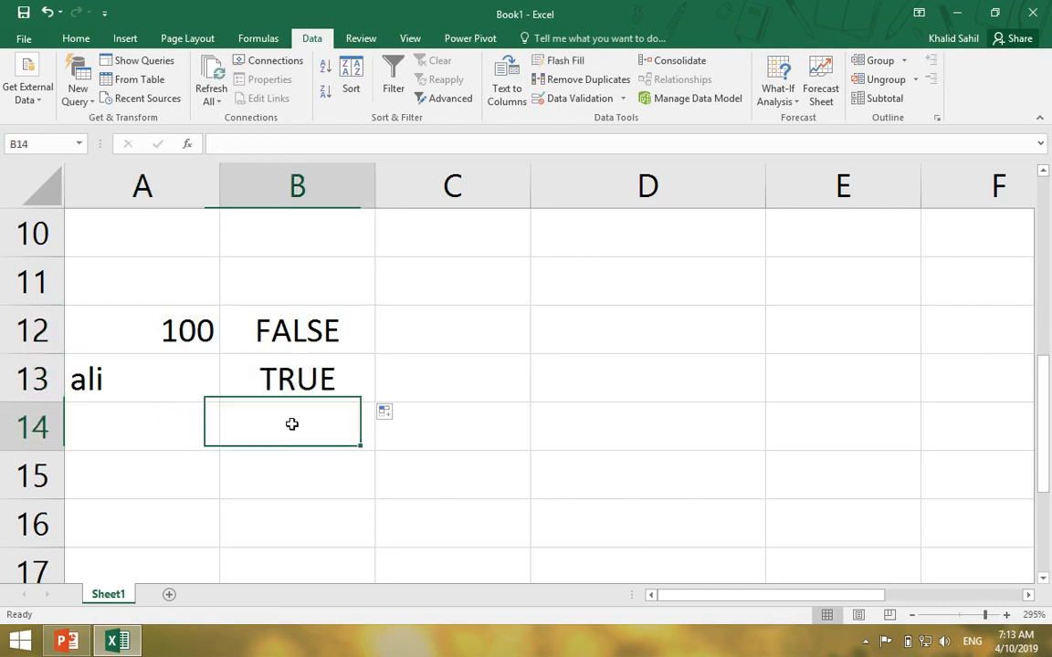
{"action": "left_click_drag", "start_coordinate": [291, 424], "coordinate": [282, 329]}
{"action": "left_click", "coordinate": [285, 315]}
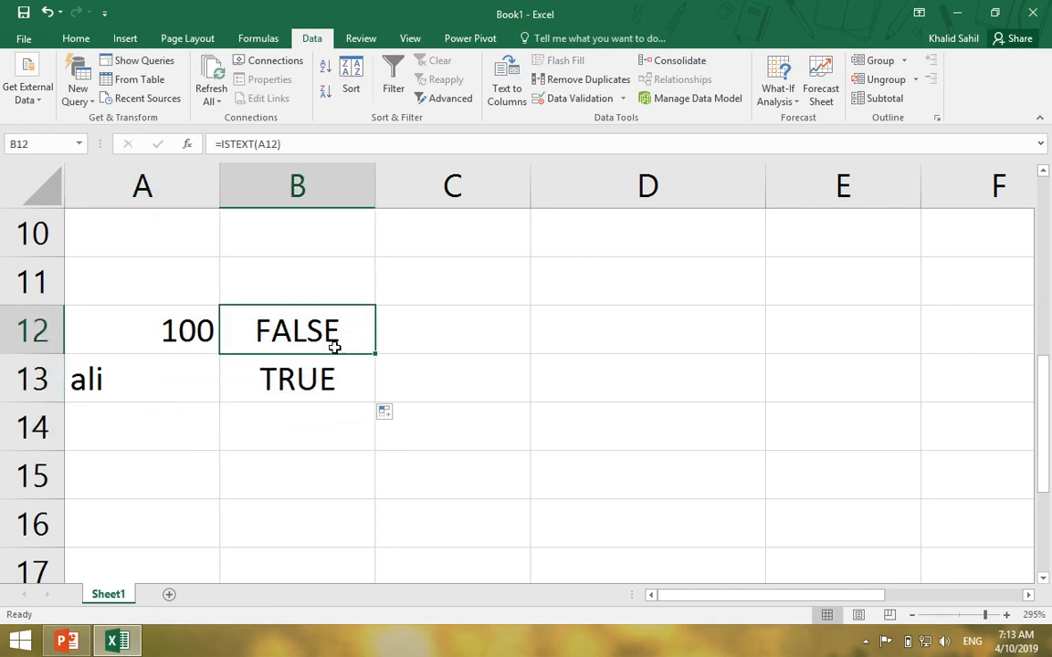
{"action": "left_click", "coordinate": [564, 100]}
{"action": "left_click", "coordinate": [545, 100]}
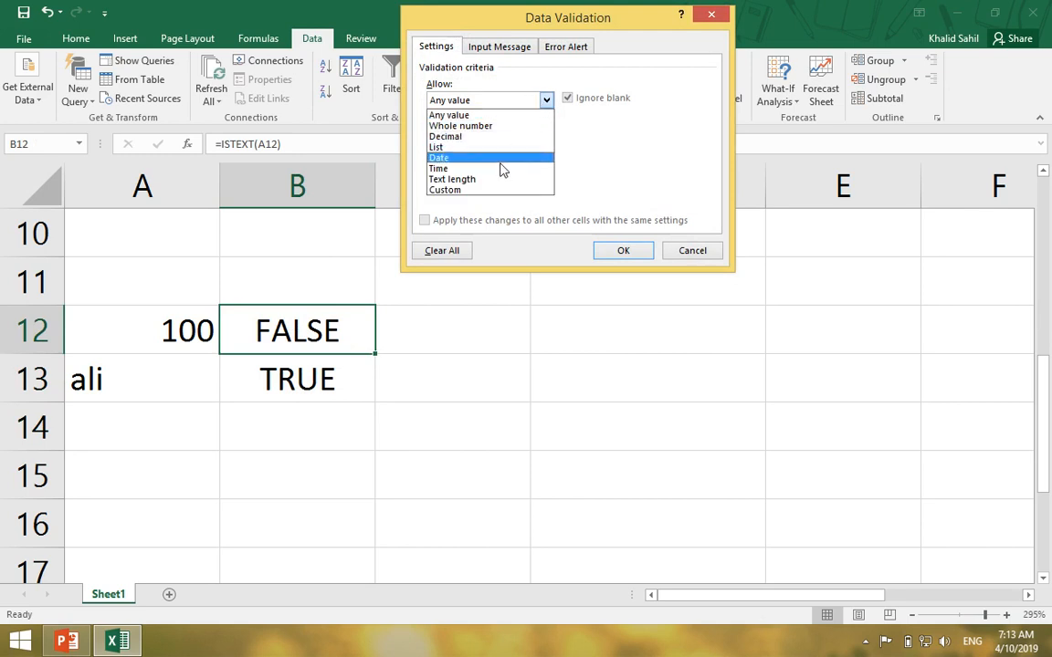
{"action": "left_click", "coordinate": [486, 191]}
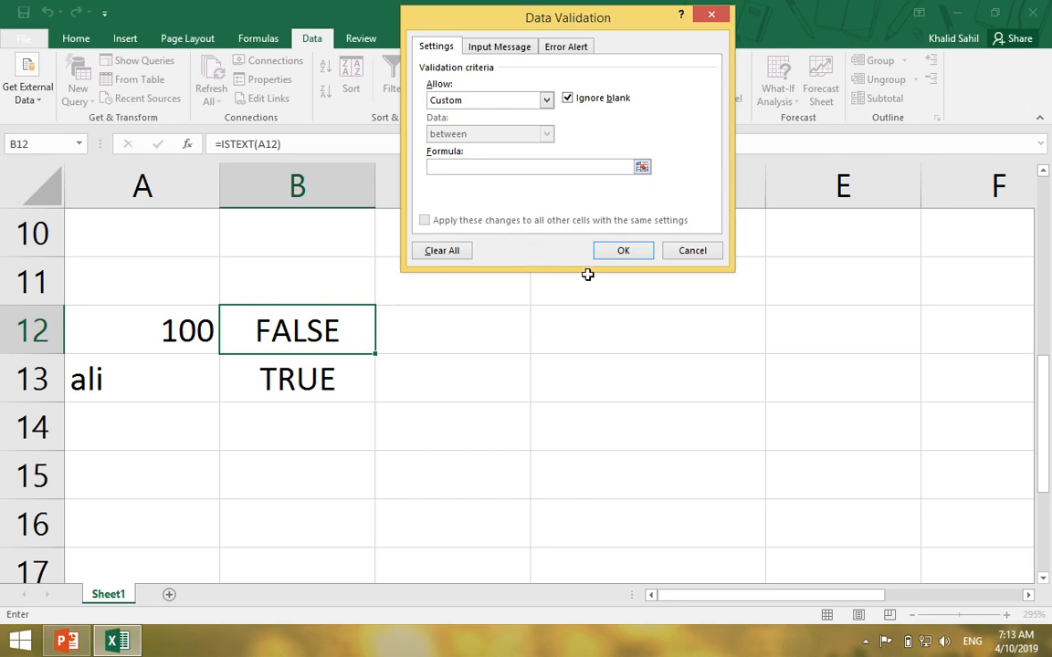
{"action": "left_click", "coordinate": [680, 253]}
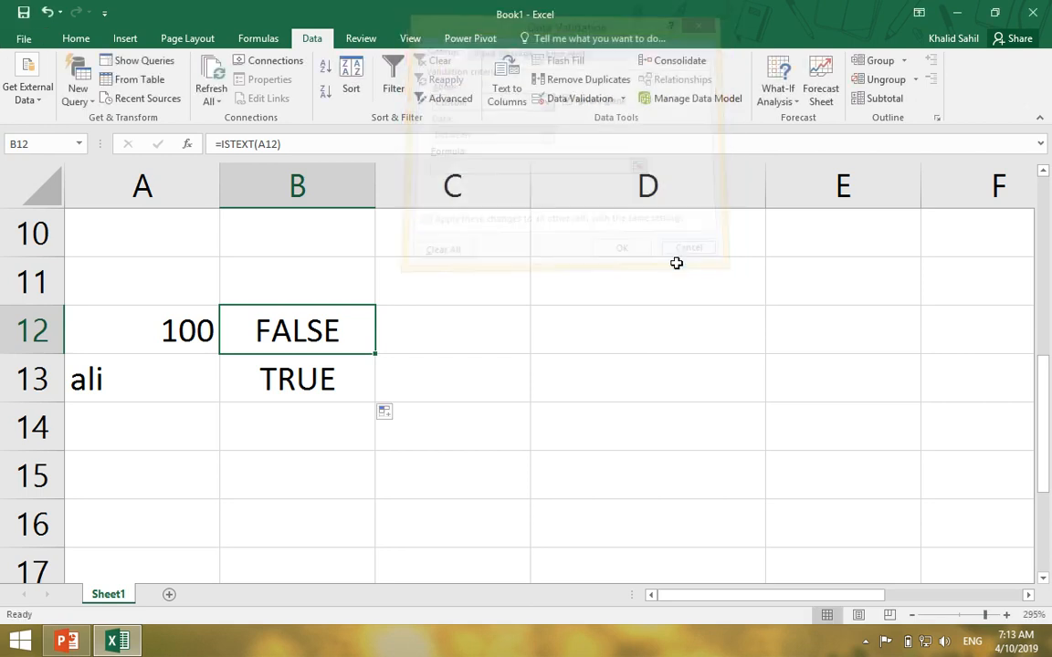
Enter the table headings Name in cell B17 and Salary in C17
{"action": "left_click", "coordinate": [521, 326]}
{"action": "scroll", "coordinate": [392, 321], "scroll_direction": "down", "scroll_amount": 2}
{"action": "left_click", "coordinate": [368, 295]}
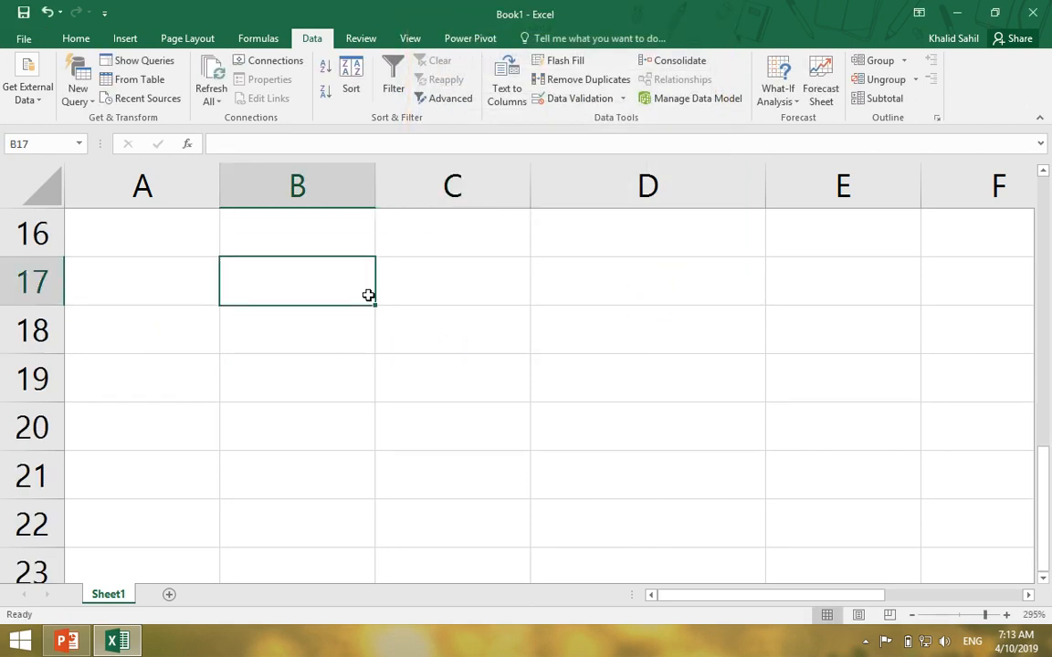
{"action": "type", "text": "Name"}
{"action": "key", "text": "Tab"}
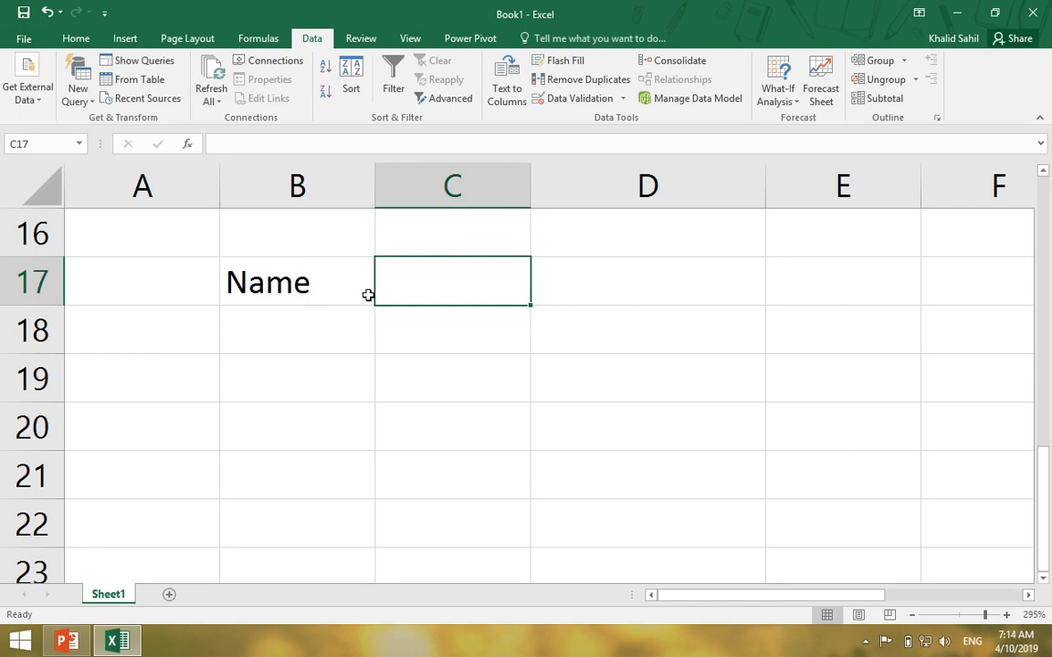
{"action": "type", "text": "Salary"}
{"action": "key", "text": "Return"}
Apply All Borders to the range B17:C22
{"action": "key", "text": "Up"}
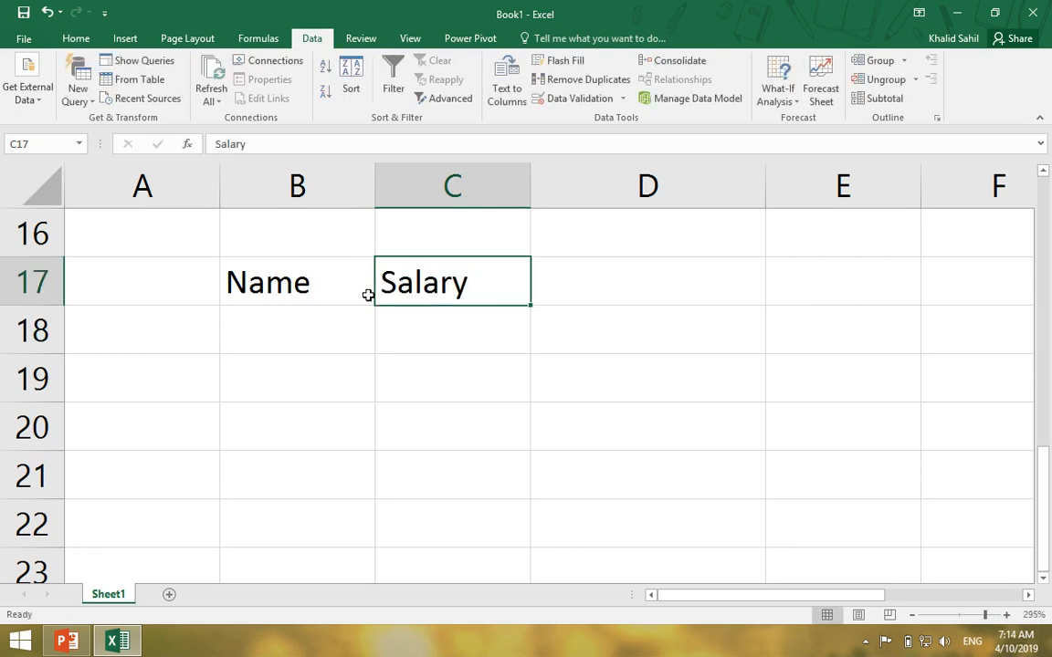
{"action": "key", "text": "shift+Left"}
{"action": "key", "text": "shift+Down"}
{"action": "key", "text": "shift+Down"}
{"action": "key", "text": "shift+Down"}
{"action": "key", "text": "shift+Down"}
{"action": "key", "text": "shift+Down"}
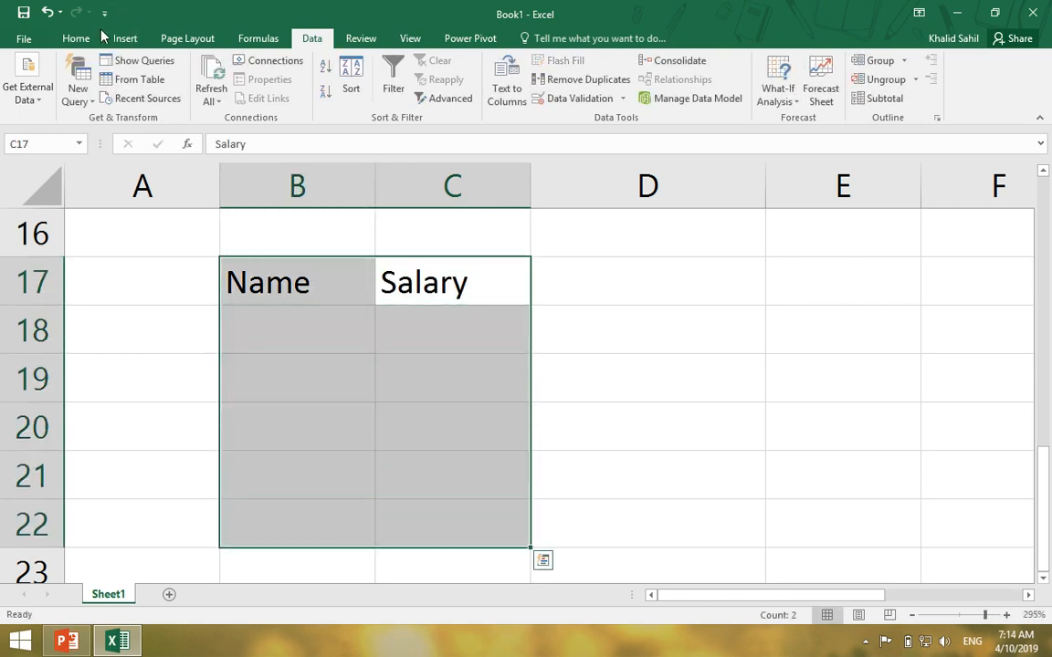
{"action": "left_click", "coordinate": [76, 39]}
{"action": "left_click", "coordinate": [167, 92]}
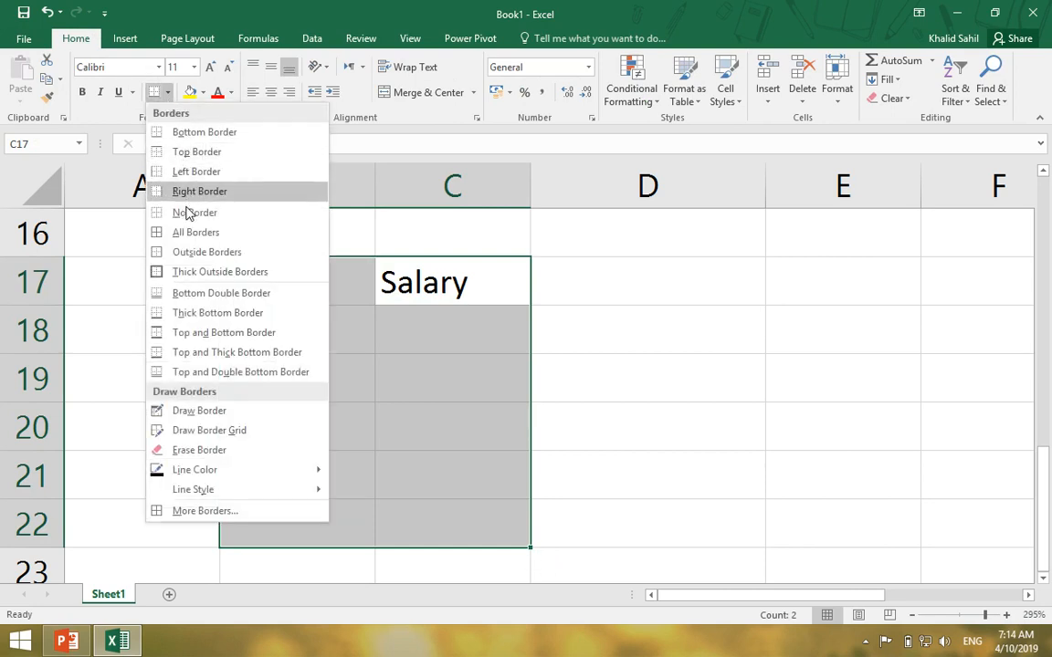
{"action": "left_click", "coordinate": [202, 233]}
Enter mismatched sample data in row 18: 1200 under Name and a person's name under Salary
{"action": "left_click", "coordinate": [296, 325]}
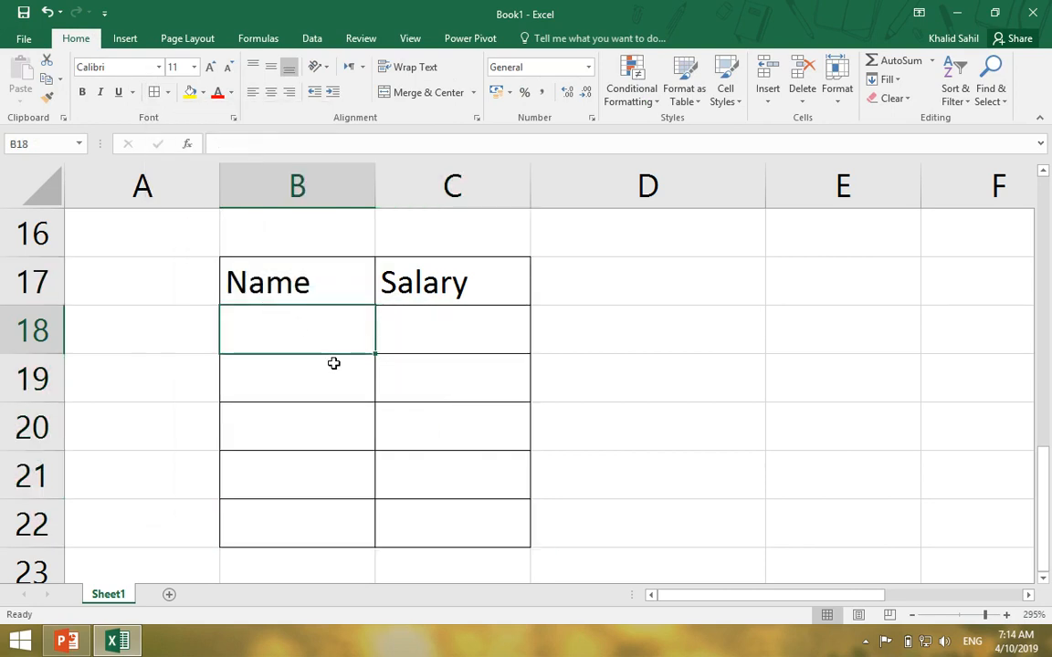
{"action": "type", "text": "1200"}
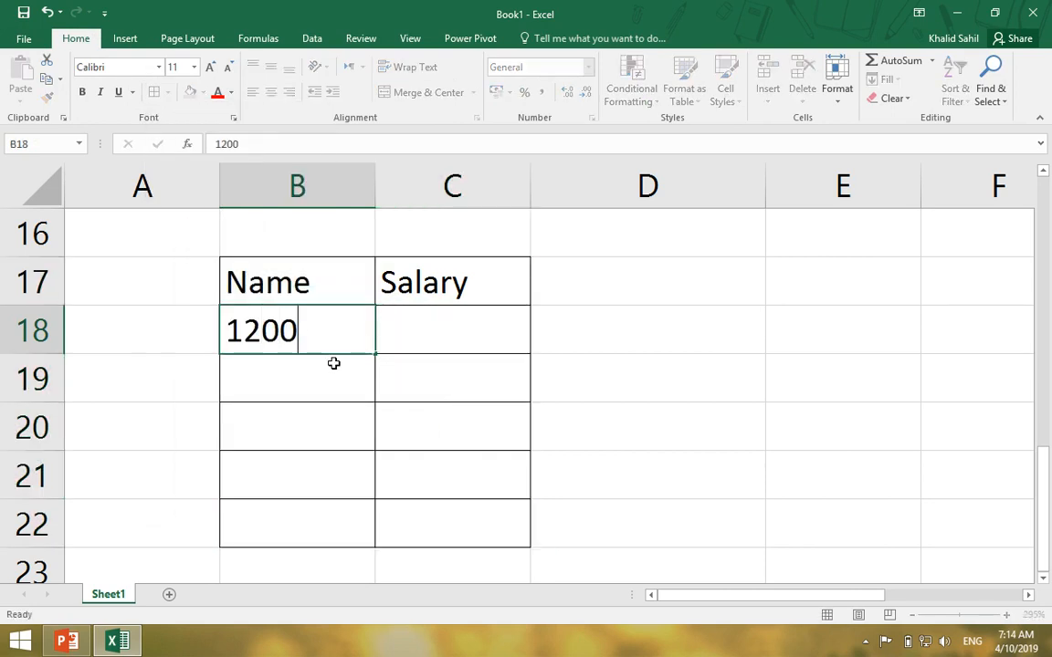
{"action": "key", "text": "Tab"}
{"action": "type", "text": "KHan"}
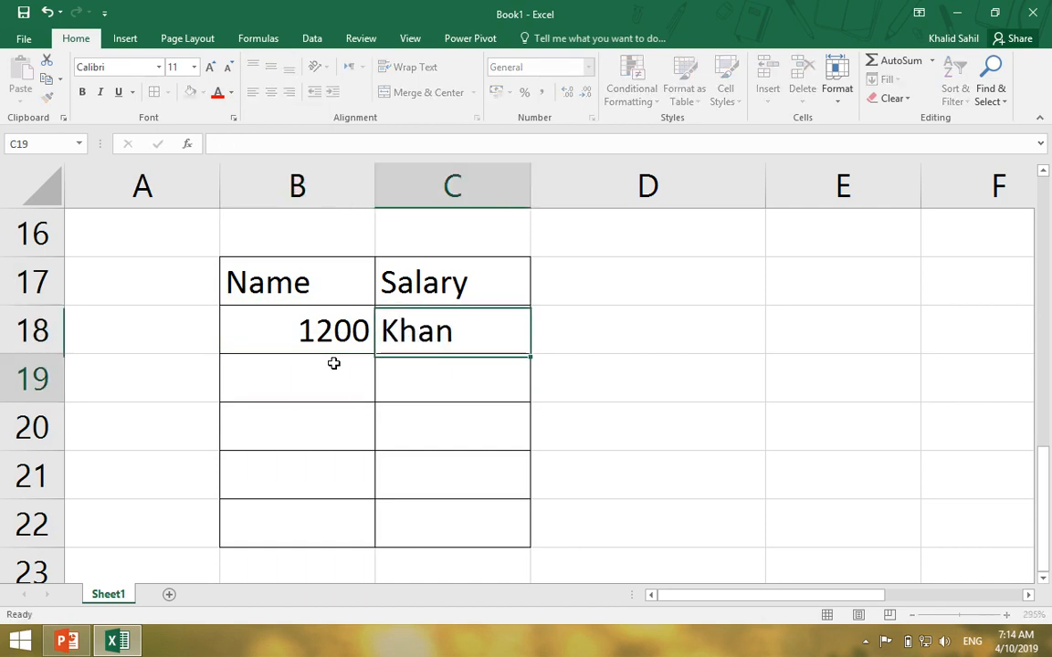
{"action": "key", "text": "Return"}
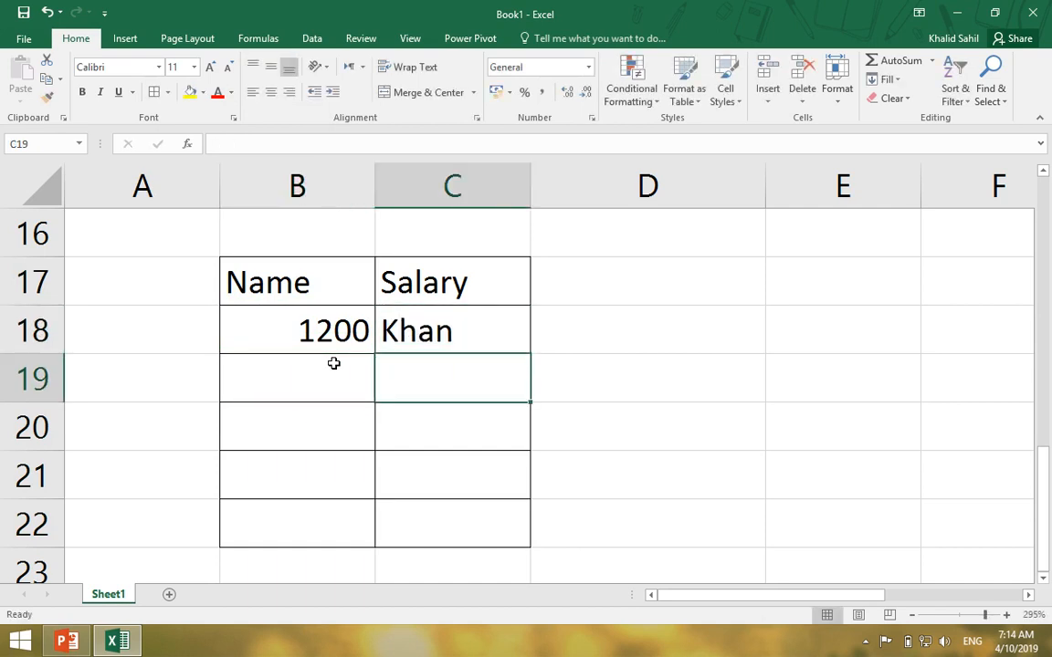
Clear the sample entries from the table body B18:C22
{"action": "left_click_drag", "start_coordinate": [326, 345], "coordinate": [523, 505]}
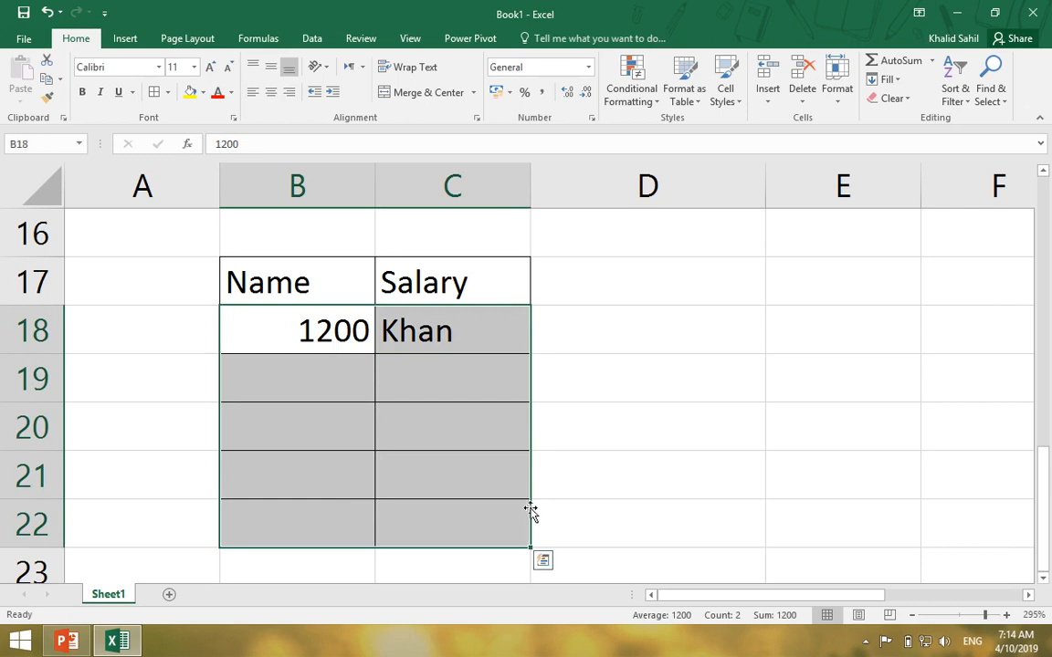
{"action": "key", "text": "Delete"}
{"action": "left_click", "coordinate": [640, 422]}
Restrict the Name cells B18:B22 with a Custom data validation rule using the formula =istext(B18:B22)
{"action": "left_click_drag", "start_coordinate": [264, 352], "coordinate": [265, 518]}
{"action": "left_click_drag", "start_coordinate": [481, 338], "coordinate": [472, 511]}
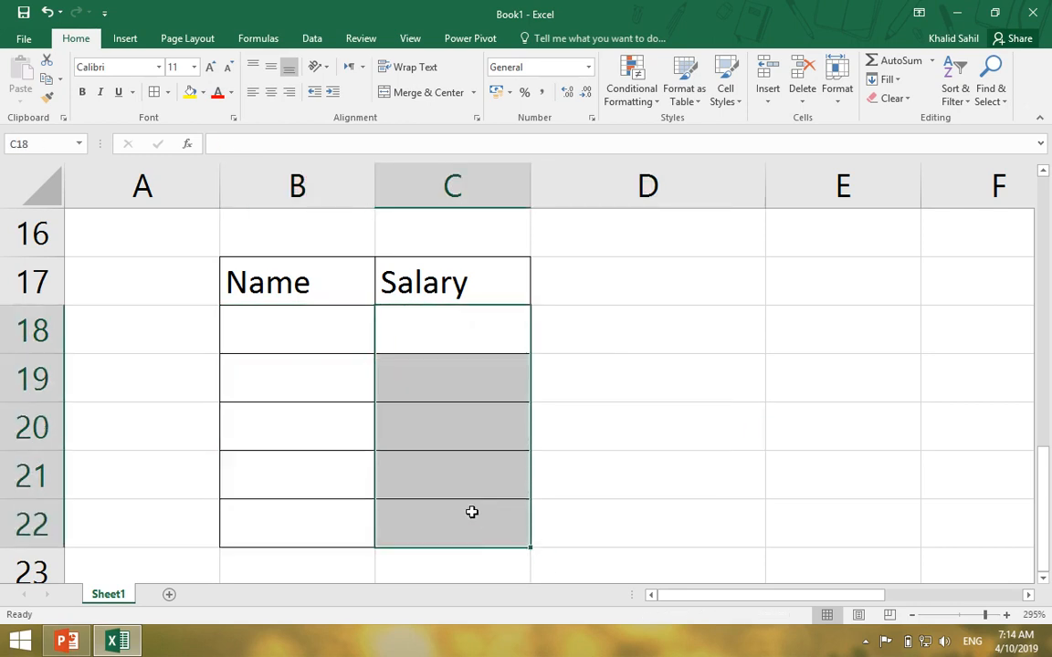
{"action": "left_click_drag", "start_coordinate": [288, 347], "coordinate": [312, 513]}
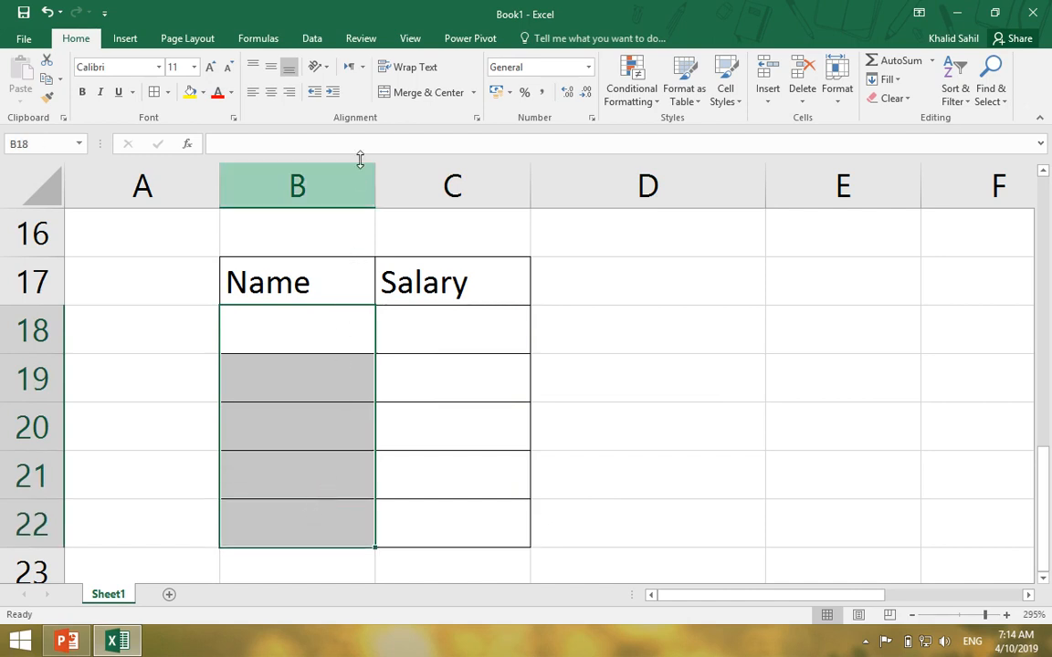
{"action": "left_click", "coordinate": [309, 41]}
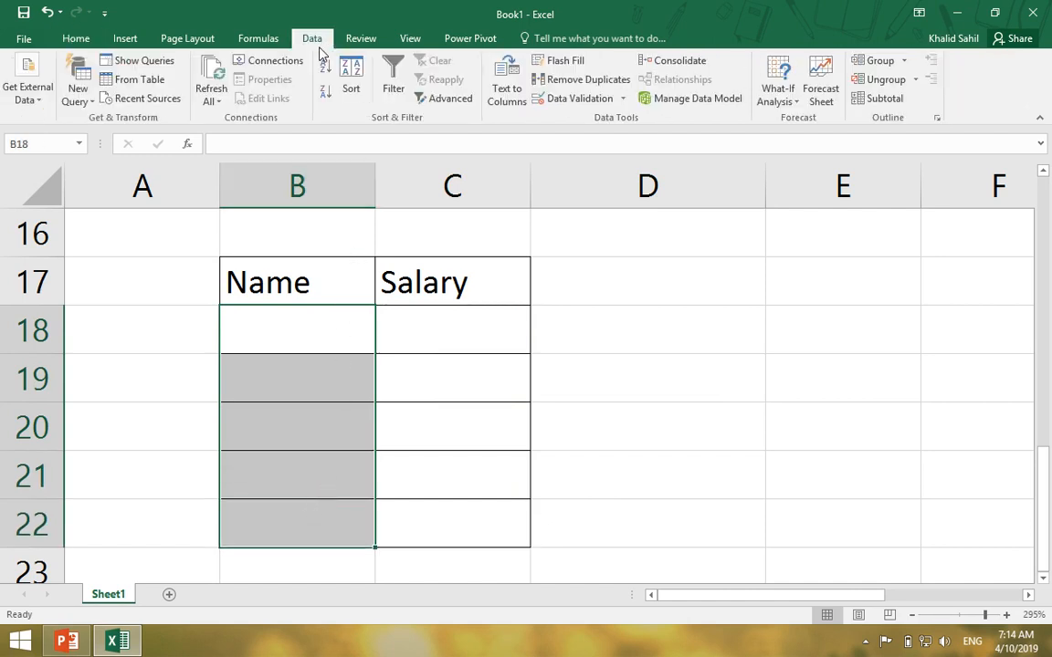
{"action": "left_click", "coordinate": [577, 97]}
{"action": "left_click", "coordinate": [489, 96]}
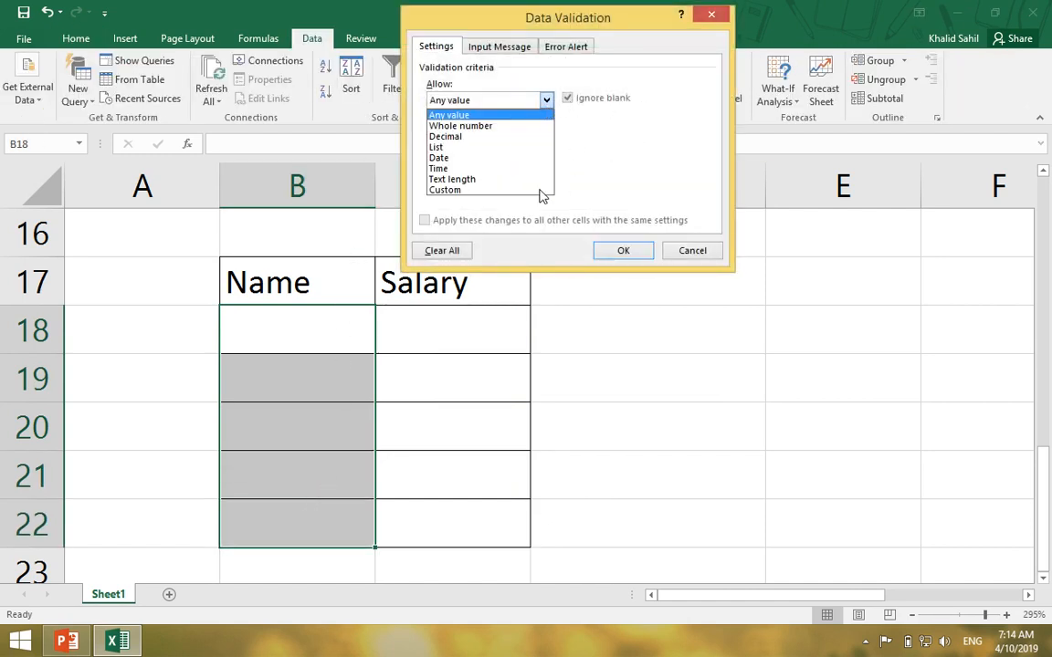
{"action": "left_click", "coordinate": [508, 192]}
{"action": "left_click", "coordinate": [497, 172]}
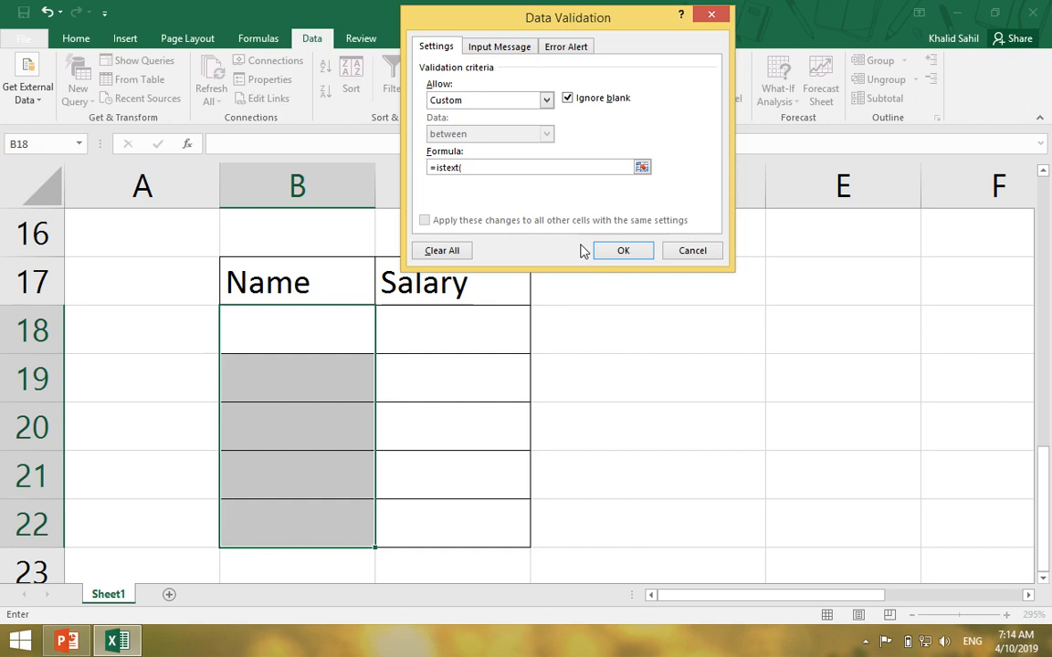
{"action": "type", "text": "=istext("}
{"action": "left_click_drag", "start_coordinate": [301, 321], "coordinate": [329, 522]}
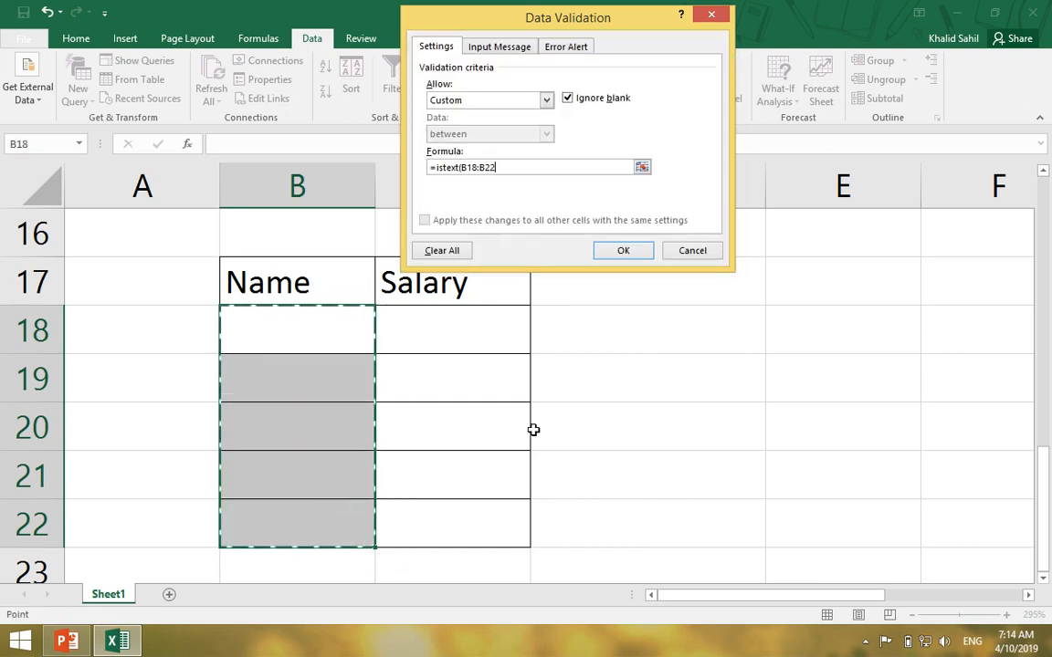
{"action": "type", "text": ")"}
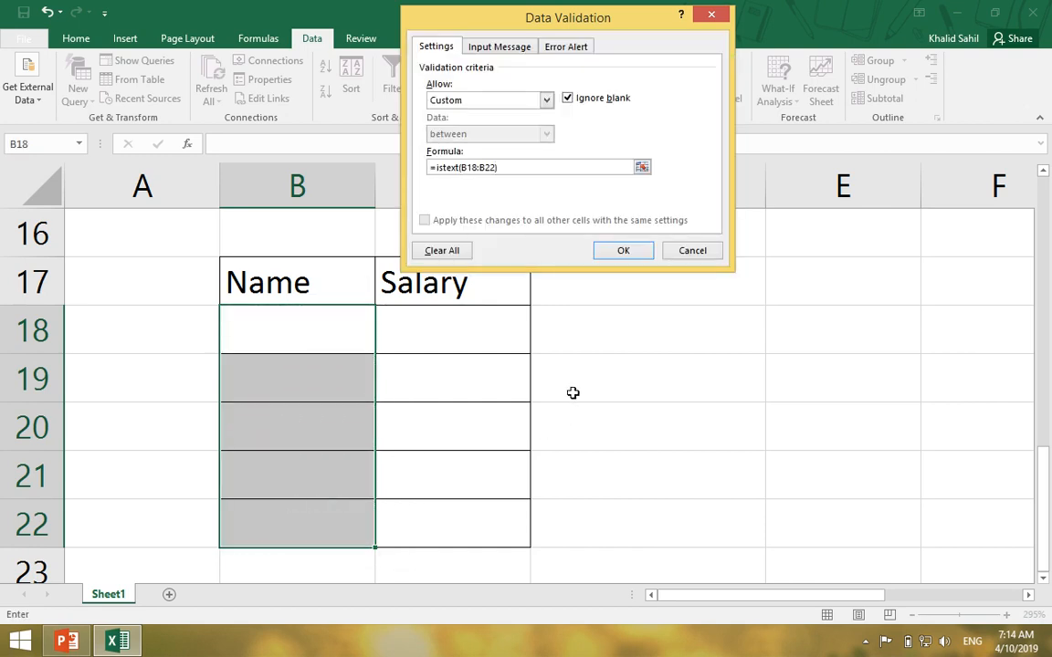
{"action": "left_click", "coordinate": [617, 252]}
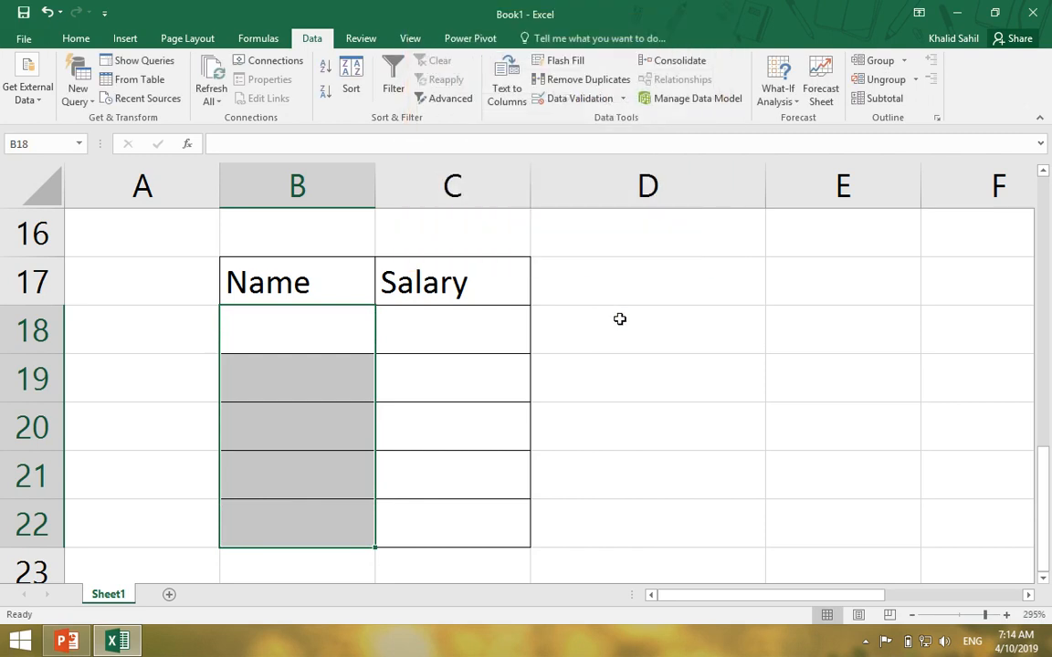
Enter a person's name in each of the Name cells B18 and B19
{"action": "left_click", "coordinate": [335, 329]}
{"action": "type", "text": "K"}
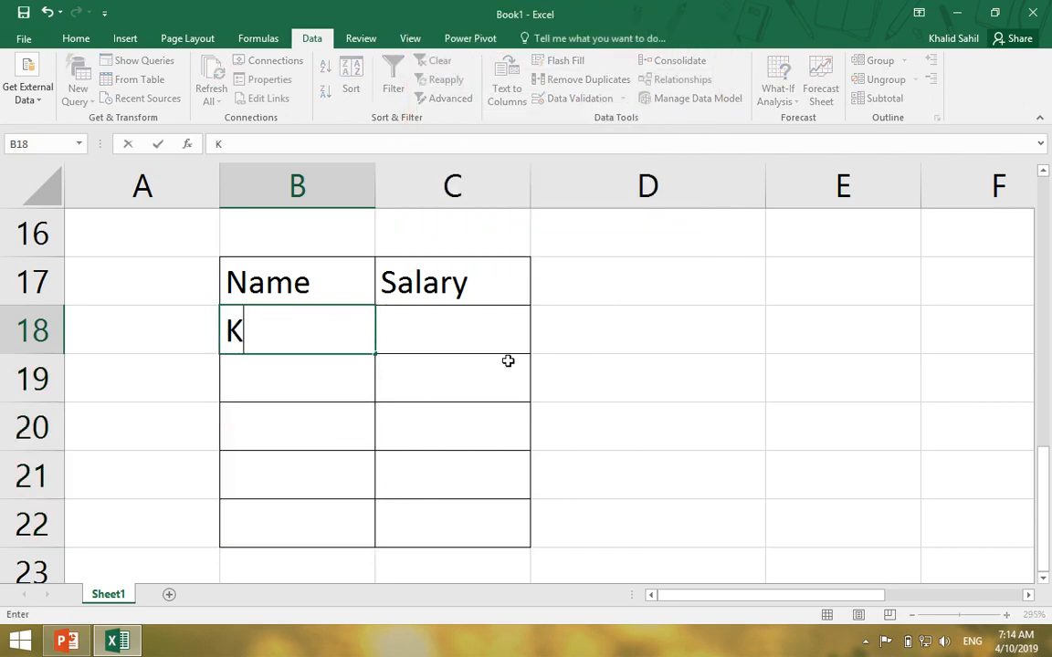
{"action": "type", "text": "han"}
{"action": "key", "text": "Return"}
{"action": "type", "text": "Sajjad"}
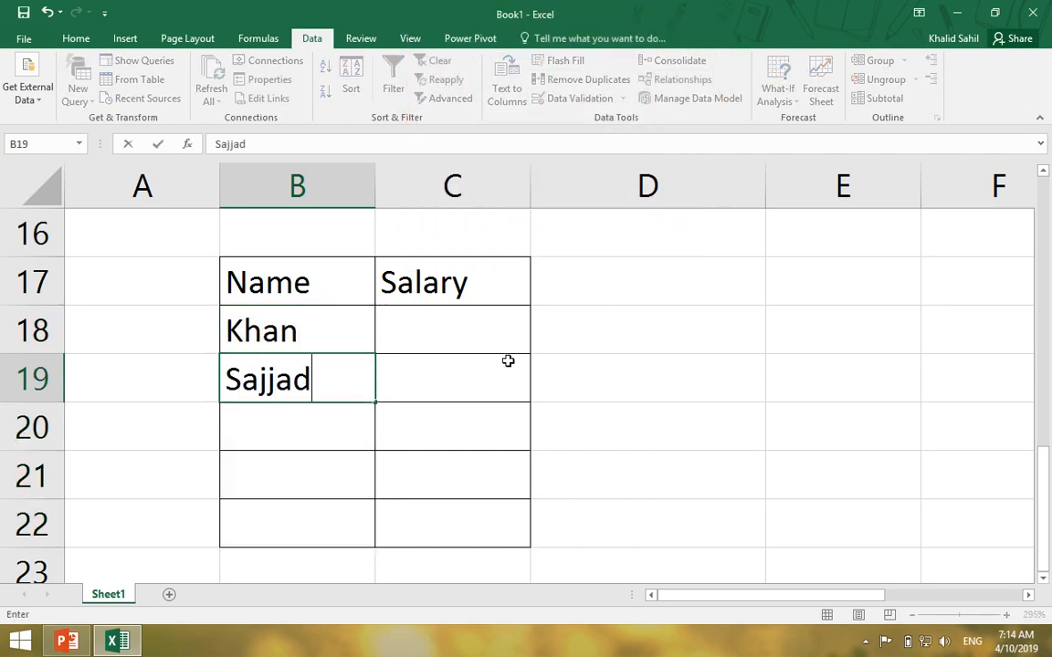
{"action": "key", "text": "Return"}
Try to enter the number 1200 in Name cell B20 to test the text-only validation
{"action": "type", "text": "1200"}
{"action": "key", "text": "Return"}
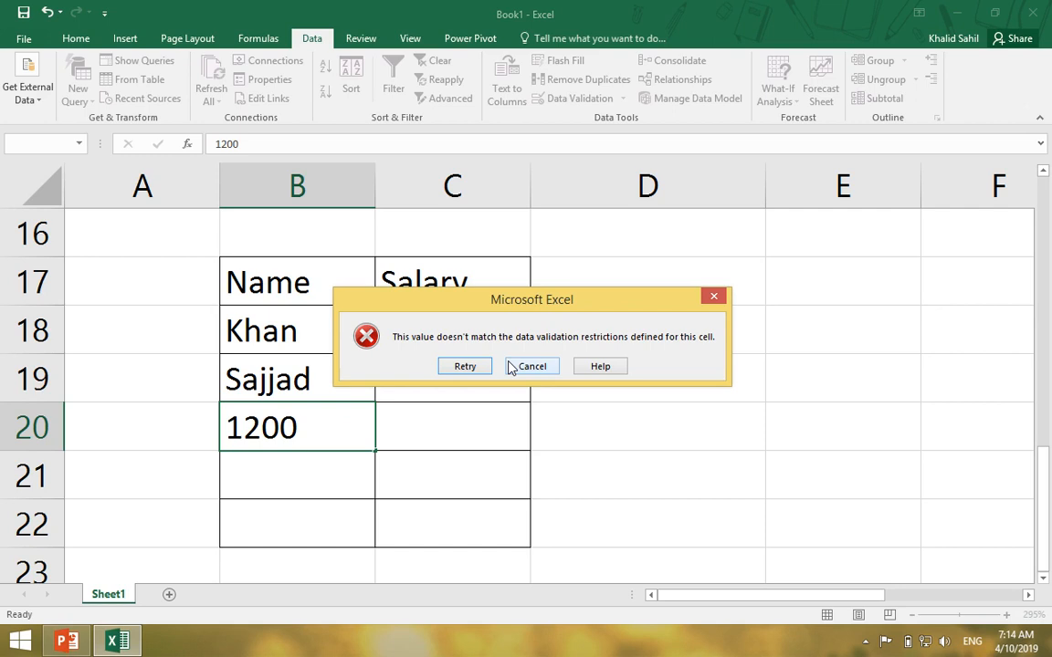
{"action": "left_click", "coordinate": [532, 366]}
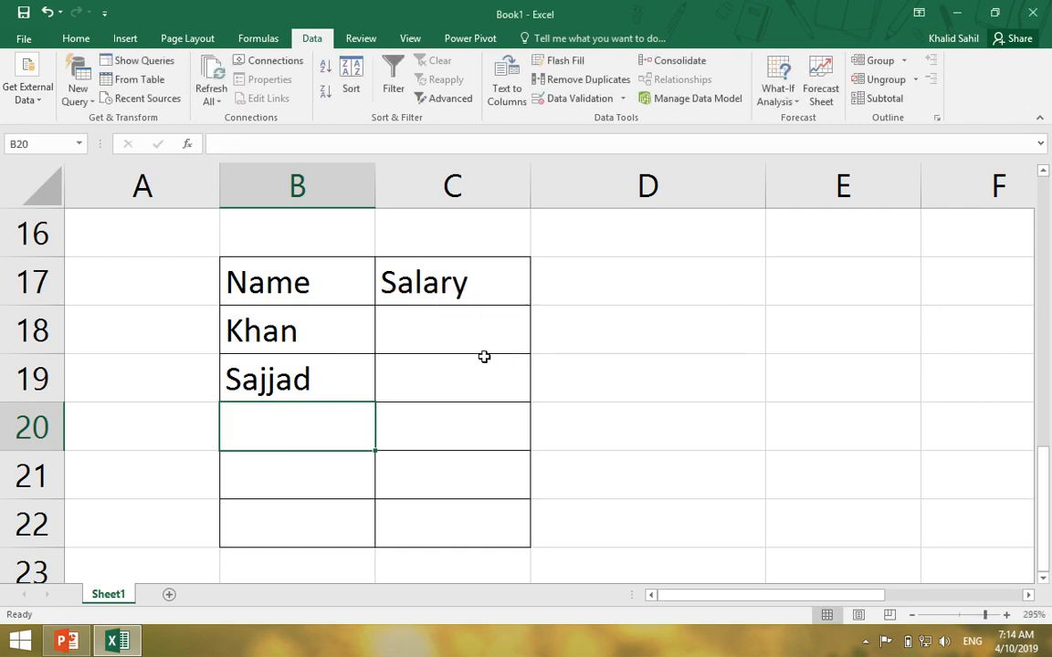
Test cell A12 with ISNUMBER in cell C12 and copy the formula down to C13
{"action": "scroll", "coordinate": [484, 356], "scroll_direction": "up", "scroll_amount": 2}
{"action": "left_click", "coordinate": [431, 340]}
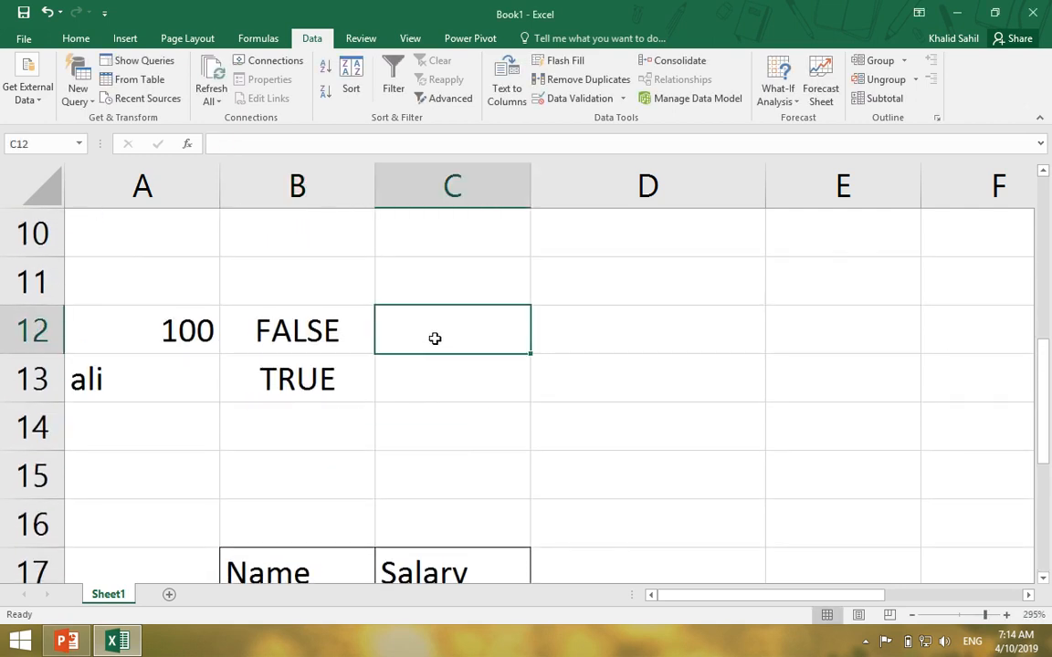
{"action": "type", "text": "=isnu"}
{"action": "key", "text": "Tab"}
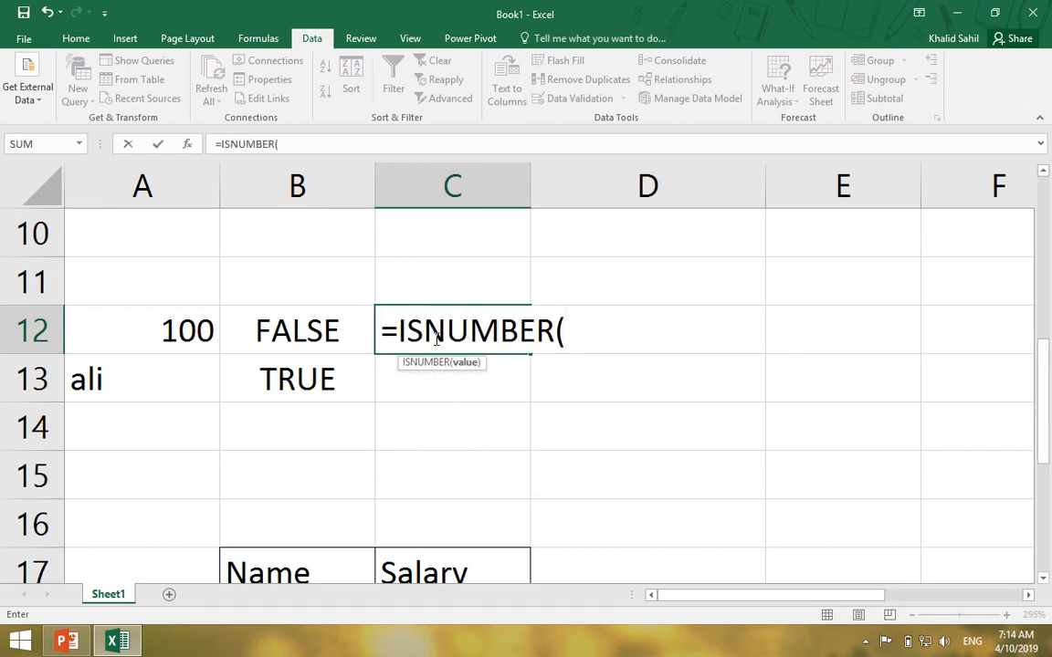
{"action": "left_click", "coordinate": [185, 335]}
{"action": "key", "text": "Return"}
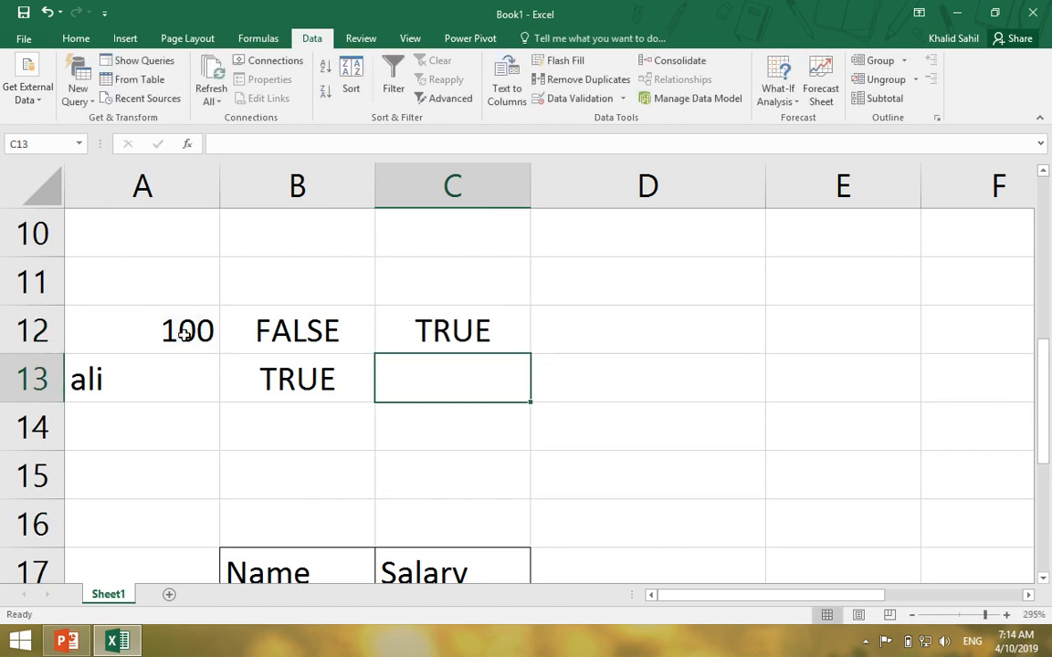
{"action": "left_click", "coordinate": [462, 329]}
{"action": "left_click_drag", "start_coordinate": [528, 355], "coordinate": [522, 390]}
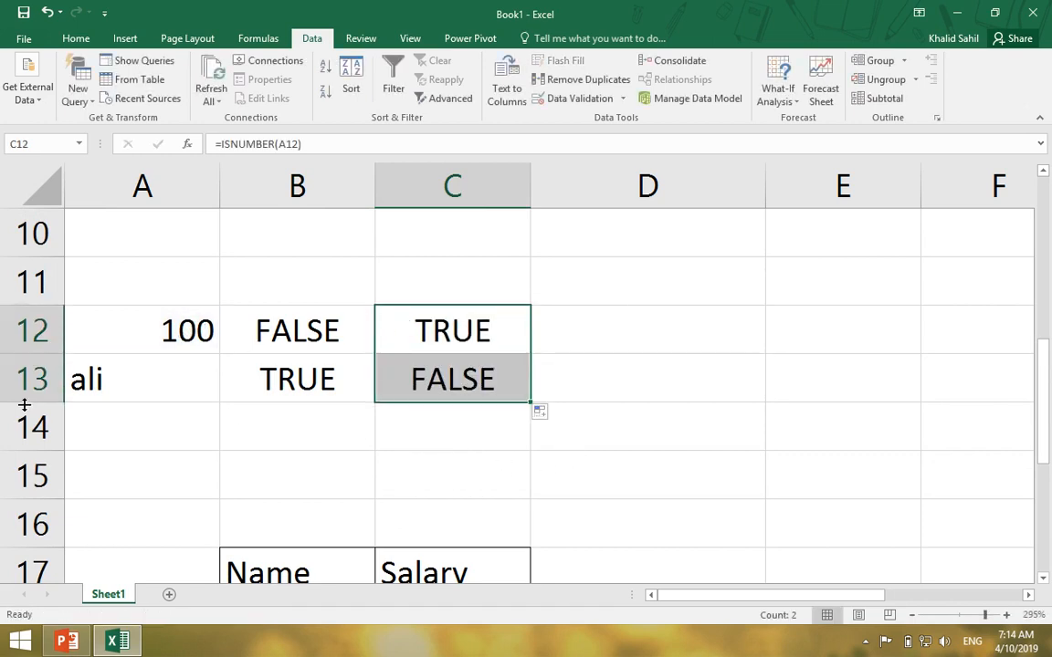
{"action": "left_click", "coordinate": [89, 382]}
Restrict the Salary cells C18:C22 with a Custom data validation rule using the formula =isnumber(C18:C22)
{"action": "scroll", "coordinate": [134, 402], "scroll_direction": "down", "scroll_amount": 3}
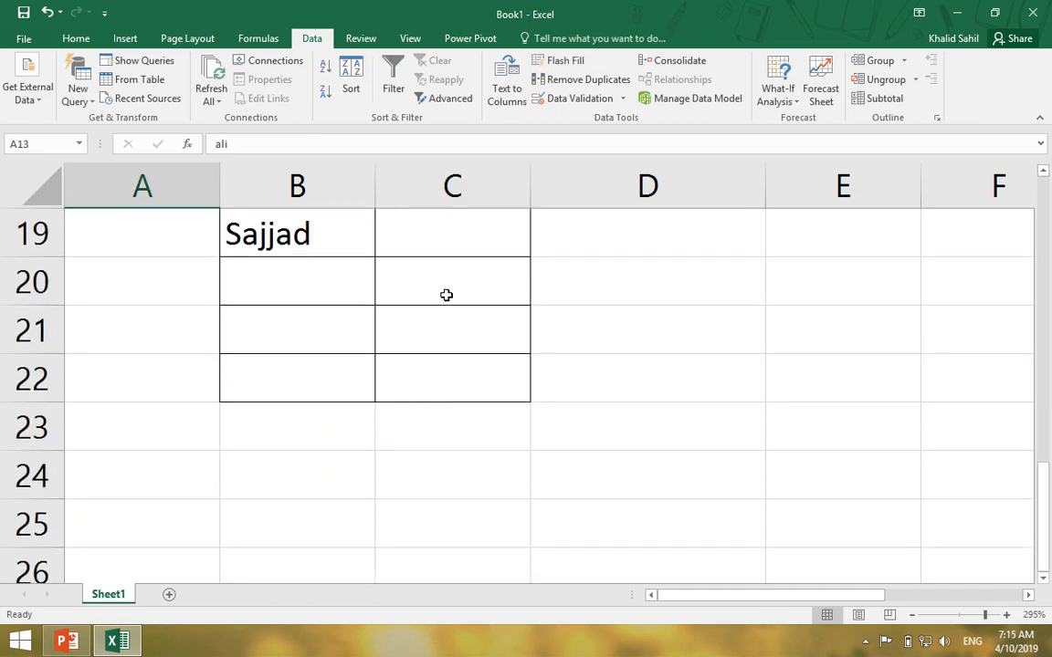
{"action": "scroll", "coordinate": [446, 295], "scroll_direction": "up", "scroll_amount": 1}
{"action": "left_click_drag", "start_coordinate": [451, 319], "coordinate": [484, 540]}
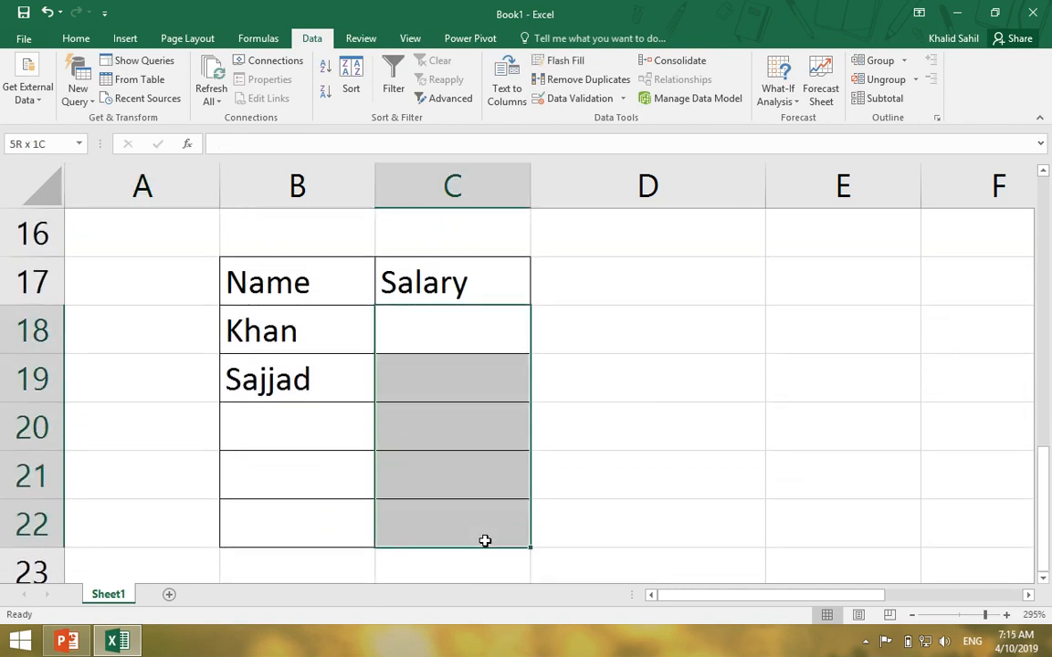
{"action": "left_click", "coordinate": [571, 98]}
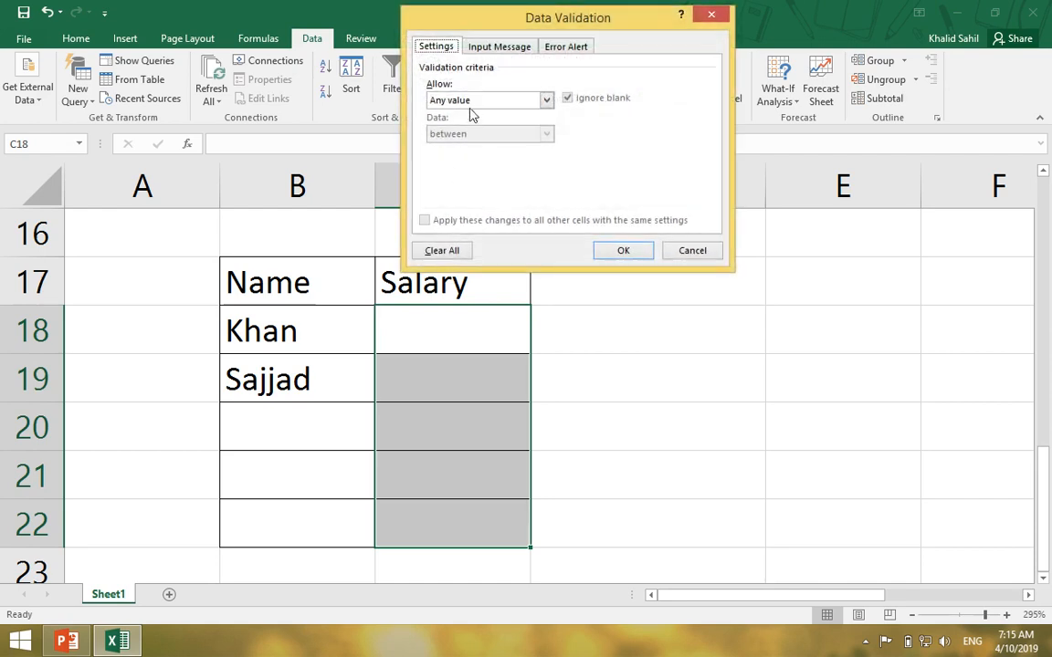
{"action": "left_click", "coordinate": [471, 102]}
{"action": "left_click", "coordinate": [468, 191]}
{"action": "left_click", "coordinate": [474, 168]}
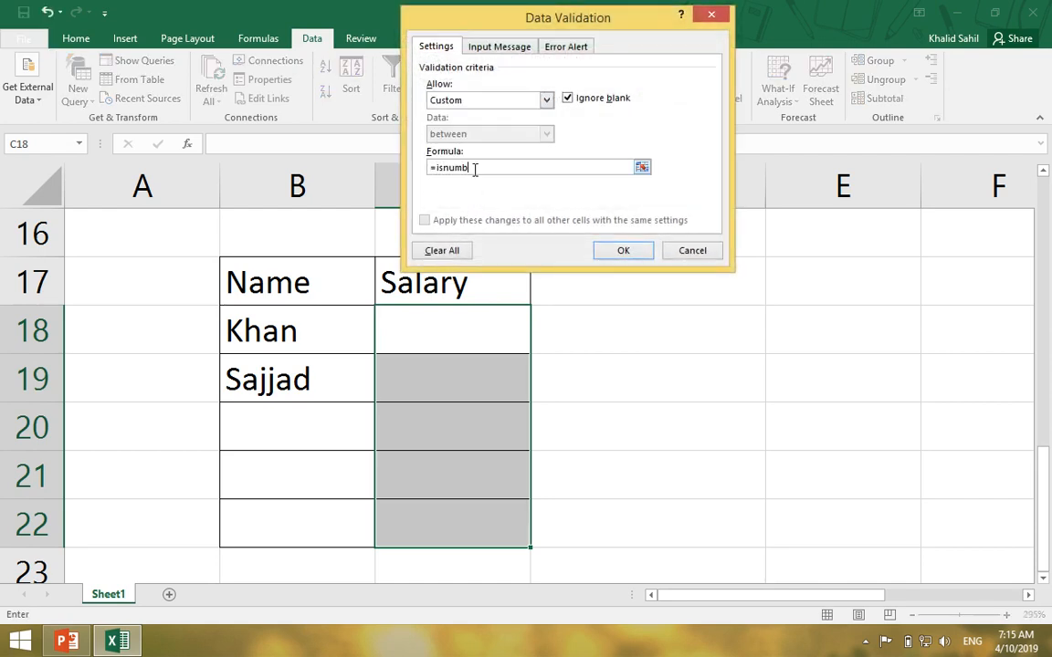
{"action": "type", "text": "=isnumber("}
{"action": "left_click_drag", "start_coordinate": [477, 325], "coordinate": [480, 538]}
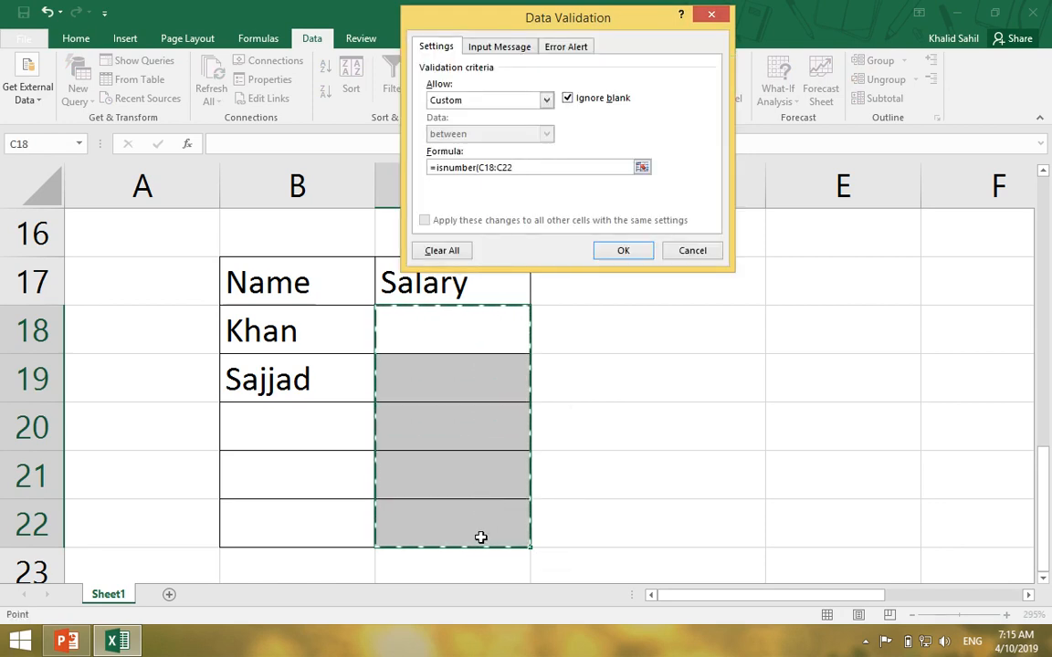
{"action": "type", "text": ")"}
{"action": "key", "text": "Return"}
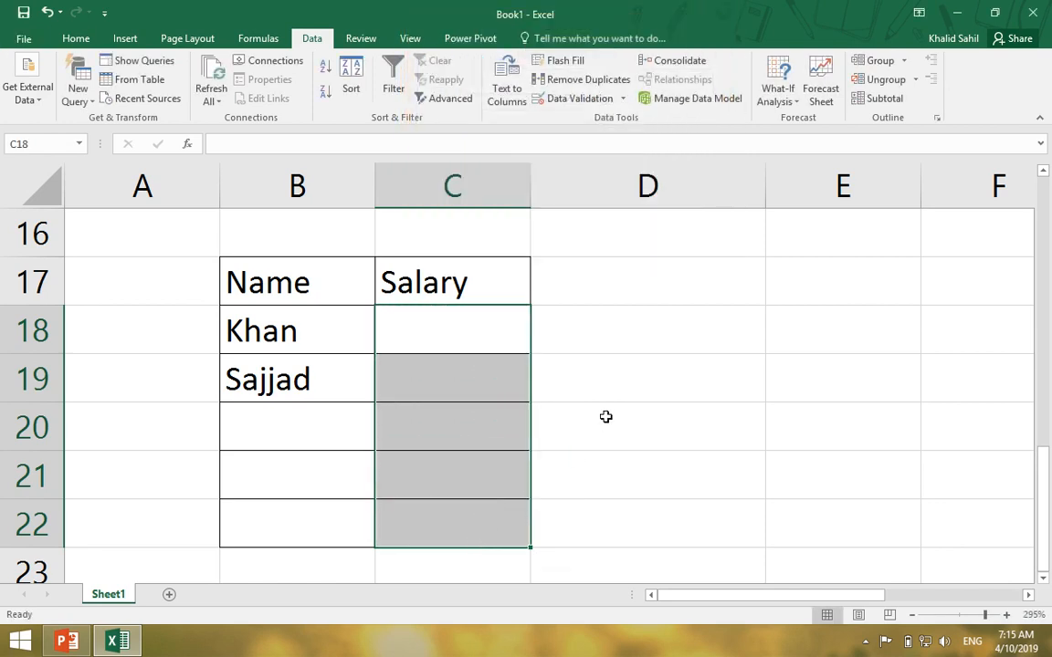
Enter the salaries 1200 in cell C18 and 1300 in C19
{"action": "left_click", "coordinate": [503, 334]}
{"action": "type", "text": "1200"}
{"action": "key", "text": "Return"}
{"action": "type", "text": "1300"}
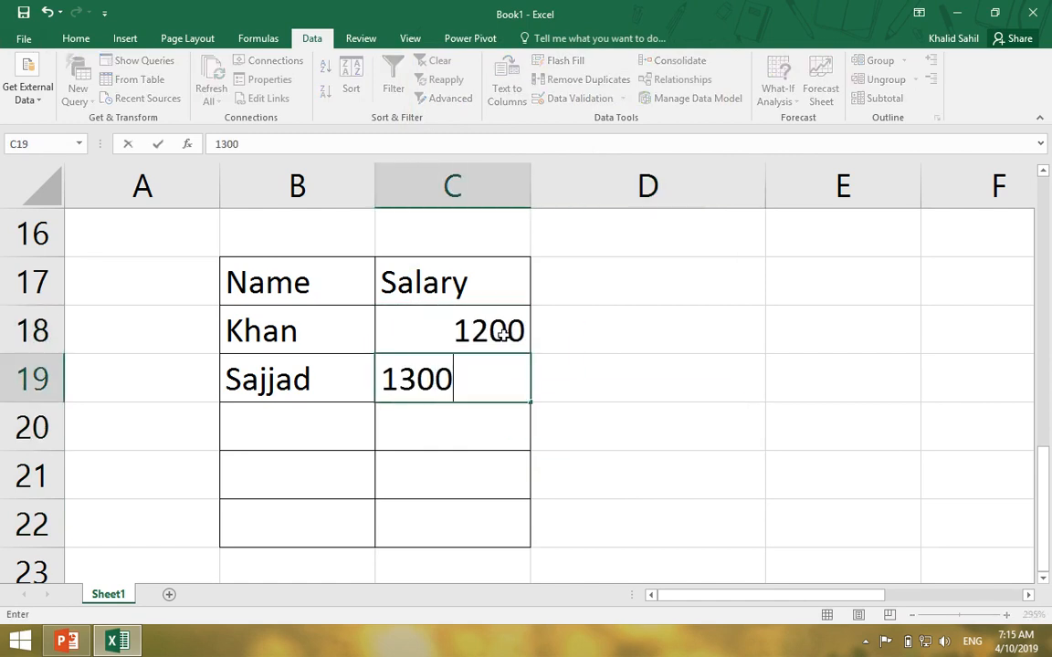
{"action": "key", "text": "Return"}
Try to enter a person's name in Salary cell C20 to test the number-only validation
{"action": "type", "text": "sajjad'"}
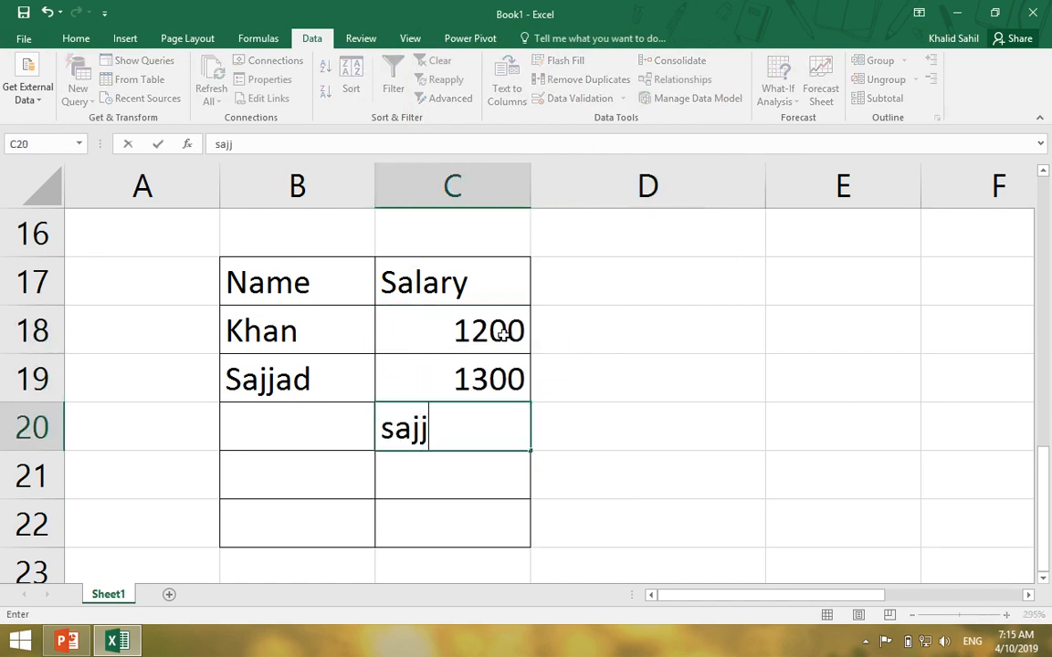
{"action": "key", "text": "Return"}
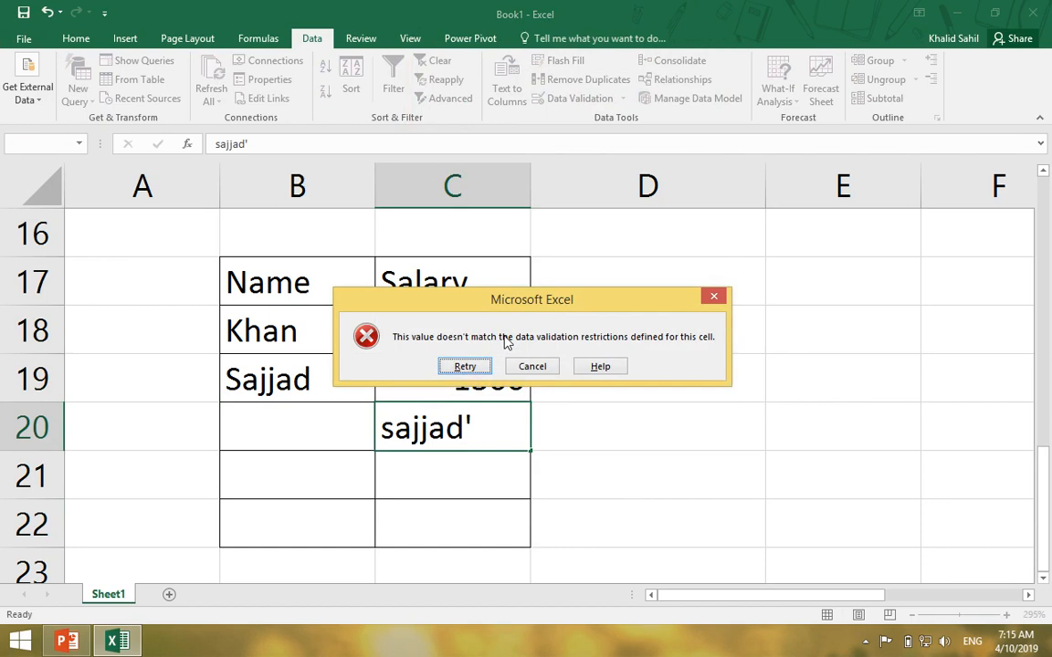
{"action": "key", "text": "Escape"}
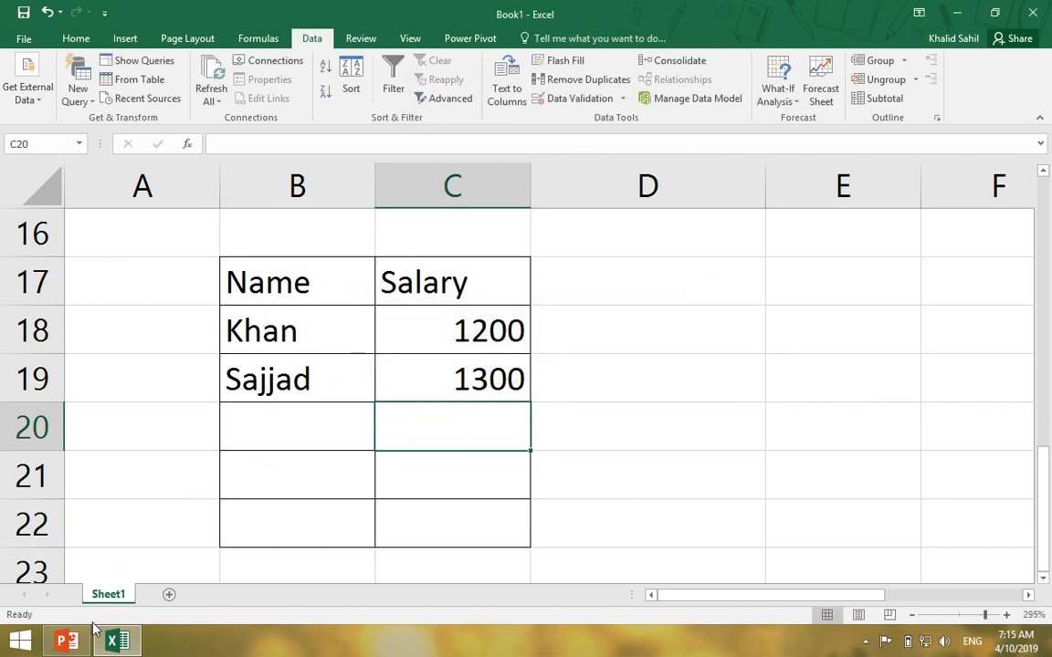
Check the function list in the PowerPoint presentation and return to the Excel workbook
{"action": "left_click", "coordinate": [66, 642]}
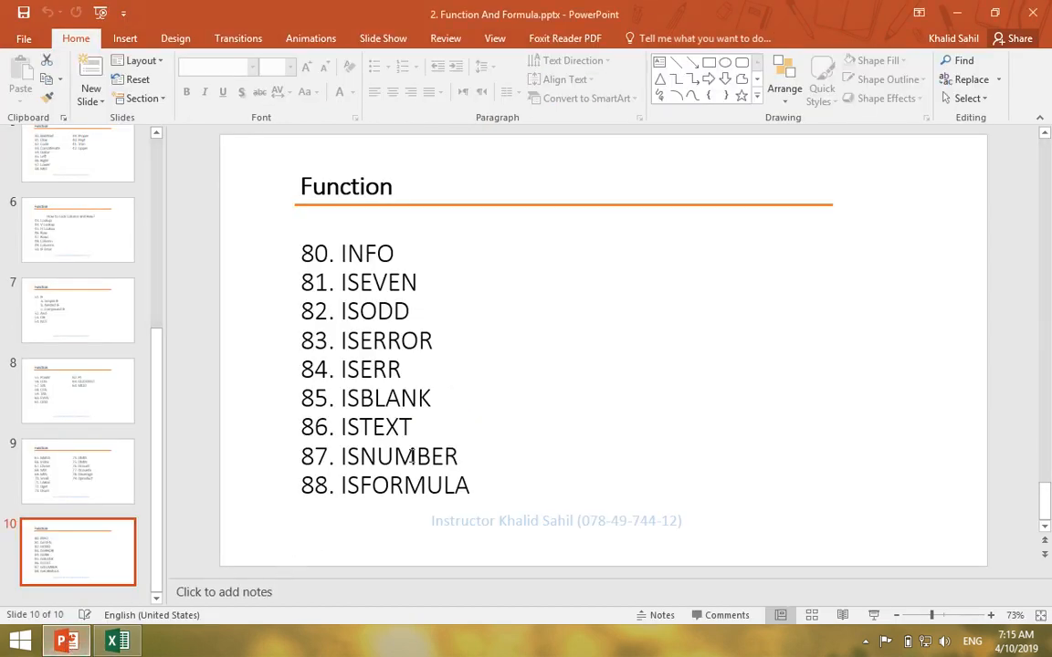
{"action": "left_click", "coordinate": [117, 642]}
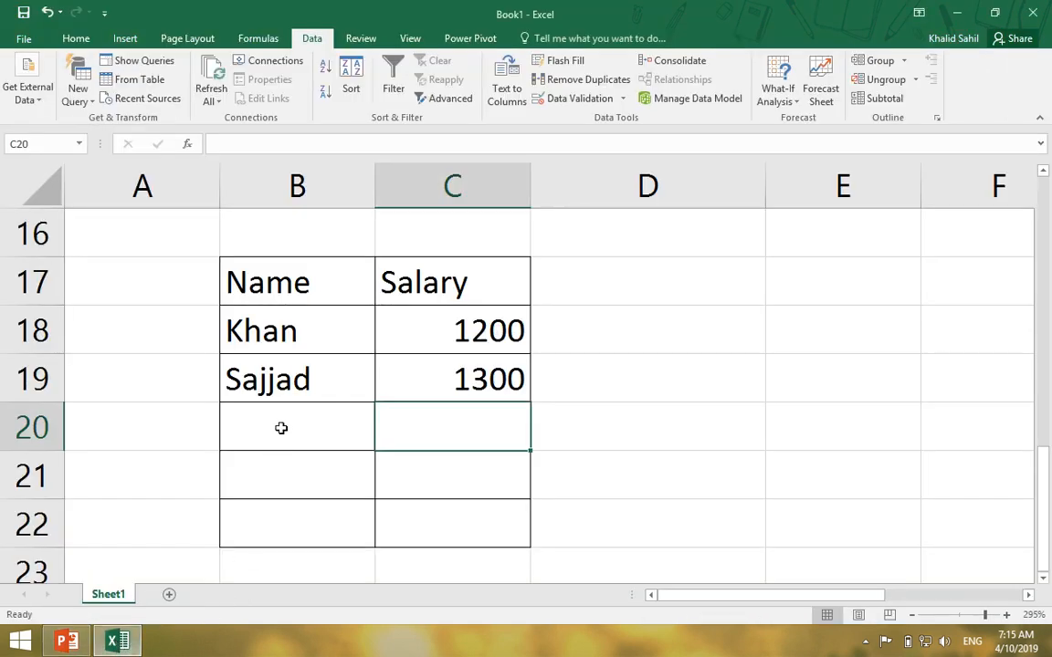
Enter the values 100, 200 and 300 in cells A29, B29 and C29
{"action": "scroll", "coordinate": [282, 427], "scroll_direction": "down", "scroll_amount": 1}
{"action": "scroll", "coordinate": [315, 440], "scroll_direction": "up", "scroll_amount": 1}
{"action": "scroll", "coordinate": [348, 454], "scroll_direction": "down", "scroll_amount": 4}
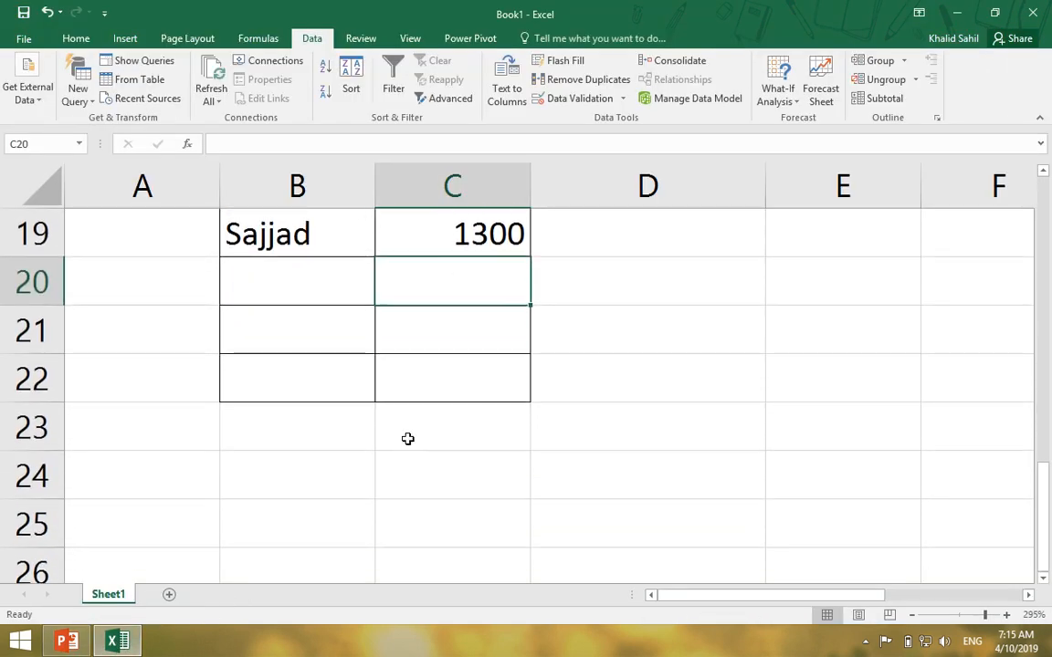
{"action": "left_click", "coordinate": [190, 296]}
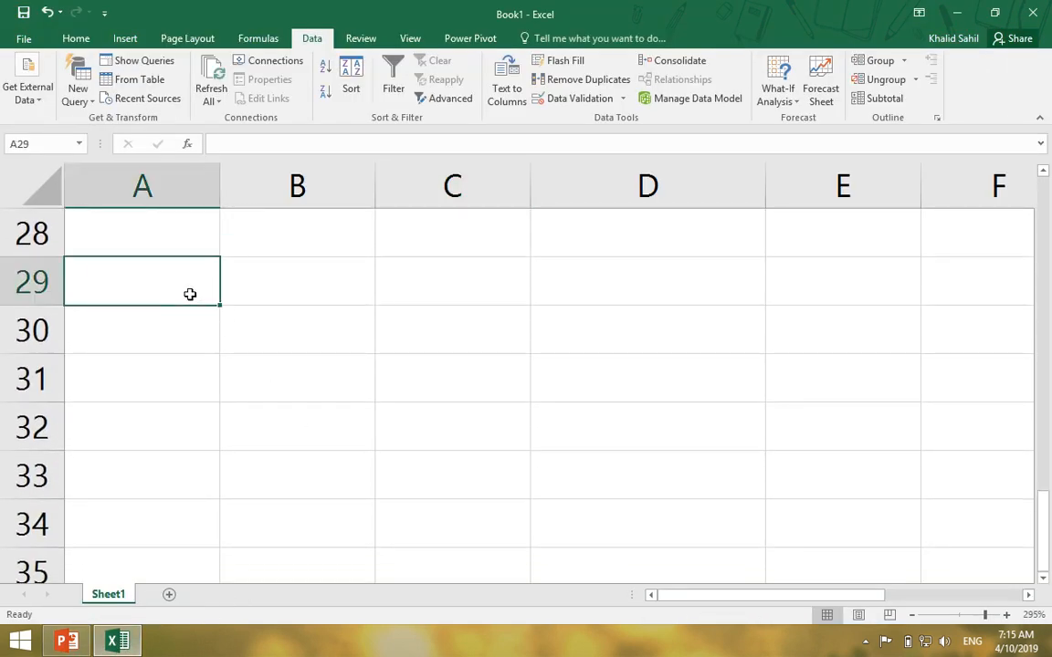
{"action": "type", "text": "100"}
{"action": "key", "text": "Tab"}
{"action": "type", "text": "200"}
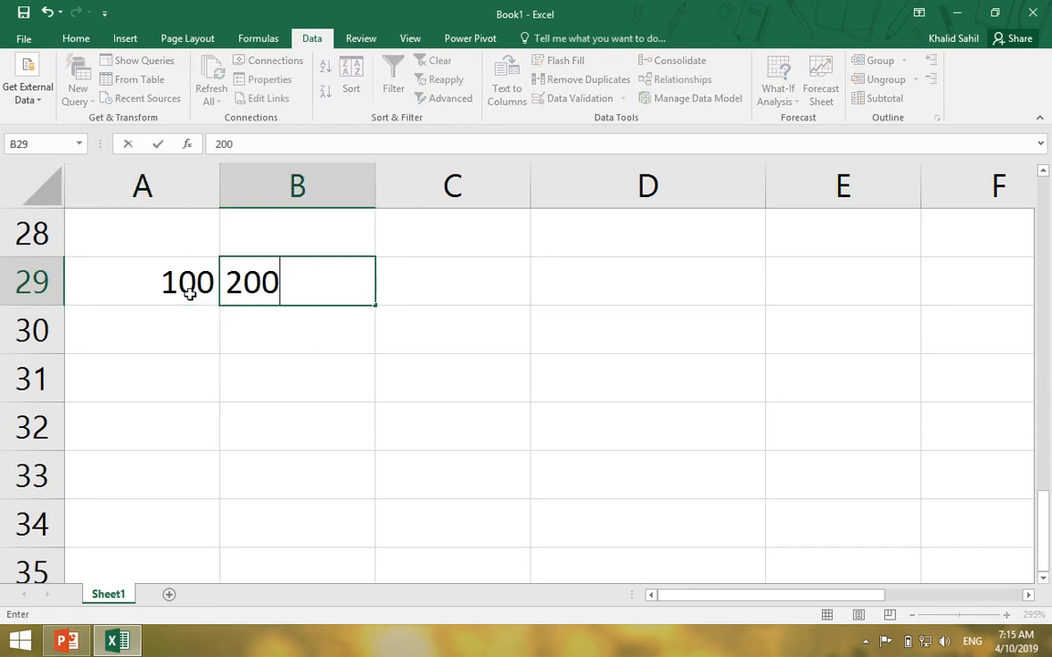
{"action": "key", "text": "Return"}
{"action": "key", "text": "Up"}
{"action": "key", "text": "Right"}
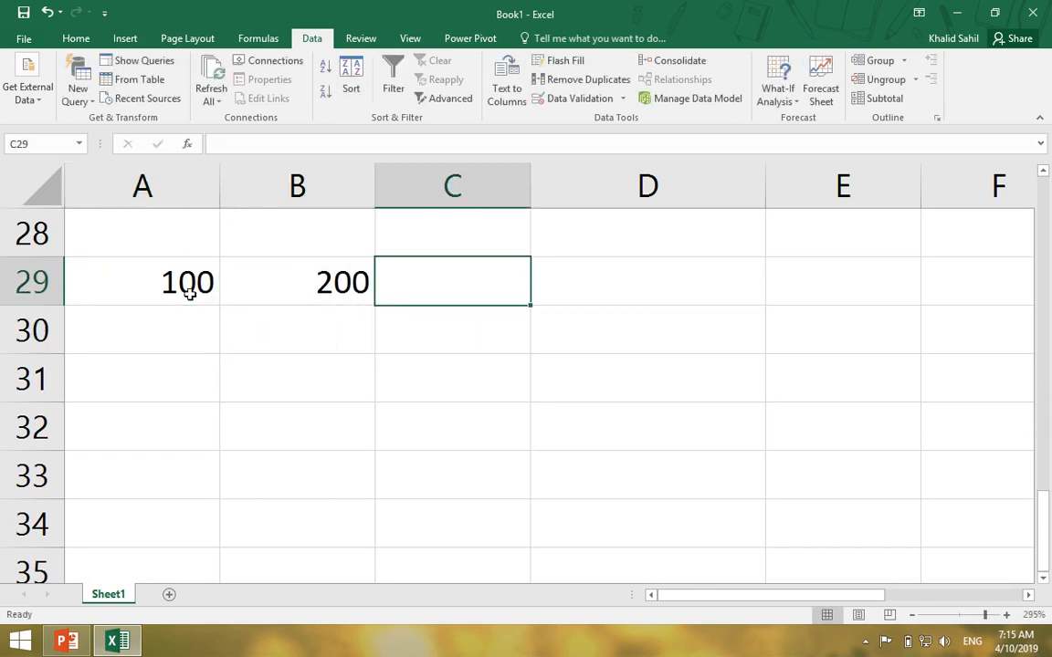
{"action": "type", "text": "300"}
{"action": "key", "text": "Tab"}
Add up the range A29:C29 with a SUM formula in cell D29
{"action": "type", "text": "=su"}
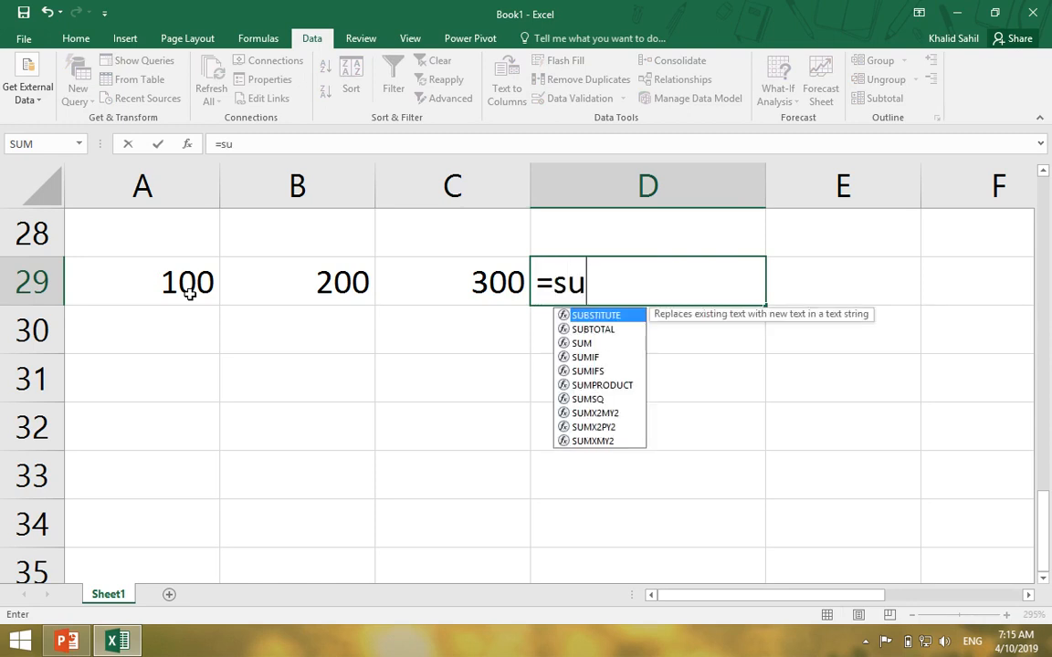
{"action": "type", "text": "m"}
{"action": "key", "text": "Tab"}
{"action": "key", "text": "Left"}
{"action": "key", "text": "shift+Left"}
{"action": "key", "text": "shift+Left"}
{"action": "key", "text": "Return"}
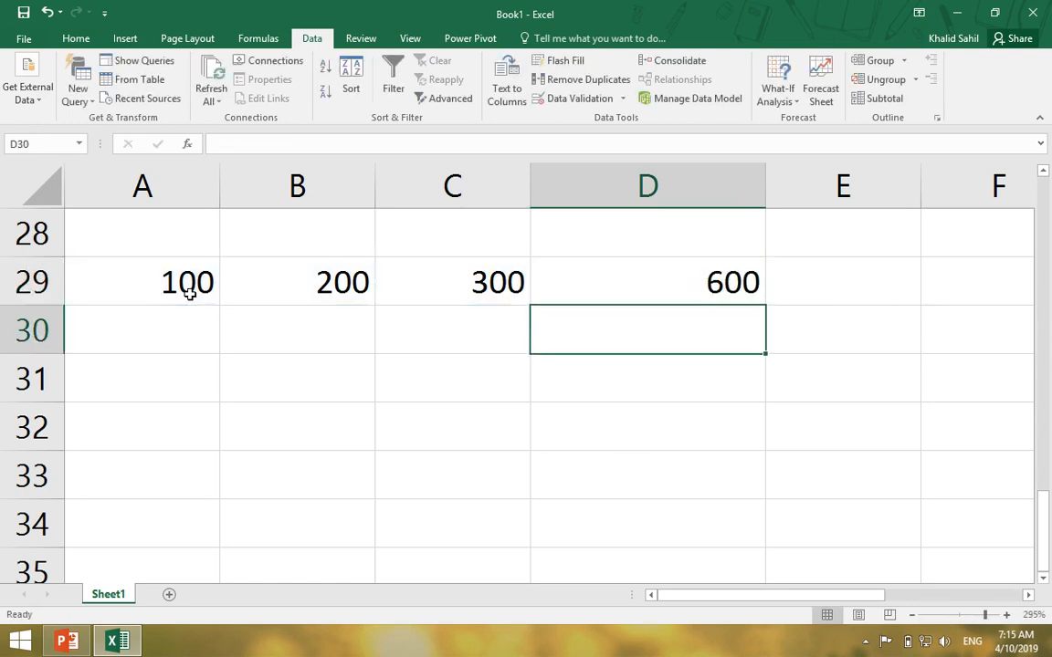
{"action": "left_click", "coordinate": [401, 457]}
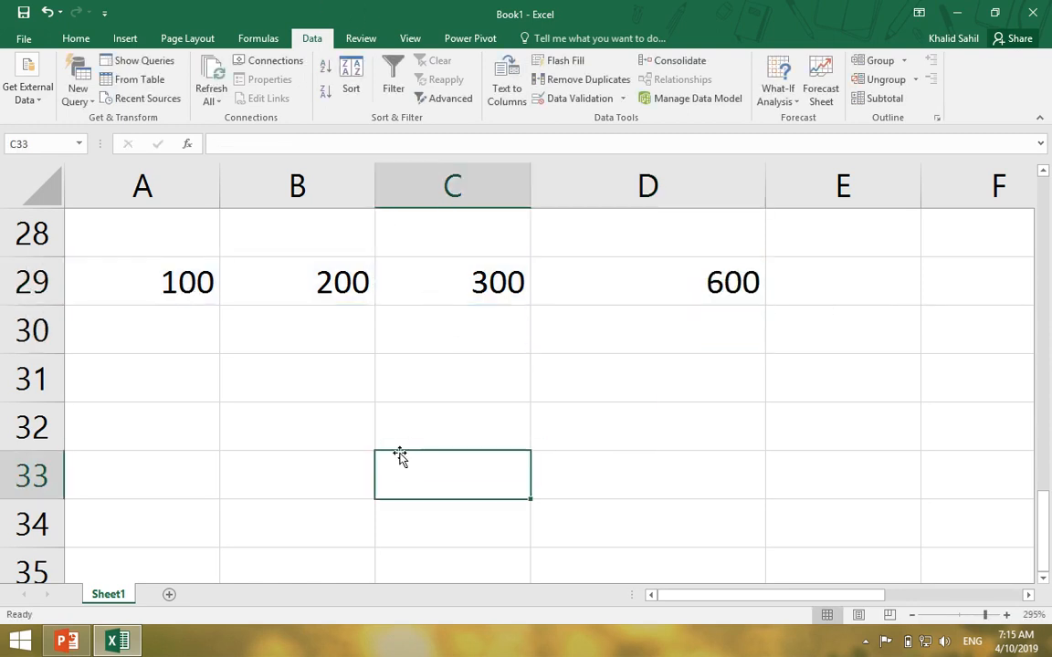
Check whether cell D29 contains a formula with an ISFORMULA function in cell C33
{"action": "type", "text": "=isfo"}
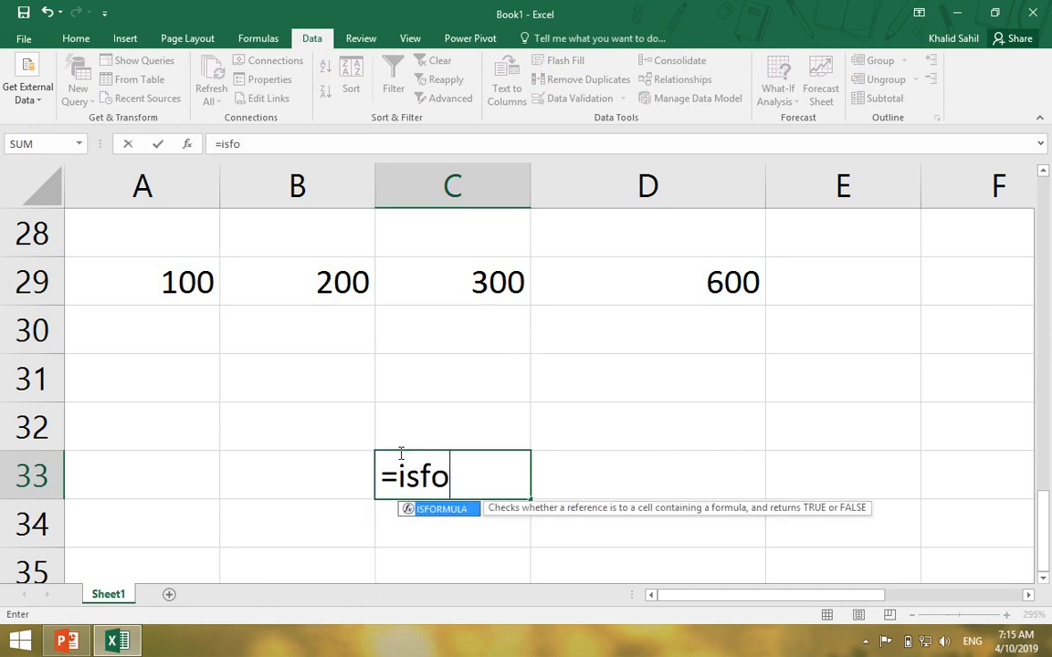
{"action": "key", "text": "Tab"}
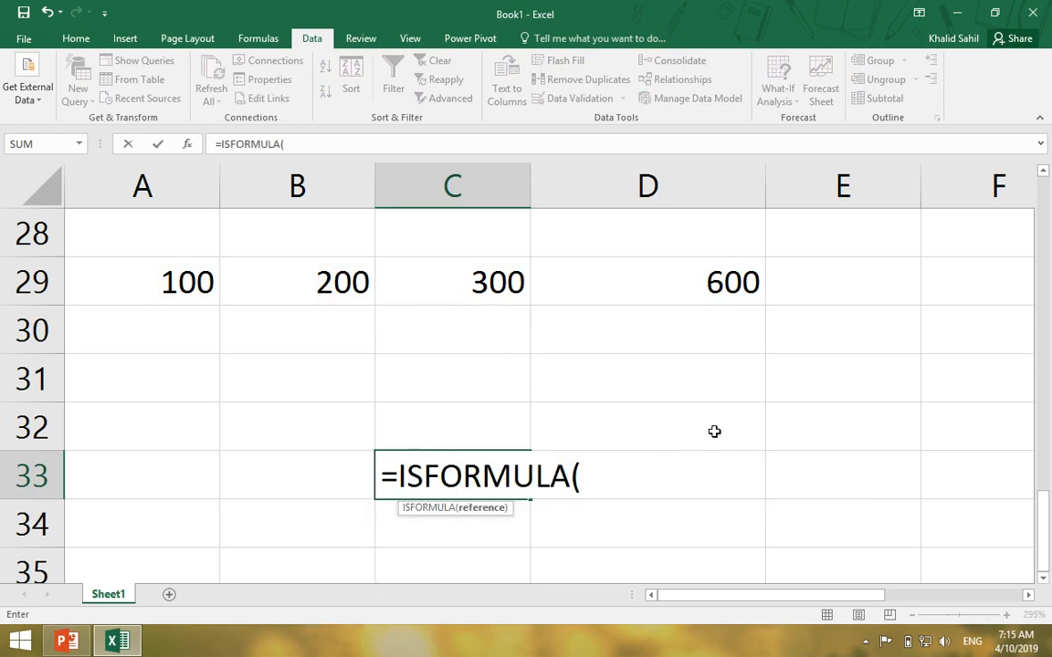
{"action": "left_click", "coordinate": [713, 278]}
{"action": "key", "text": "Return"}
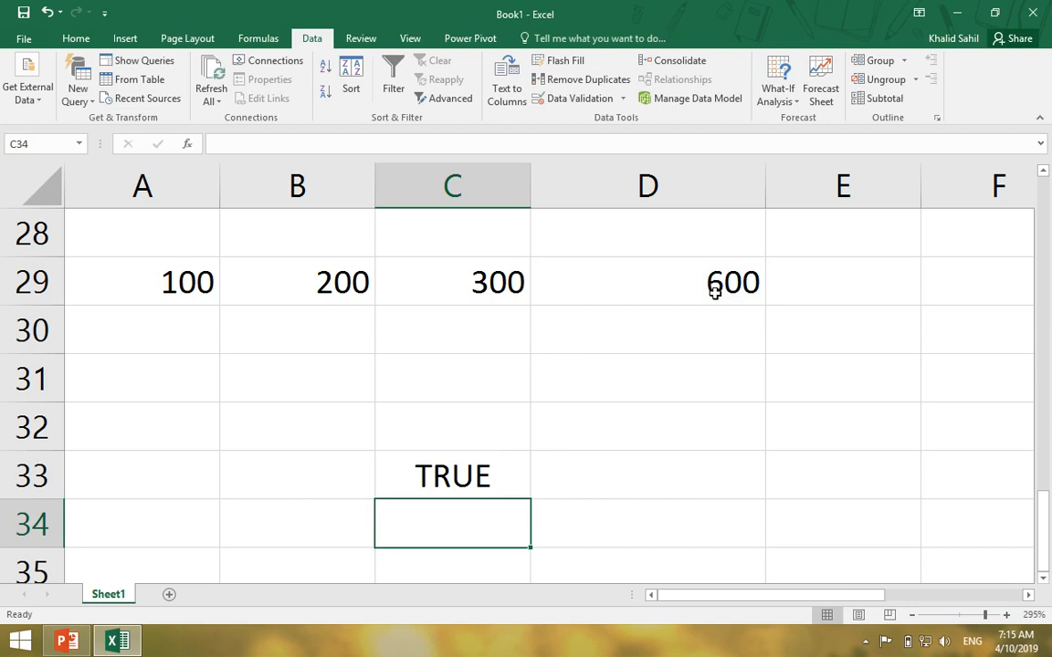
Review the function list slide in PowerPoint and return to the Excel workbook
{"action": "left_click", "coordinate": [116, 642]}
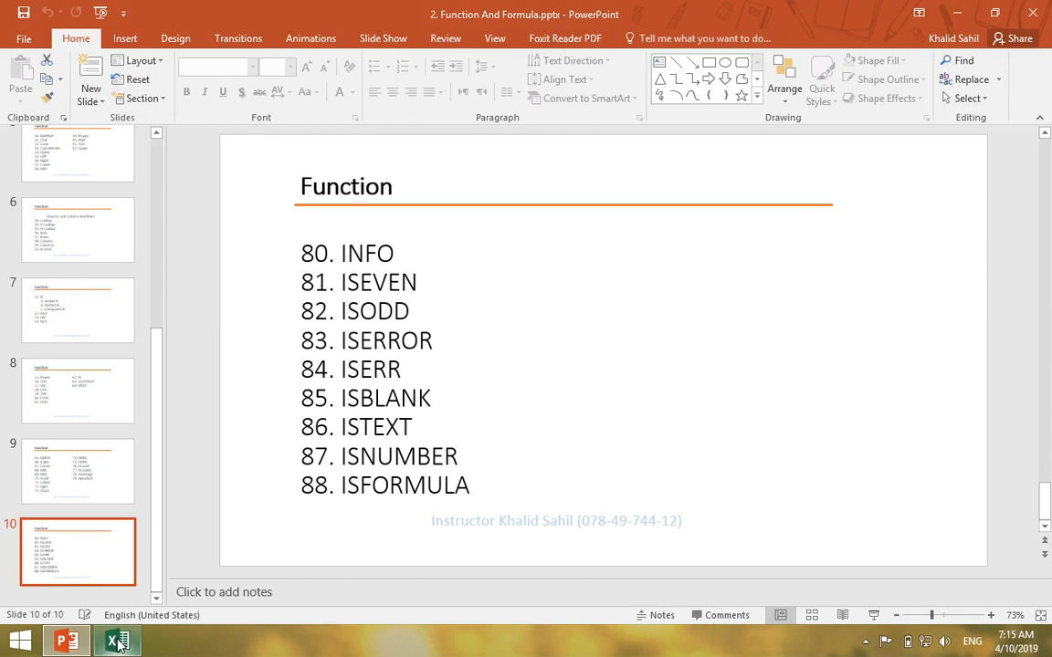
{"action": "left_click", "coordinate": [117, 642]}
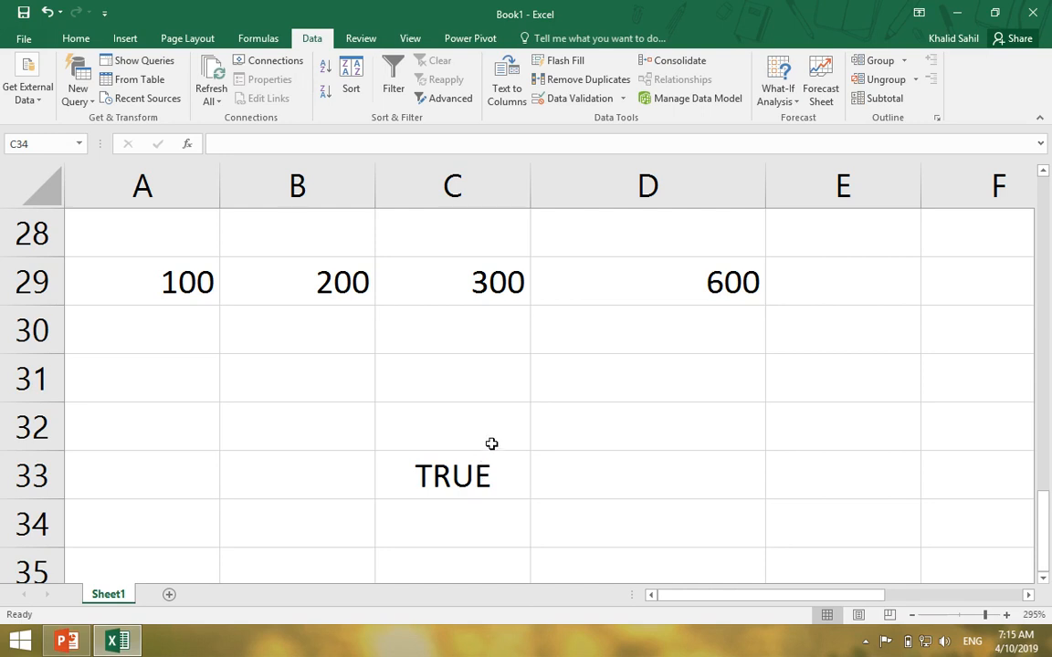
Display the formula of cell D29 as text with a FORMULATEXT function in cell D32
{"action": "left_click", "coordinate": [595, 430]}
{"action": "type", "text": "="}
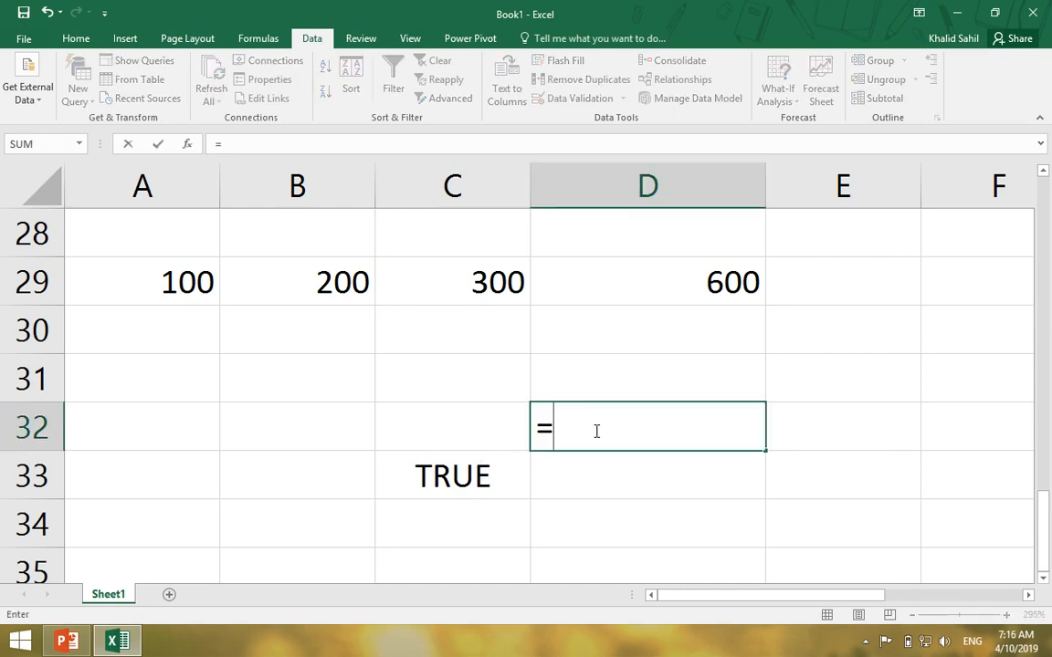
{"action": "type", "text": "for"}
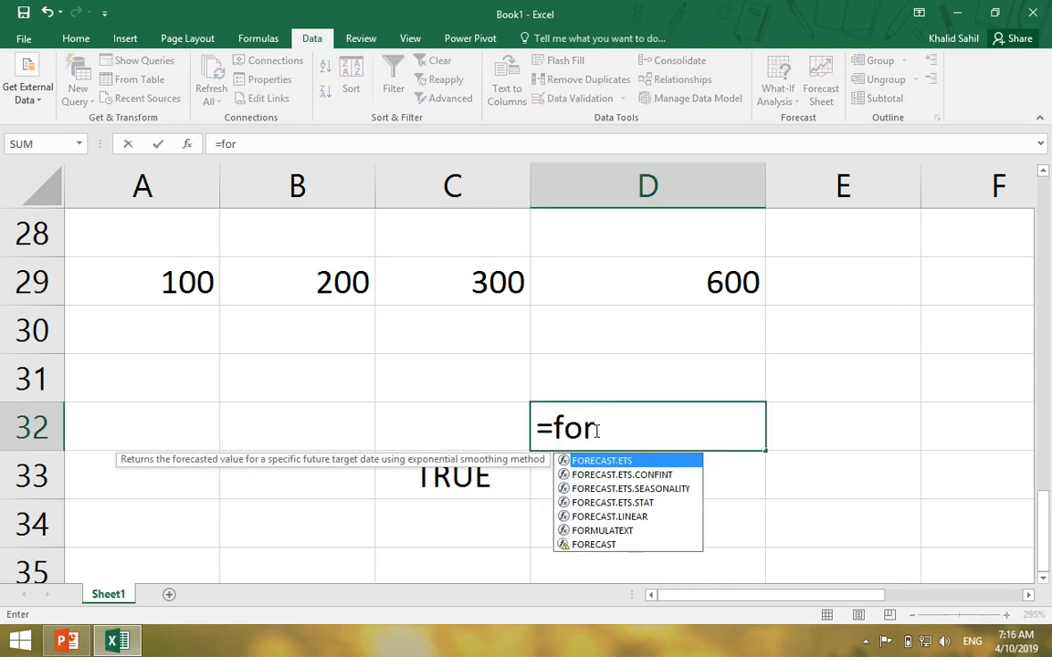
{"action": "key", "text": "Down"}
{"action": "key", "text": "Down"}
{"action": "key", "text": "Down"}
{"action": "key", "text": "Down"}
{"action": "key", "text": "Down"}
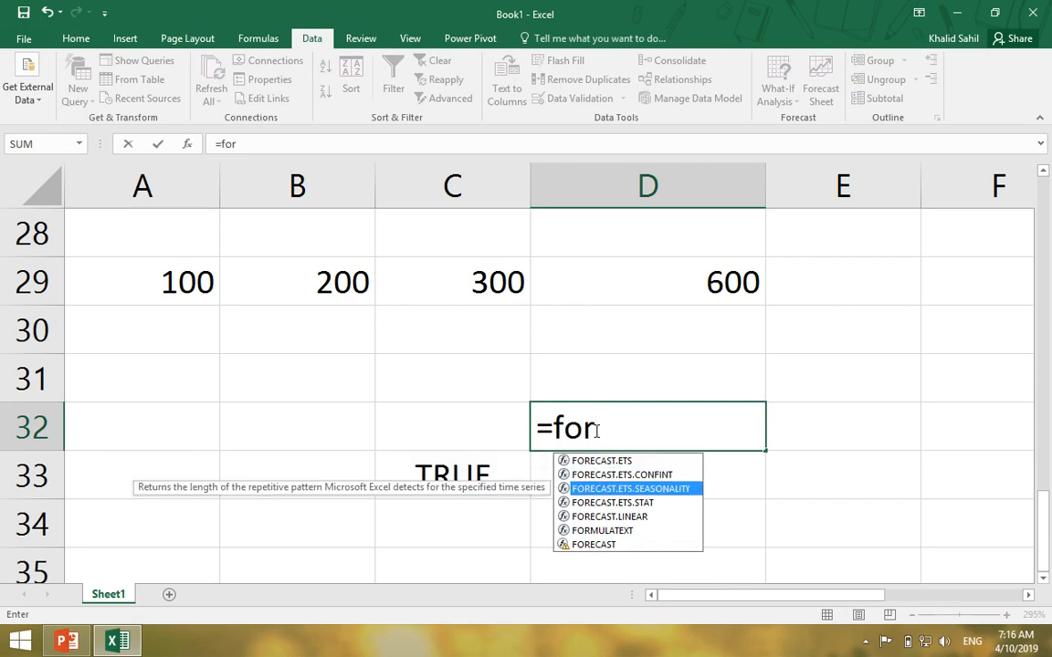
{"action": "key", "text": "Tab"}
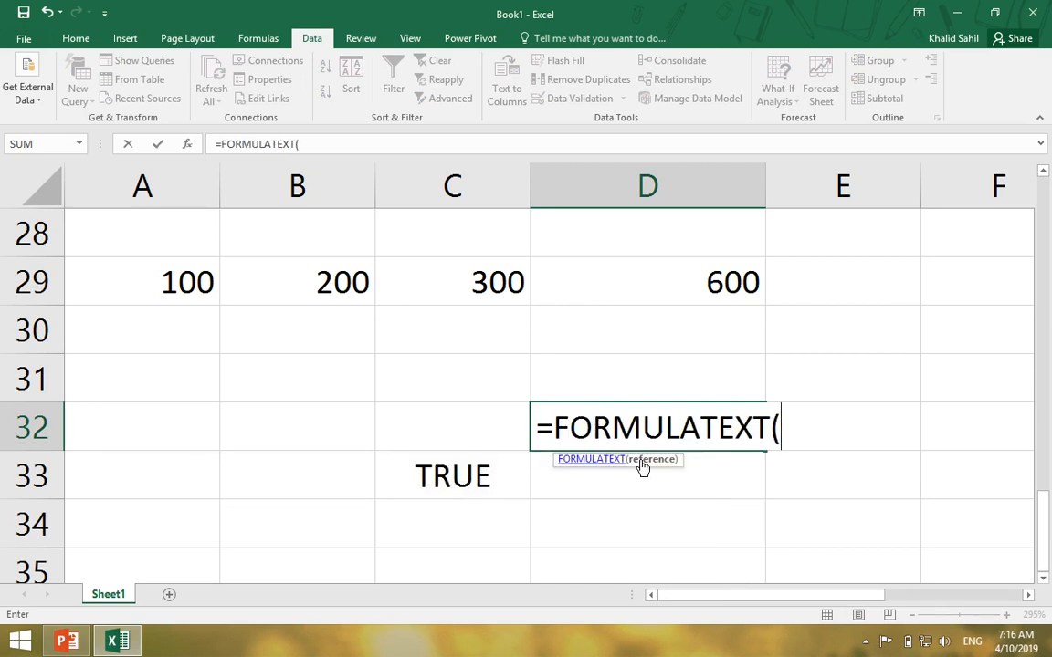
{"action": "left_click", "coordinate": [678, 285]}
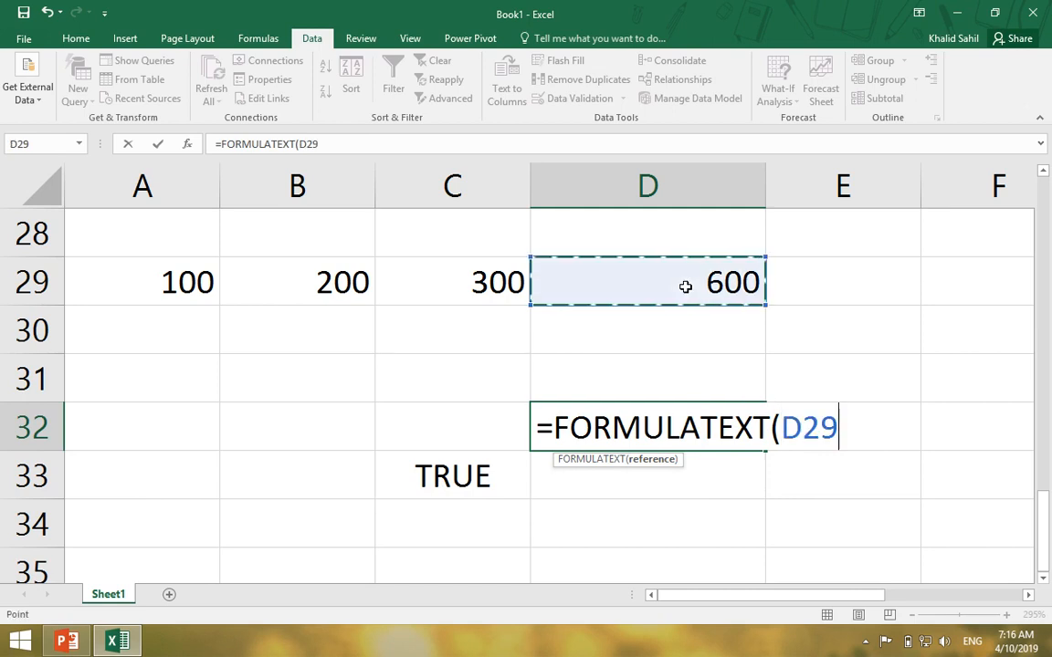
{"action": "key", "text": "Return"}
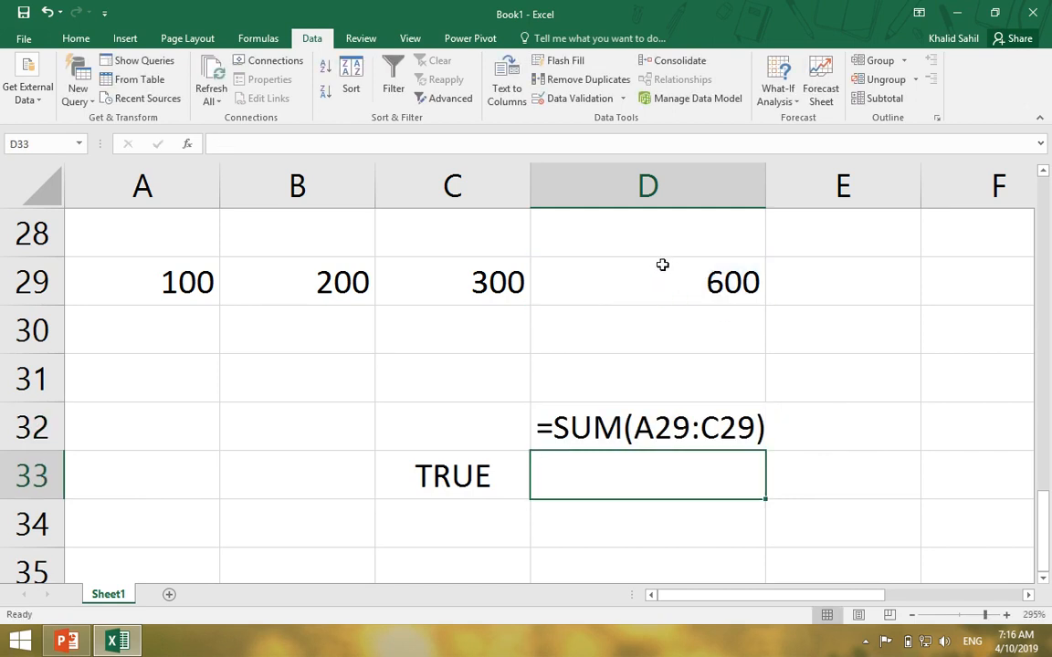
{"action": "left_click_drag", "start_coordinate": [548, 429], "coordinate": [651, 502]}
{"action": "left_click", "coordinate": [653, 517]}
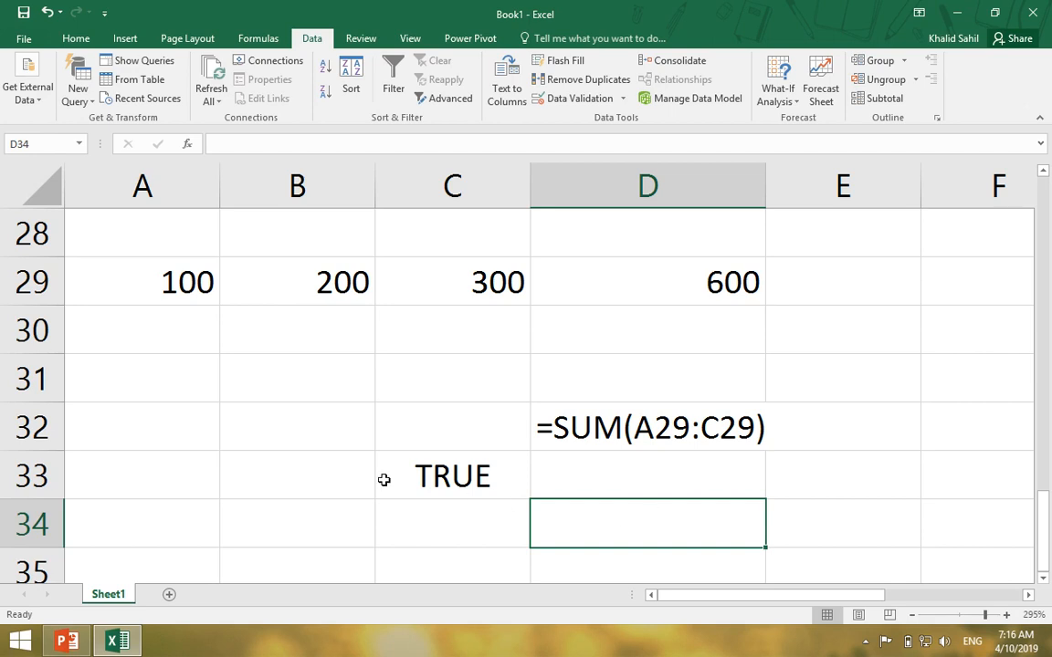
Repeat the FORMULATEXT function in cell B31, again referencing cell D29
{"action": "left_click", "coordinate": [348, 385]}
{"action": "type", "text": "="}
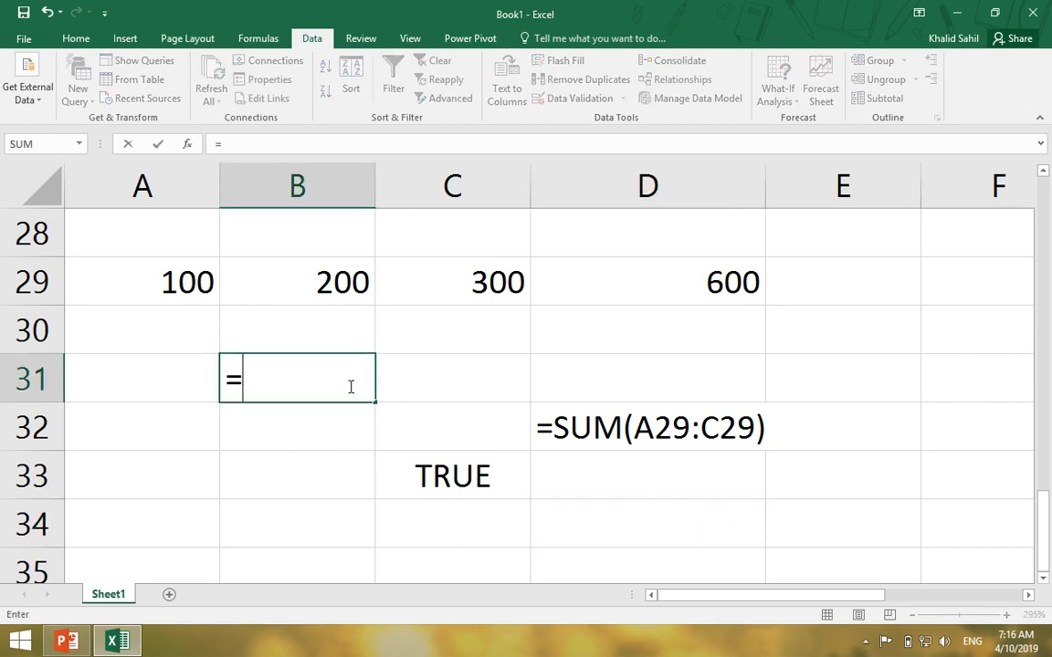
{"action": "type", "text": "for"}
{"action": "key", "text": "Down"}
{"action": "key", "text": "Down"}
{"action": "key", "text": "Down"}
{"action": "key", "text": "Down"}
{"action": "key", "text": "Down"}
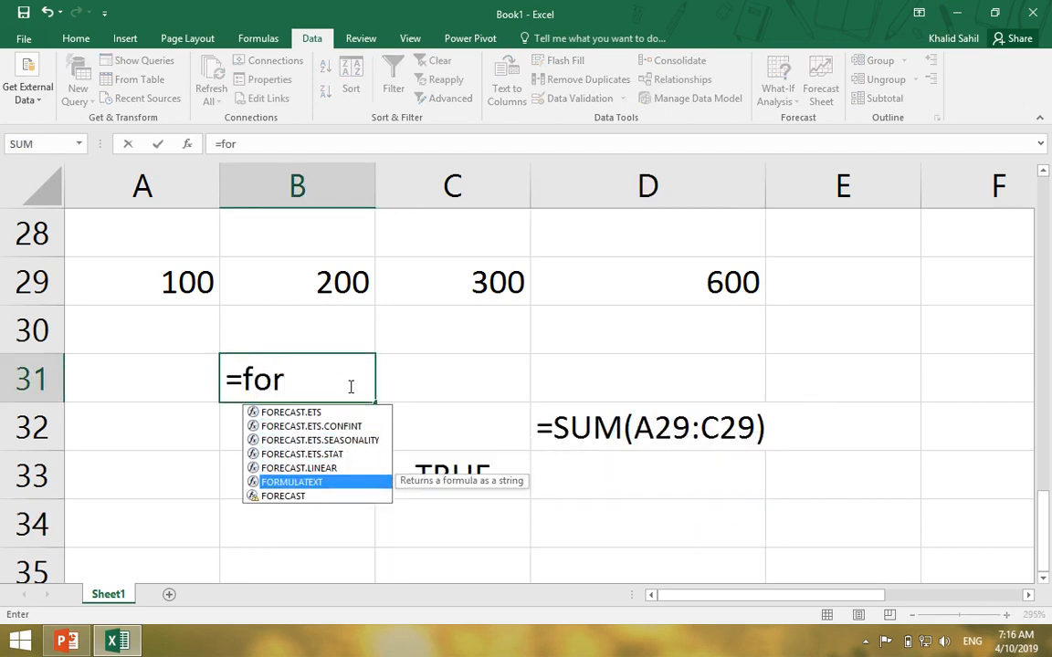
{"action": "key", "text": "Tab"}
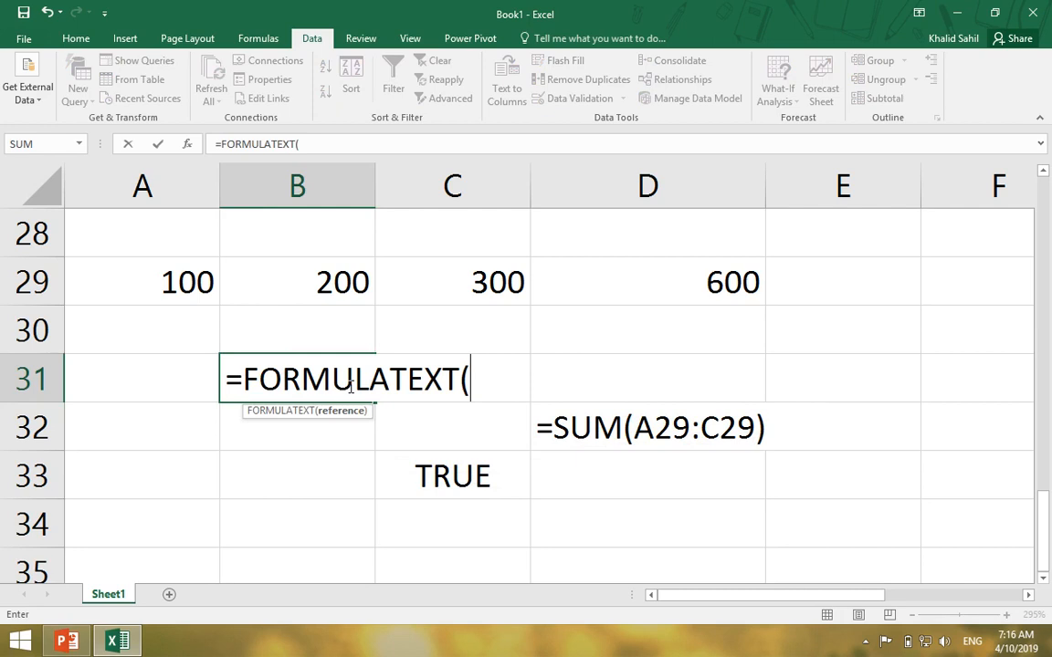
{"action": "left_click", "coordinate": [732, 283]}
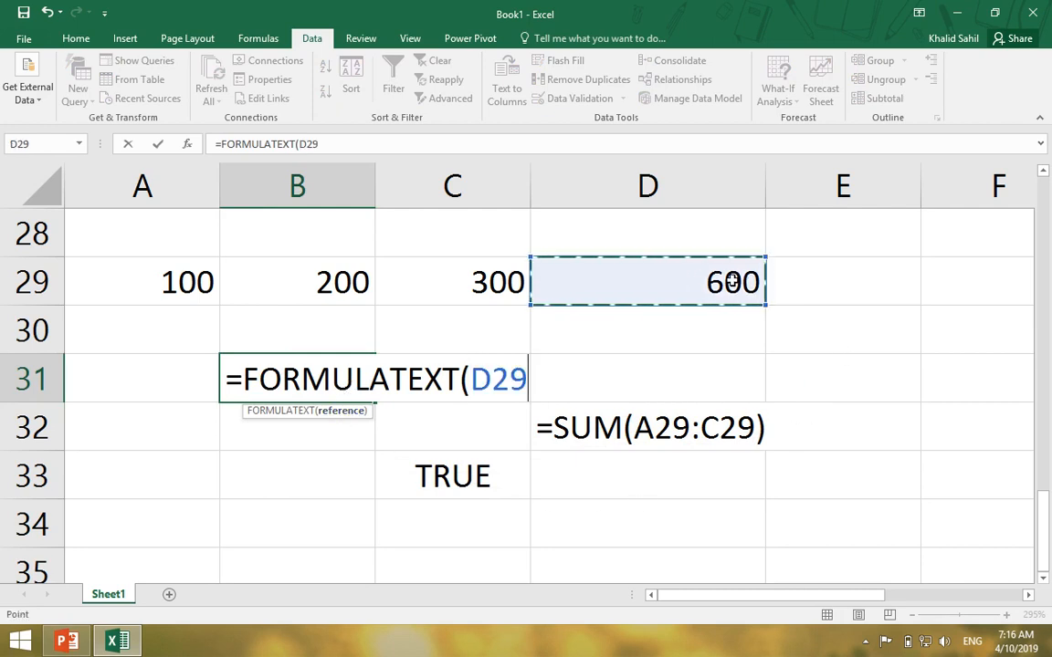
{"action": "key", "text": "Return"}
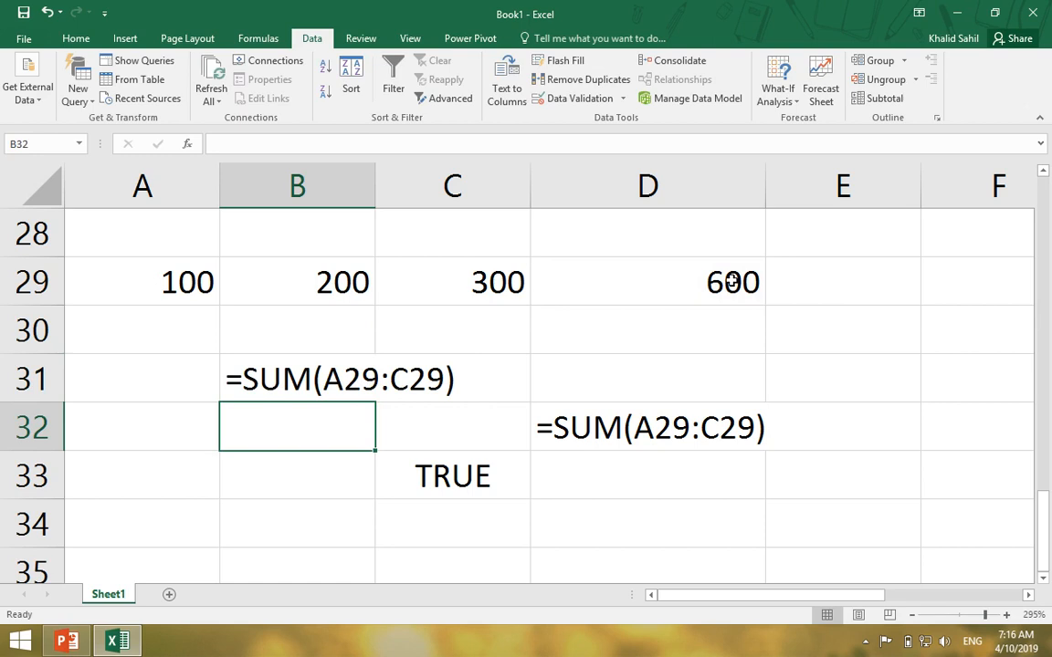
Replace the formula in cell D29 with =100+200
{"action": "left_click", "coordinate": [758, 279]}
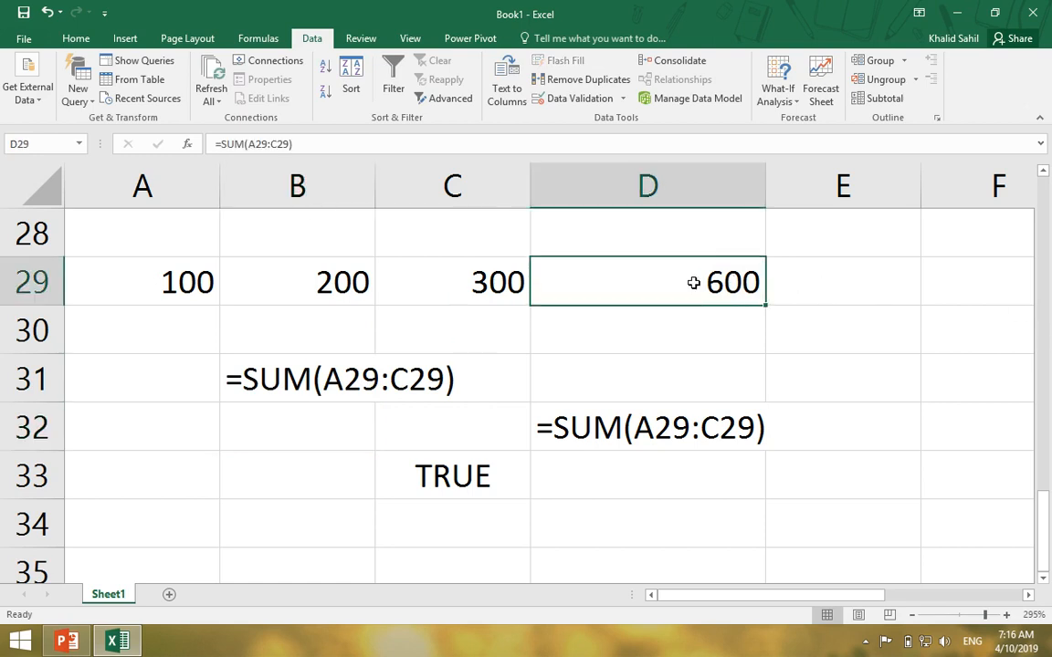
{"action": "type", "text": "=100"}
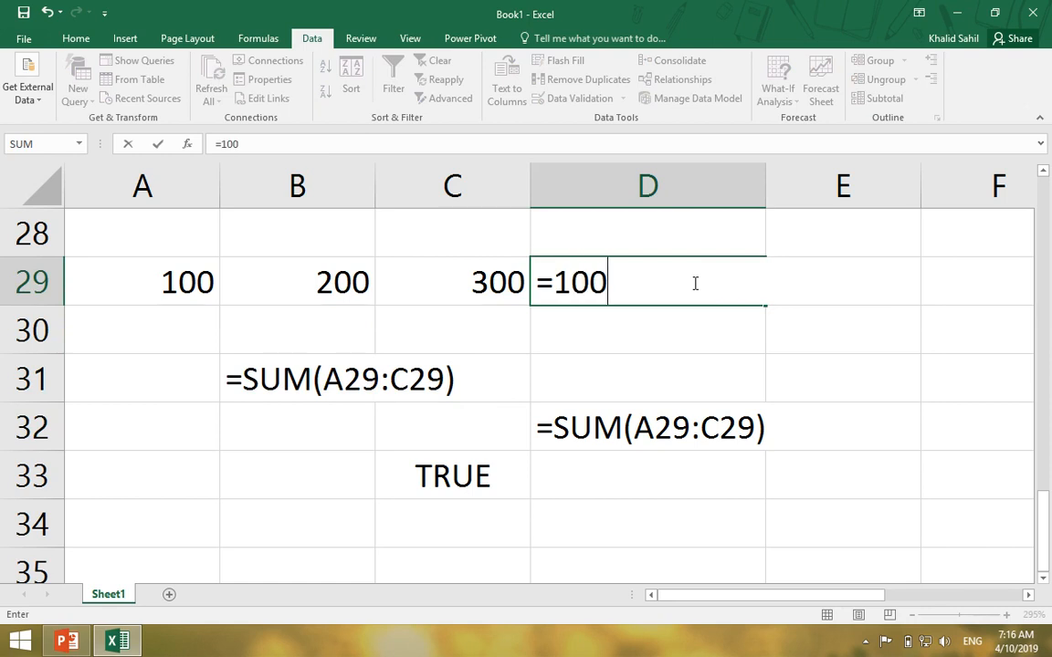
{"action": "type", "text": "+200"}
{"action": "key", "text": "Return"}
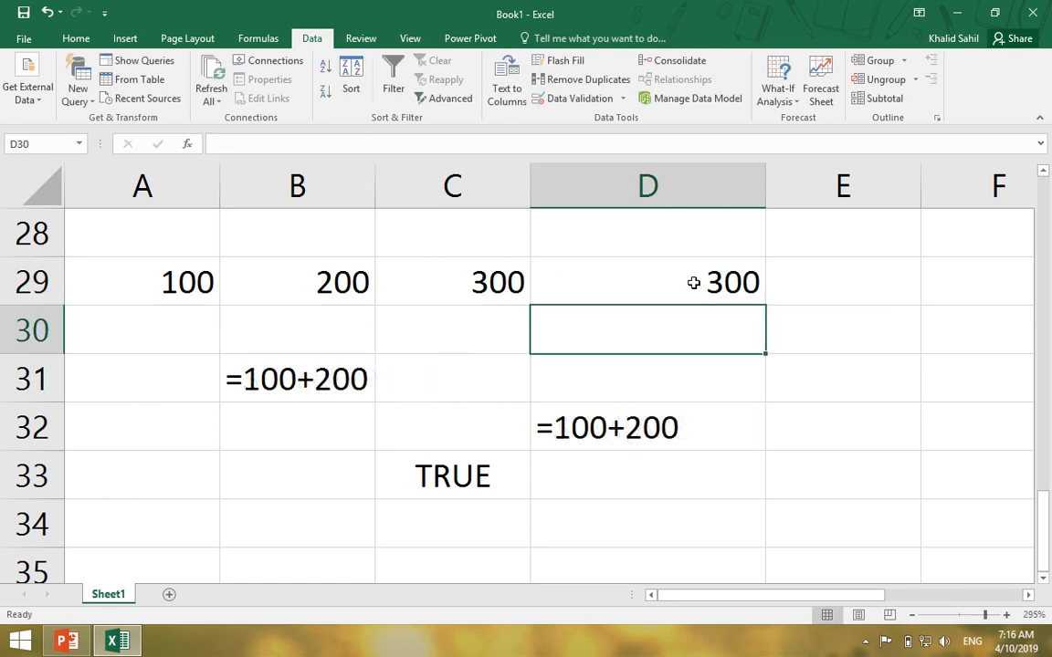
Switch to the PowerPoint function list presentation and close it
{"action": "left_click", "coordinate": [119, 642]}
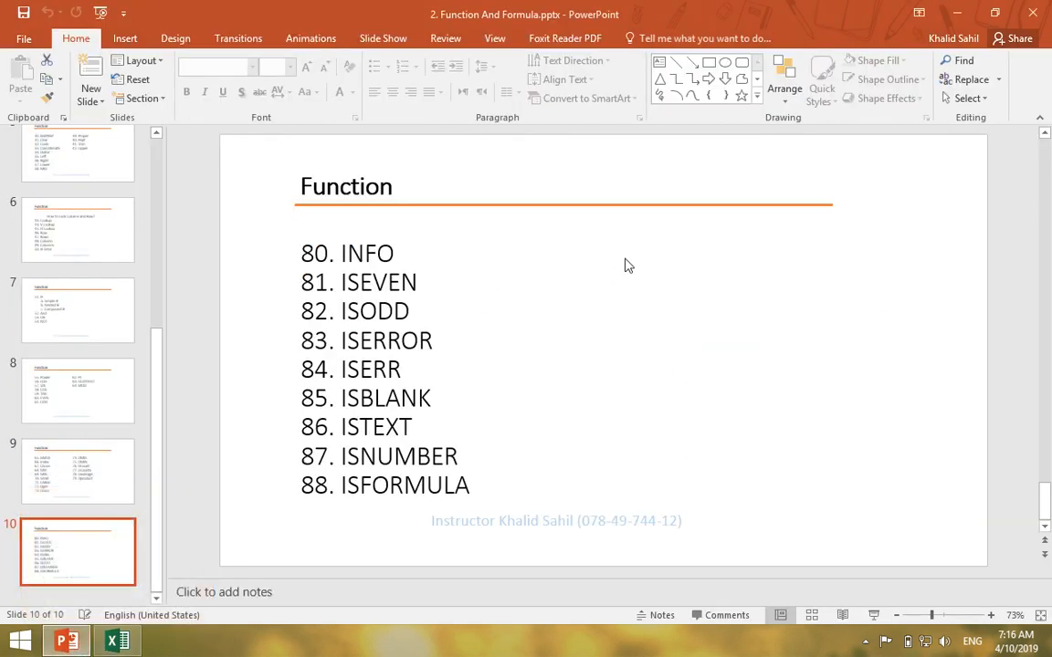
{"action": "left_click", "coordinate": [1033, 13]}
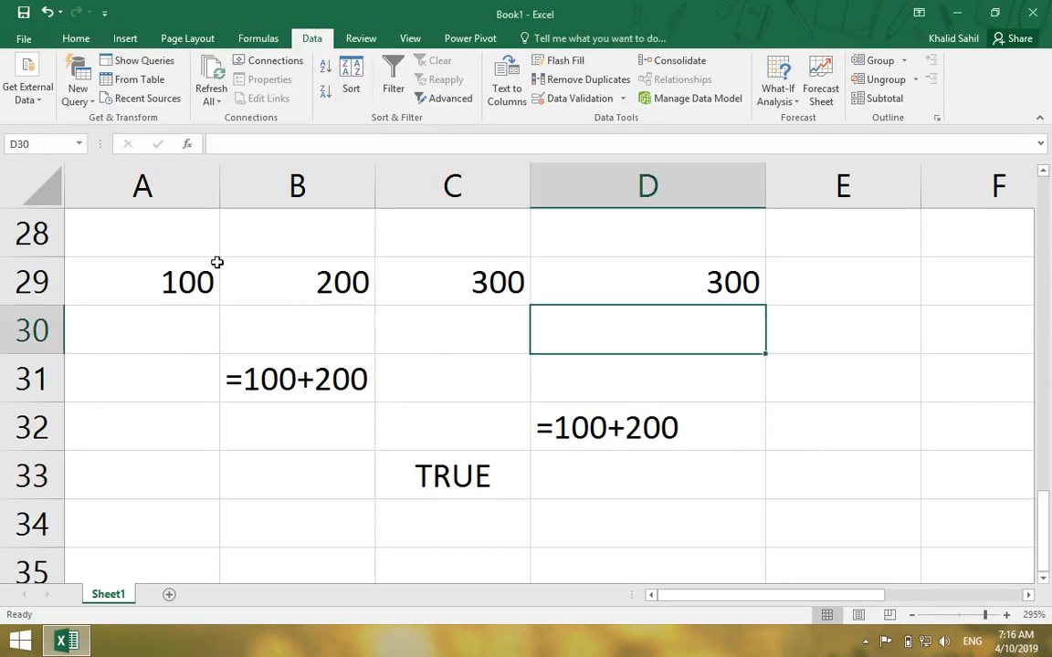
Clear the contents of the range A28:E34, then select cell A29
{"action": "left_click_drag", "start_coordinate": [178, 218], "coordinate": [829, 542]}
{"action": "key", "text": "Delete"}
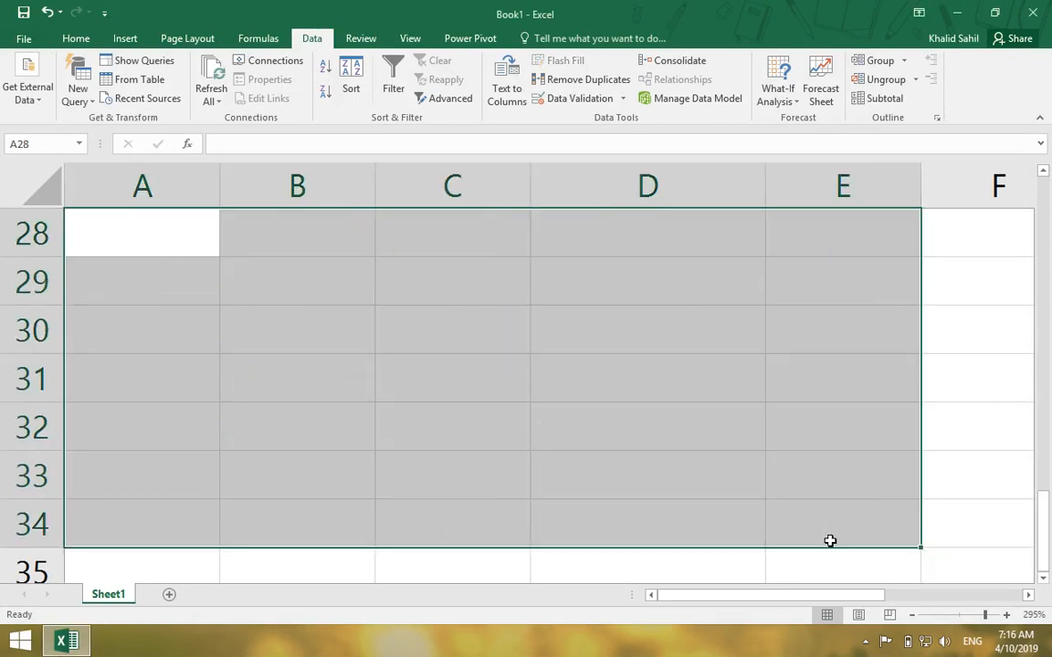
{"action": "left_click", "coordinate": [173, 281]}
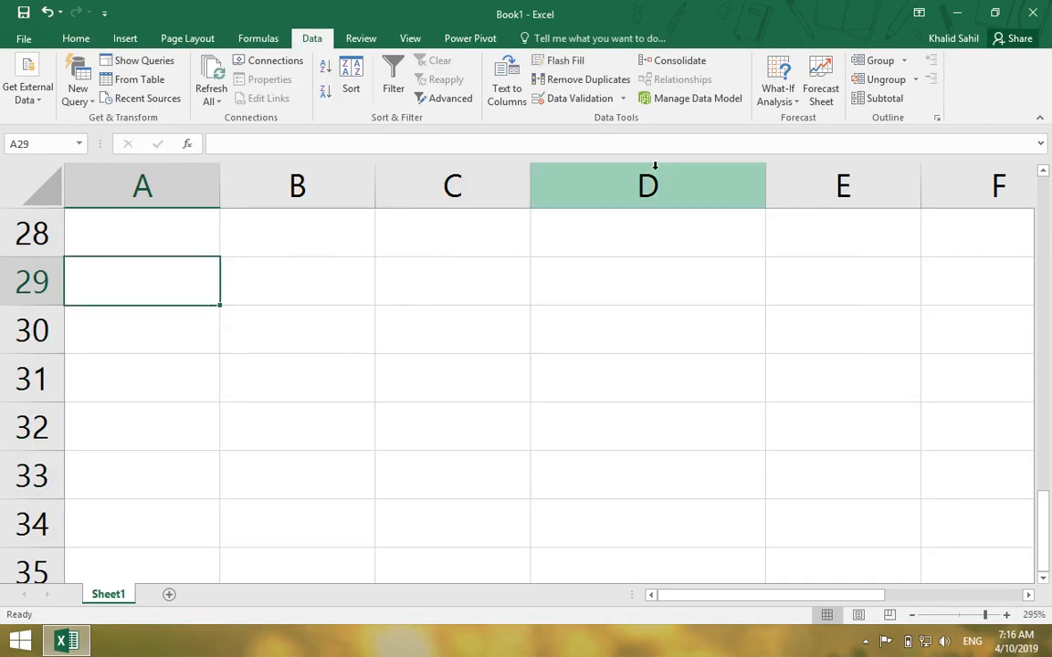
{"action": "left_click", "coordinate": [955, 14]}
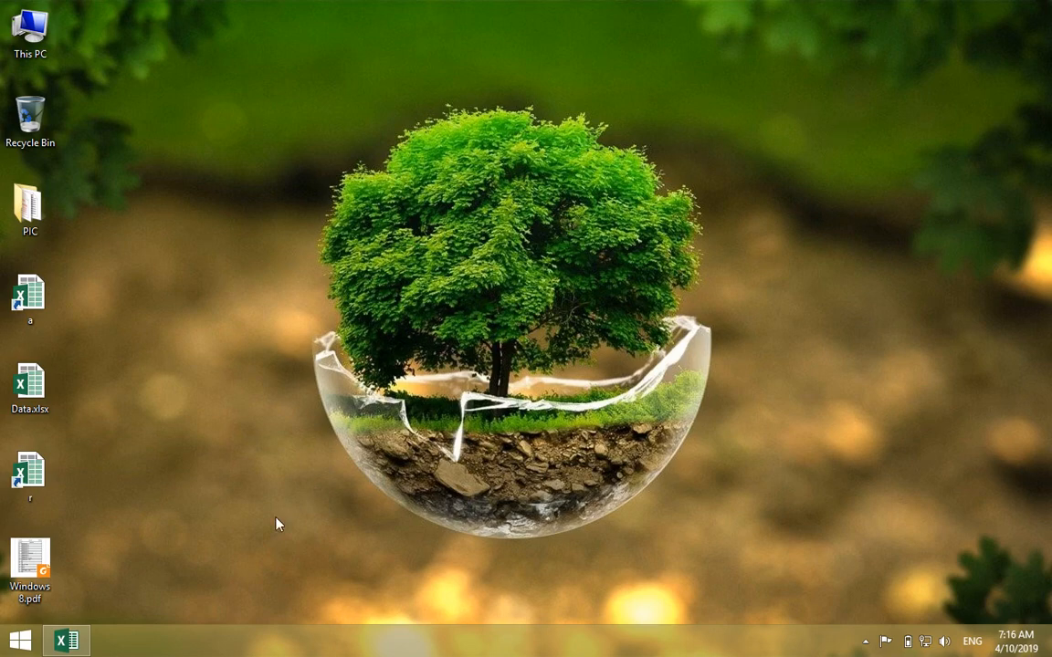
{"action": "left_click", "coordinate": [67, 641]}
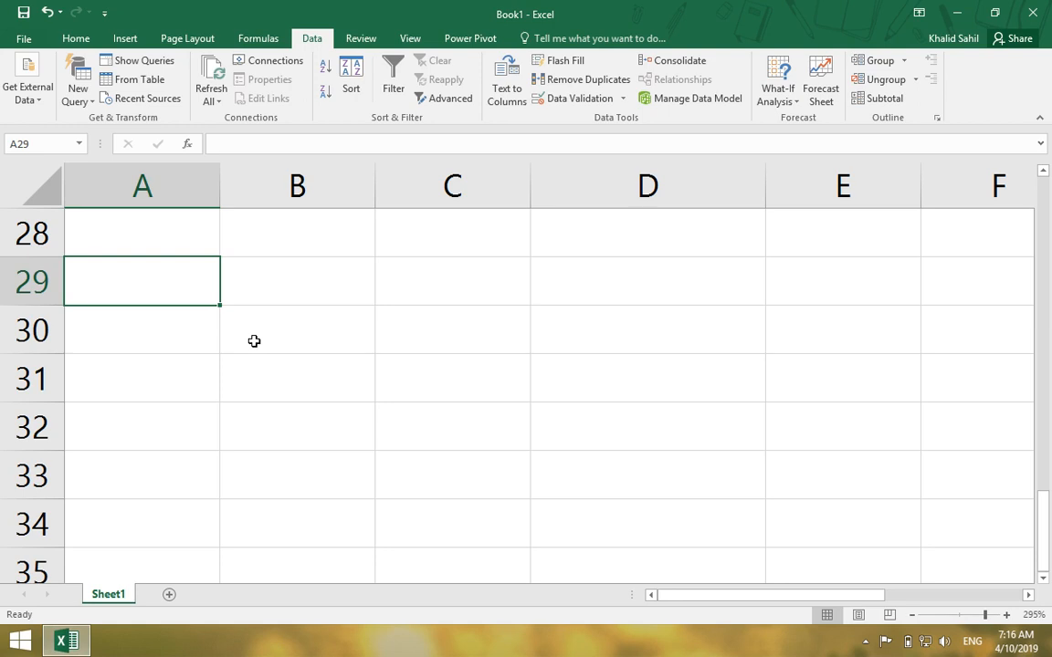
{"action": "left_click", "coordinate": [297, 327]}
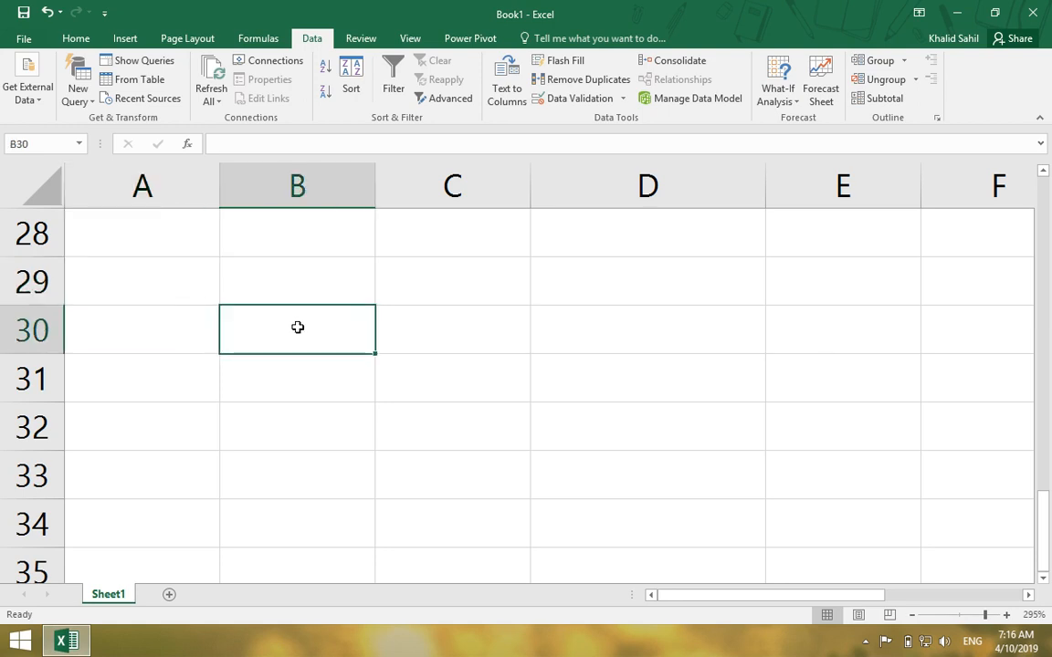
{"action": "left_click", "coordinate": [395, 369]}
{"action": "type", "text": "=su"}
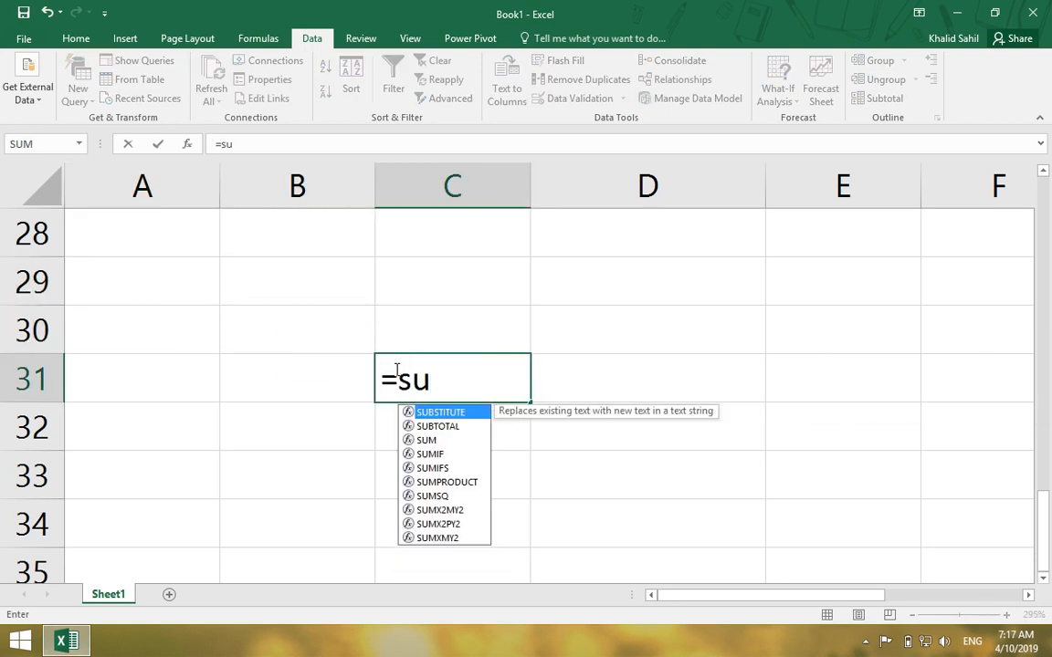
{"action": "type", "text": "m"}
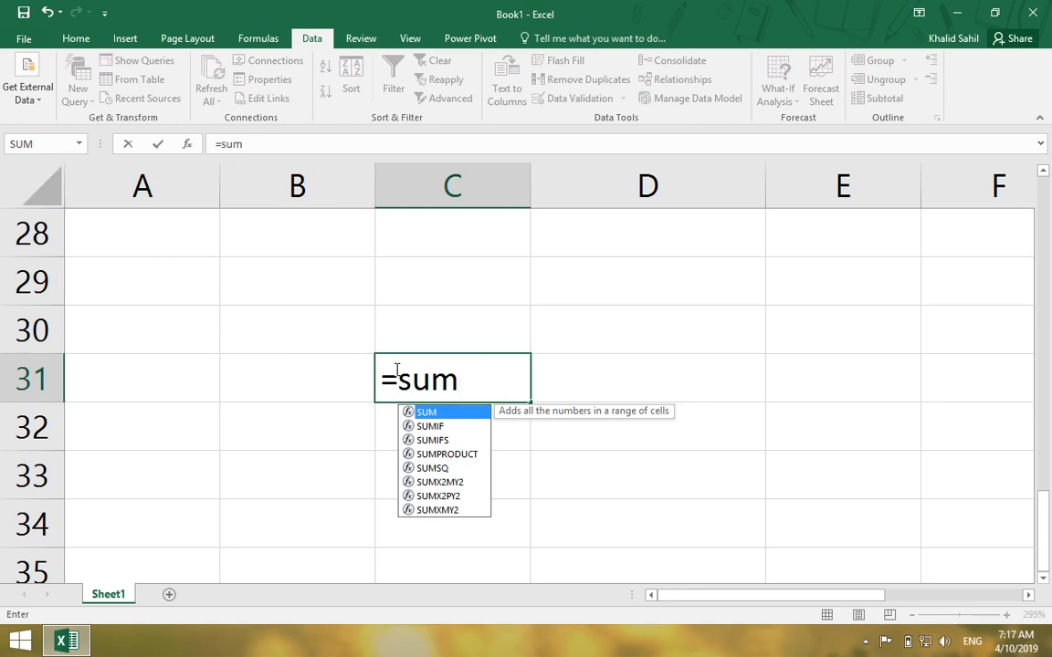
{"action": "key", "text": "Tab"}
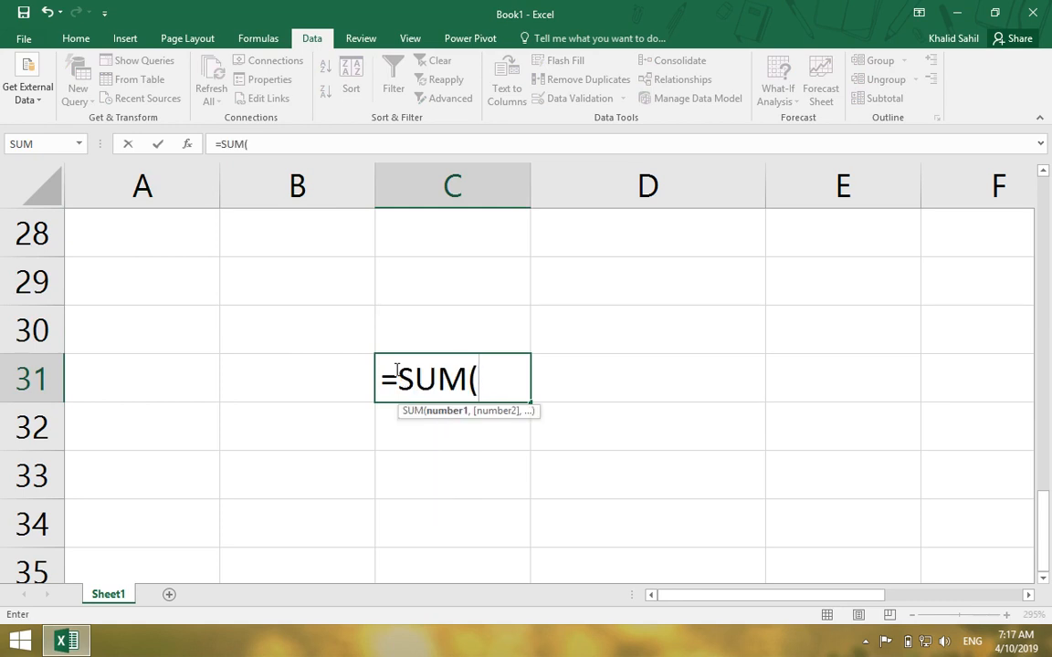
{"action": "key", "text": "Escape"}
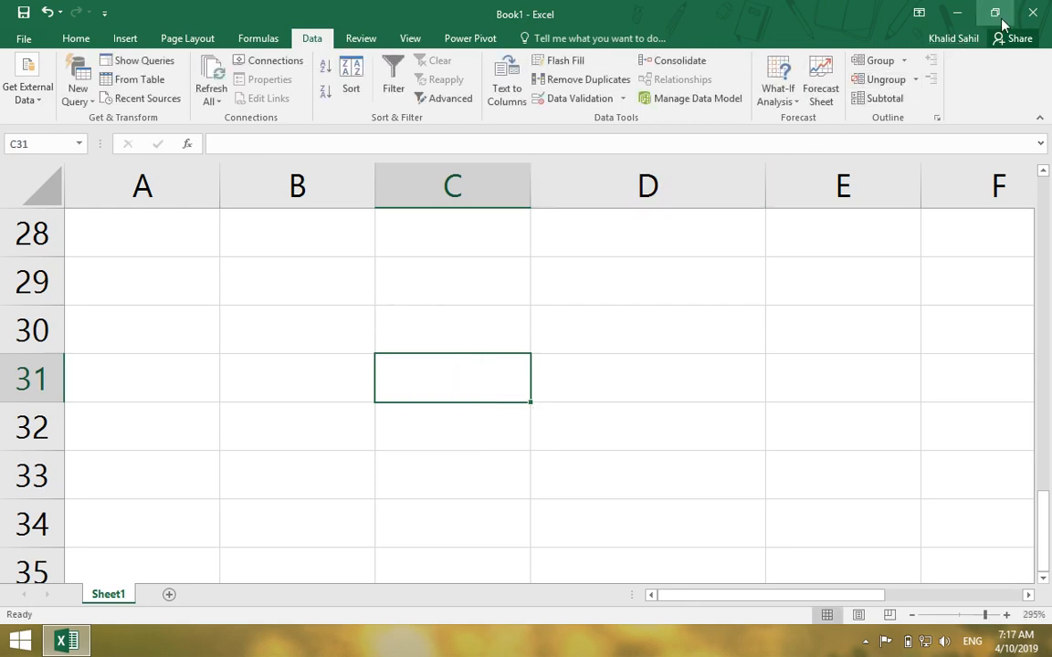